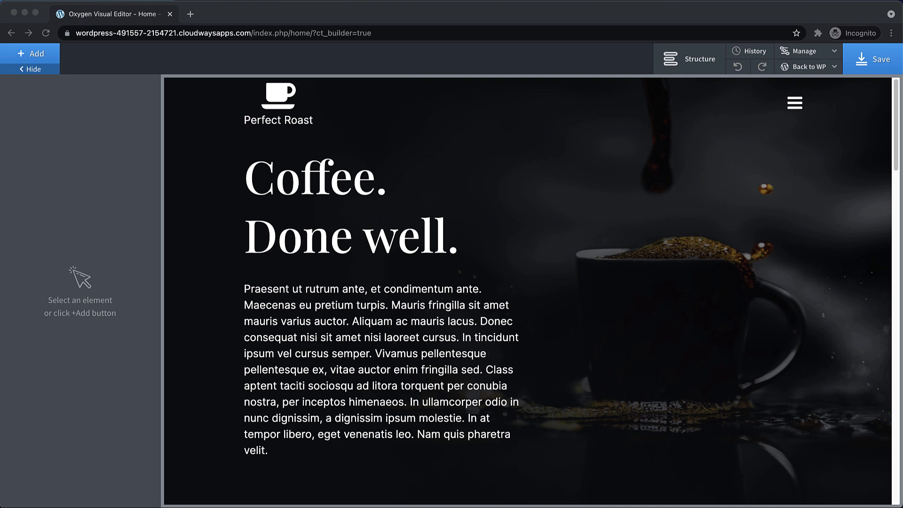
# Collapse the left panel and show the Structure outline with Header Builder and five sections.
pyautogui.click(49, 67)
pyautogui.click(49, 67)
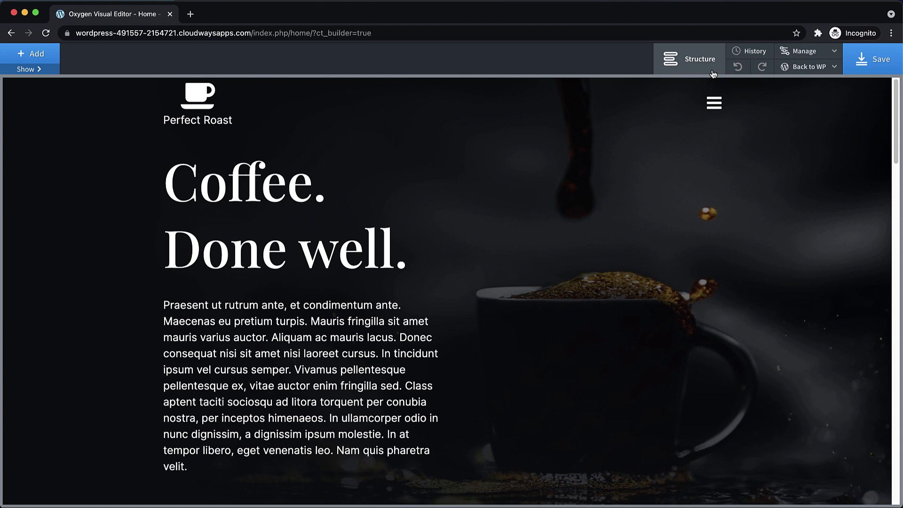
pyautogui.click(692, 59)
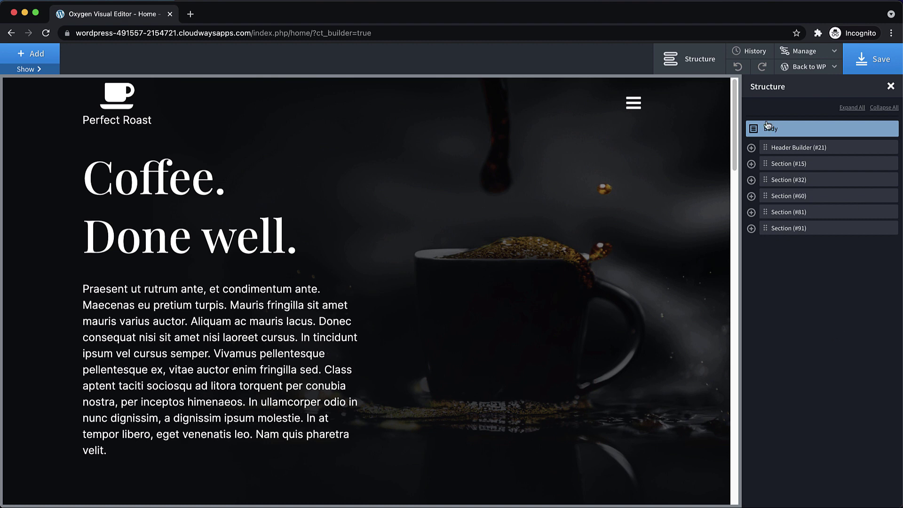
# Save the Home page, check the Header Builder and Section #91, then return to WordPress Admin.
pyautogui.click(868, 64)
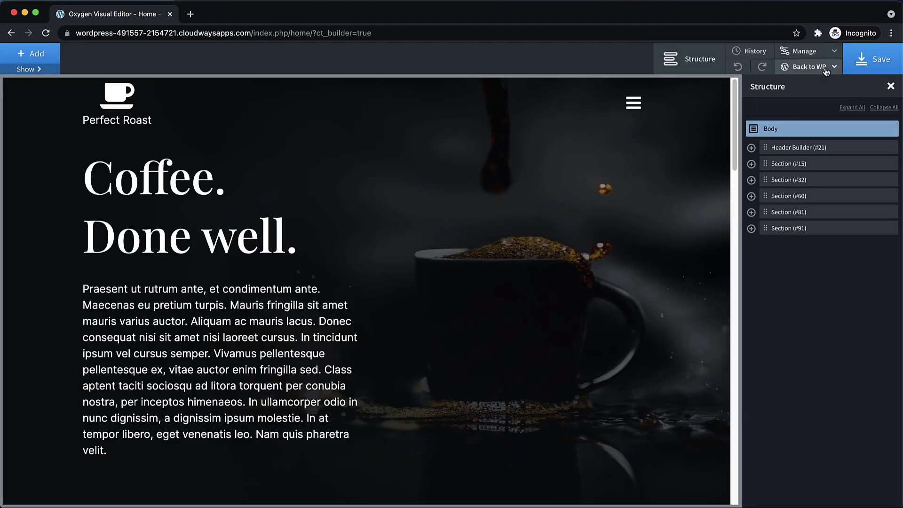
pyautogui.moveTo(826, 71)
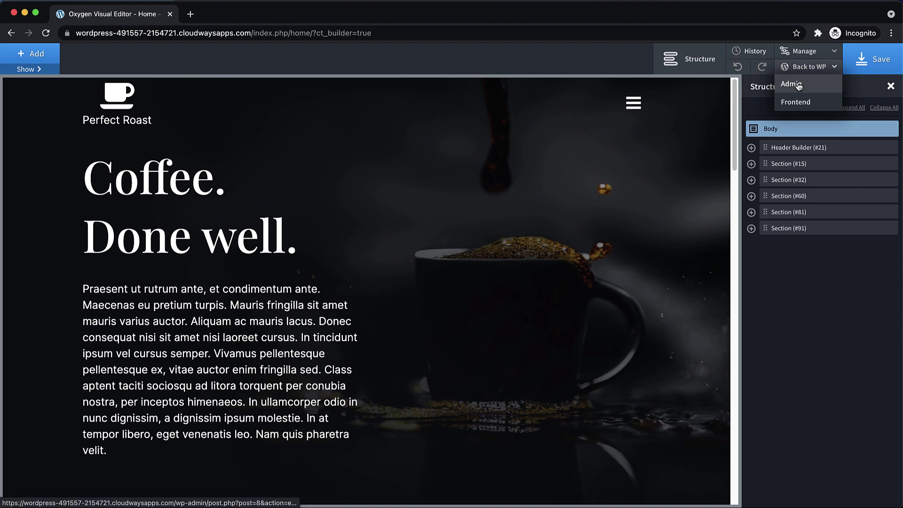
pyautogui.click(809, 147)
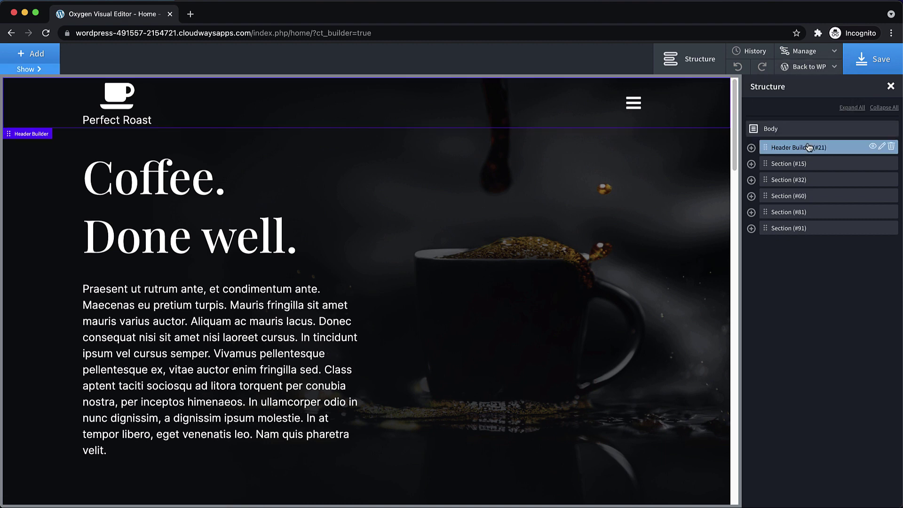
pyautogui.click(781, 229)
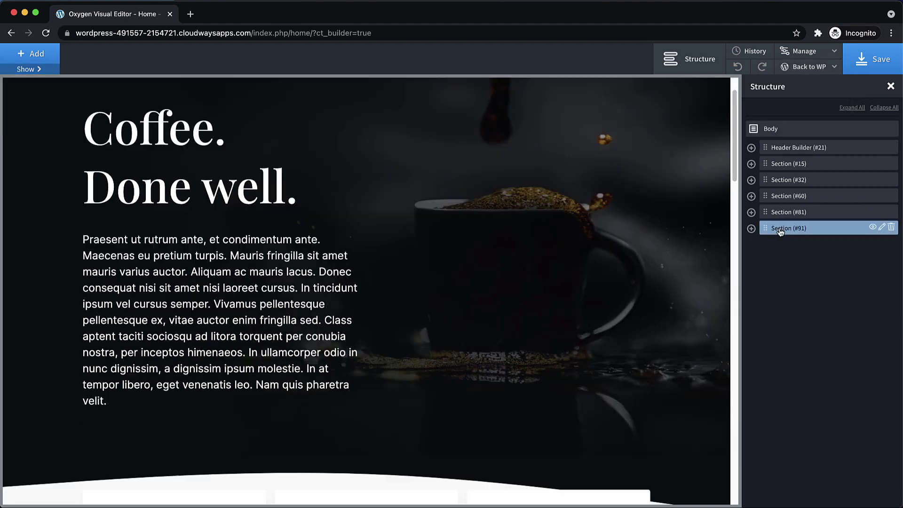
pyautogui.scroll(20, 552, 297)
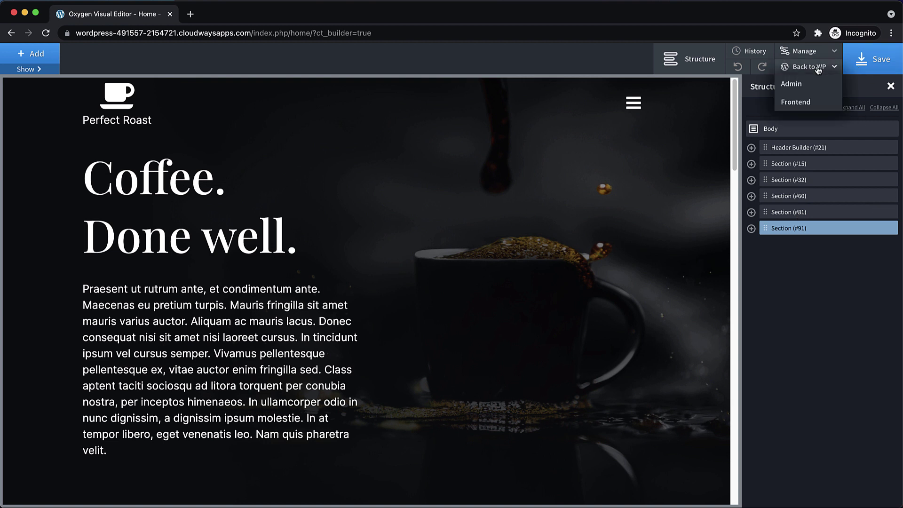
pyautogui.click(802, 83)
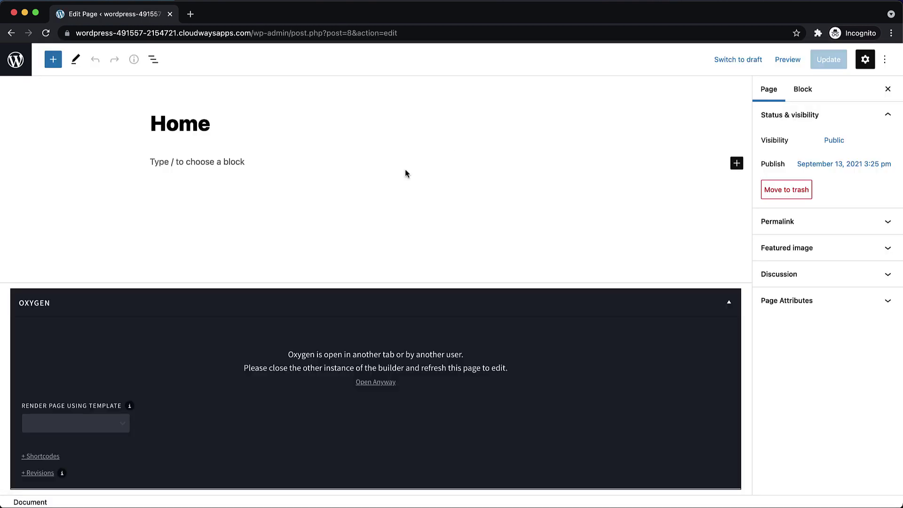
# Select all of Home's Oxygen shortcodes, then start a new template under Oxygen > Templates.
pyautogui.click(41, 456)
pyautogui.press('super+a')
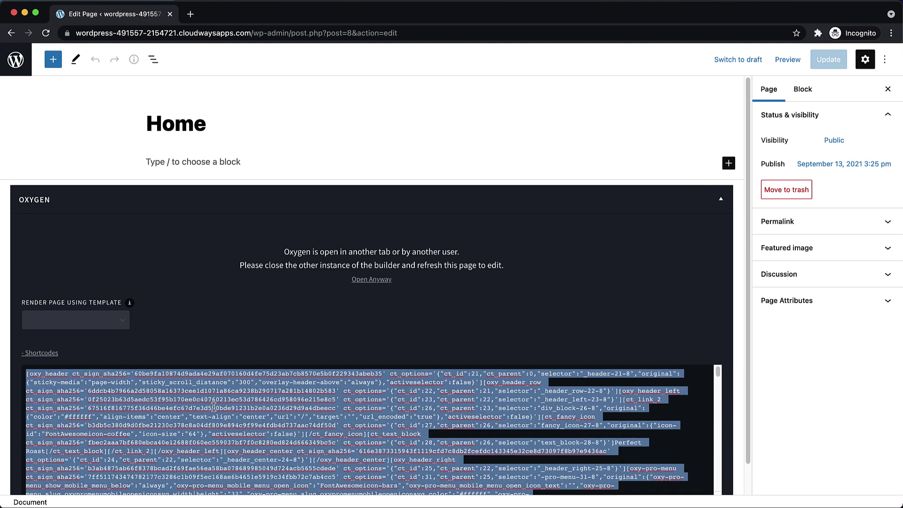
pyautogui.click(16, 59)
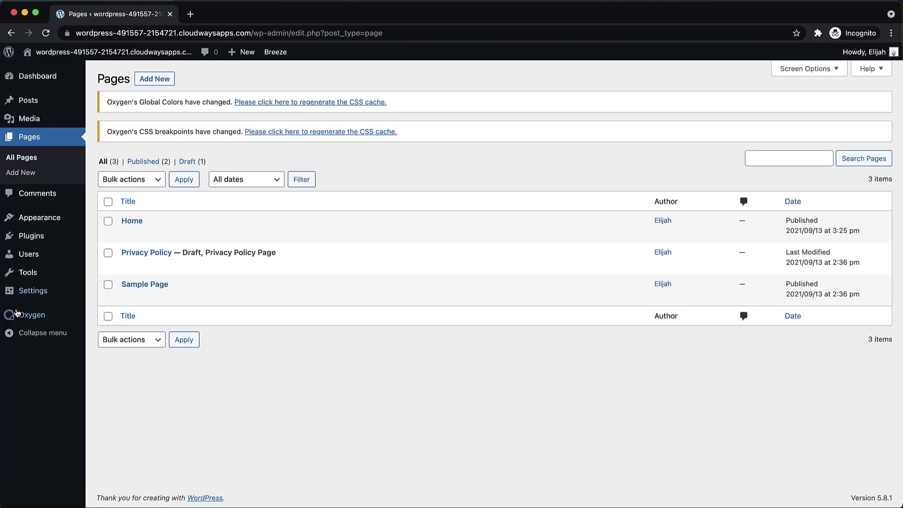
pyautogui.moveTo(31, 321)
pyautogui.click(100, 332)
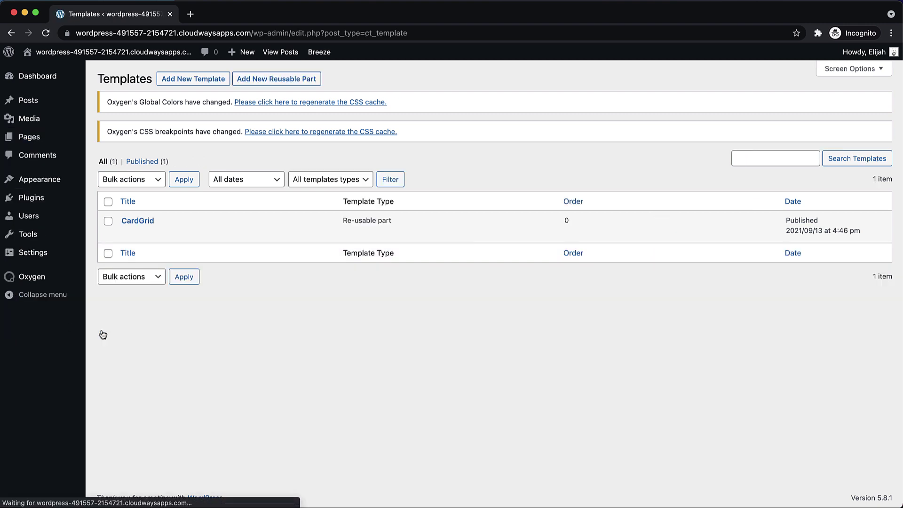
pyautogui.click(194, 79)
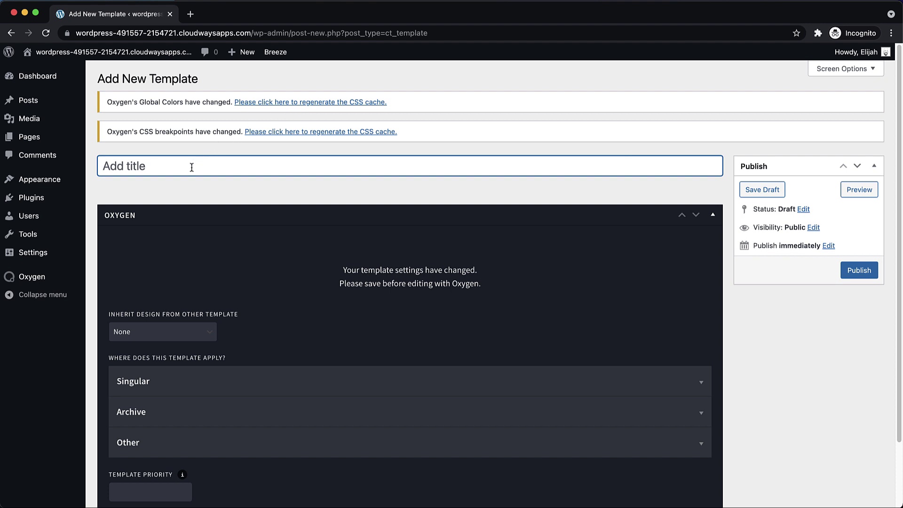
# Title the template 'Main', set it to Catch All under Other, and publish it.
pyautogui.write('Main')
pyautogui.scroll(-3, 199, 343)
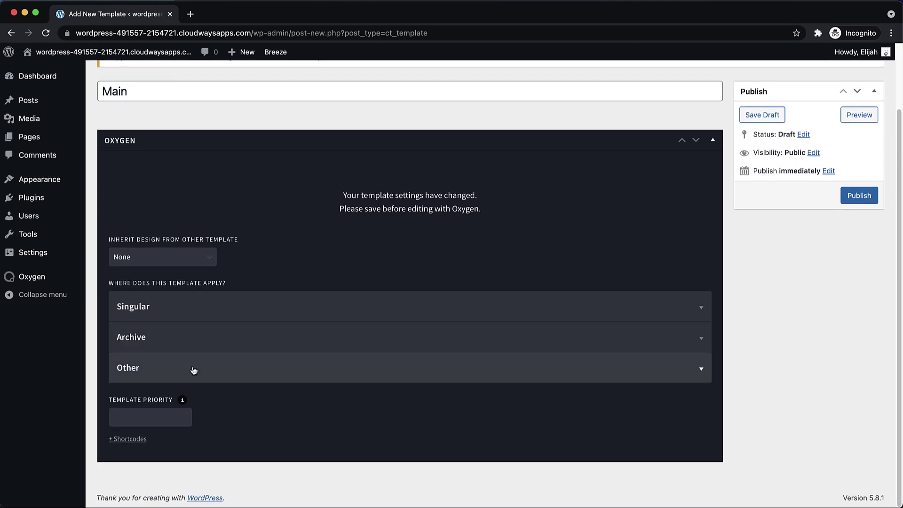
pyautogui.click(193, 371)
pyautogui.scroll(-1, 192, 371)
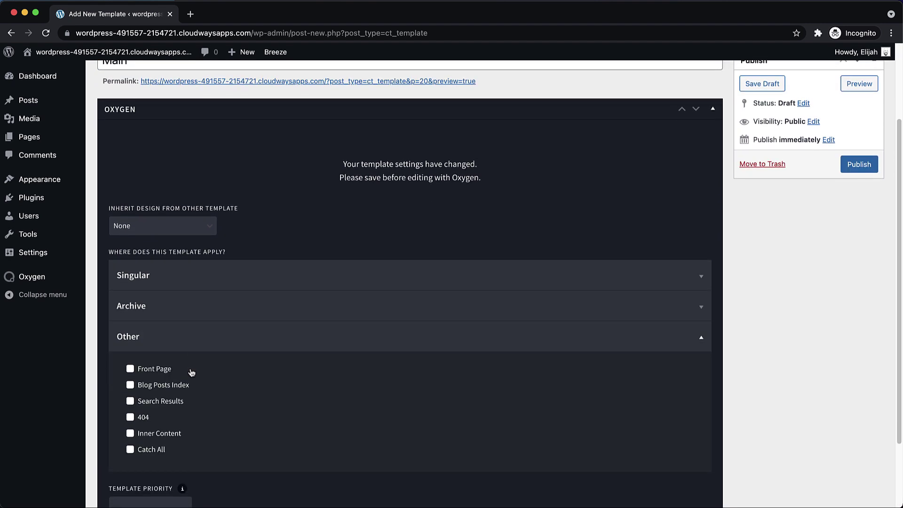
pyautogui.click(138, 451)
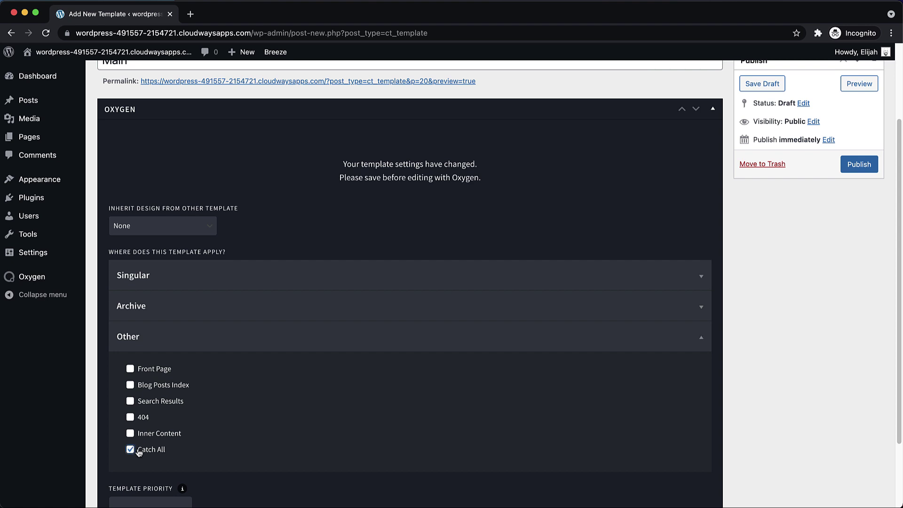
pyautogui.click(859, 165)
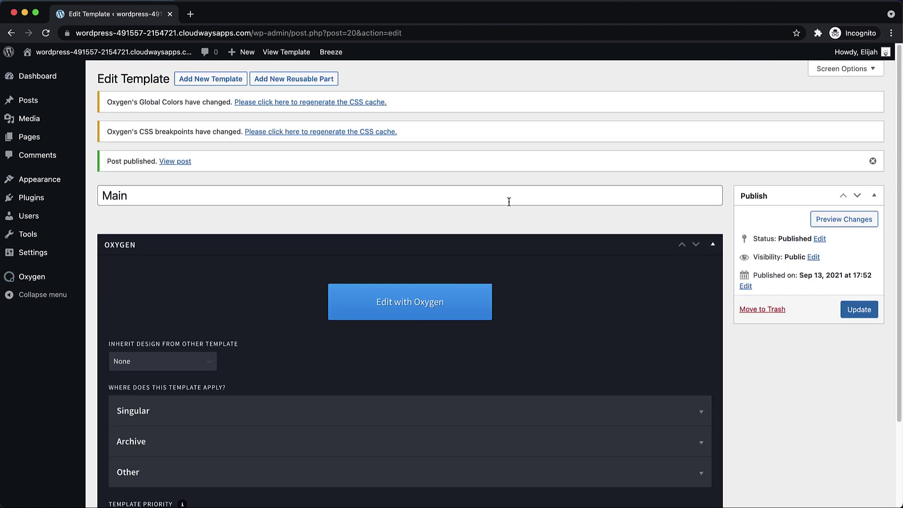
# Paste the Home page's shortcodes into the template's Shortcodes box and update it.
pyautogui.scroll(-2, 297, 337)
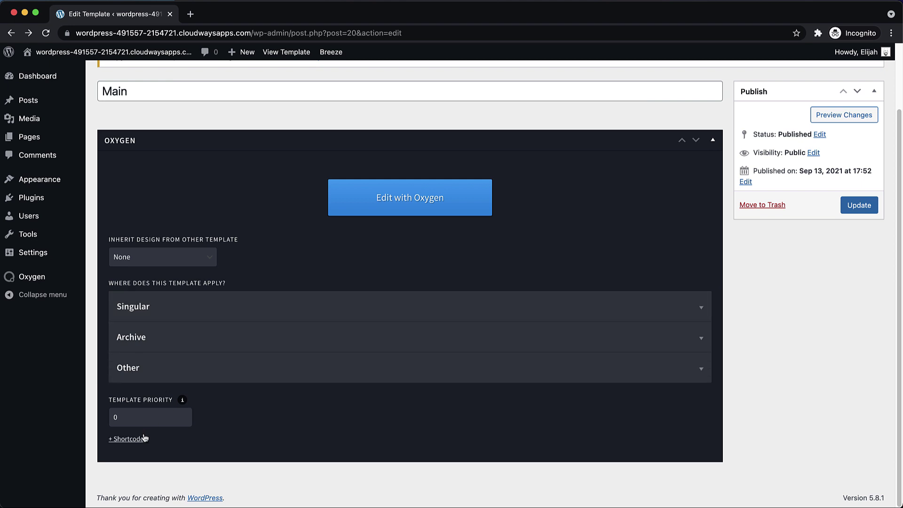
pyautogui.click(136, 441)
pyautogui.scroll(-2, 256, 343)
pyautogui.click(220, 395)
pyautogui.hotkey('ctrl', 'v')
pyautogui.scroll(4, 679, 332)
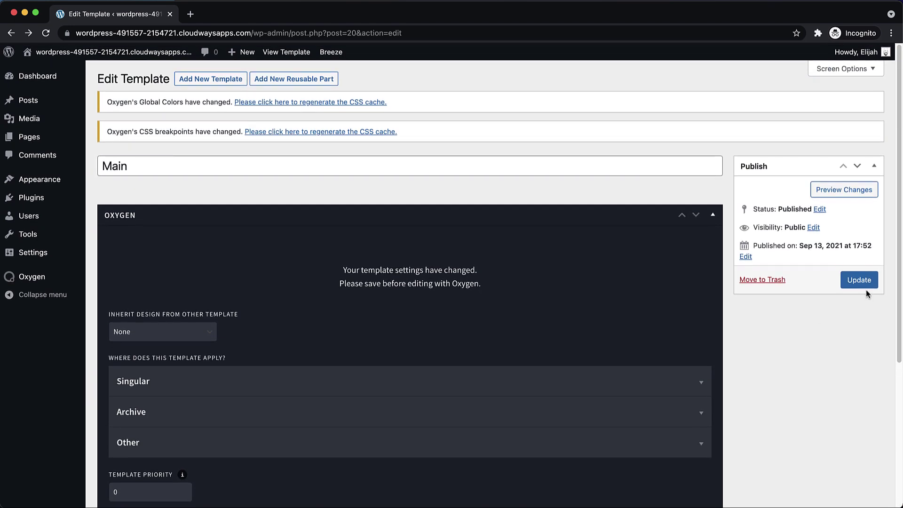
pyautogui.click(866, 281)
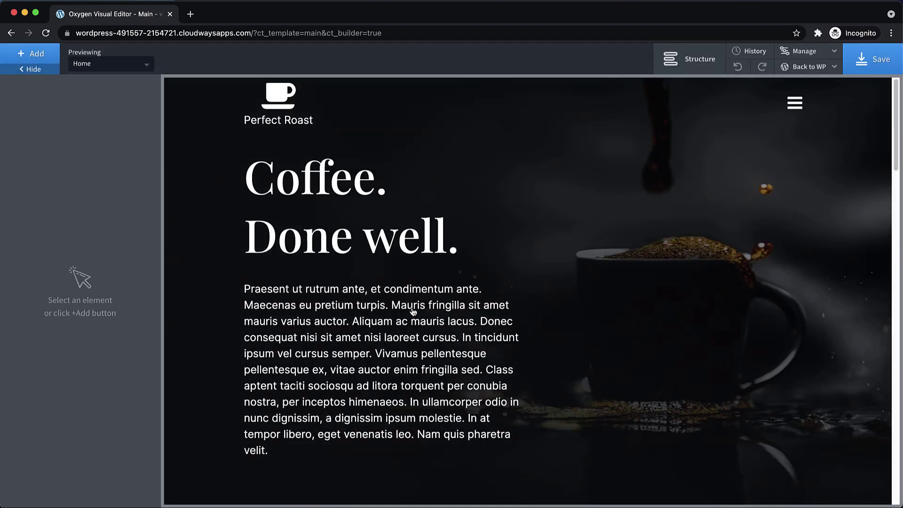
# Delete Sections #15, #32, #60 and #81 from the Main template's structure.
pyautogui.click(692, 57)
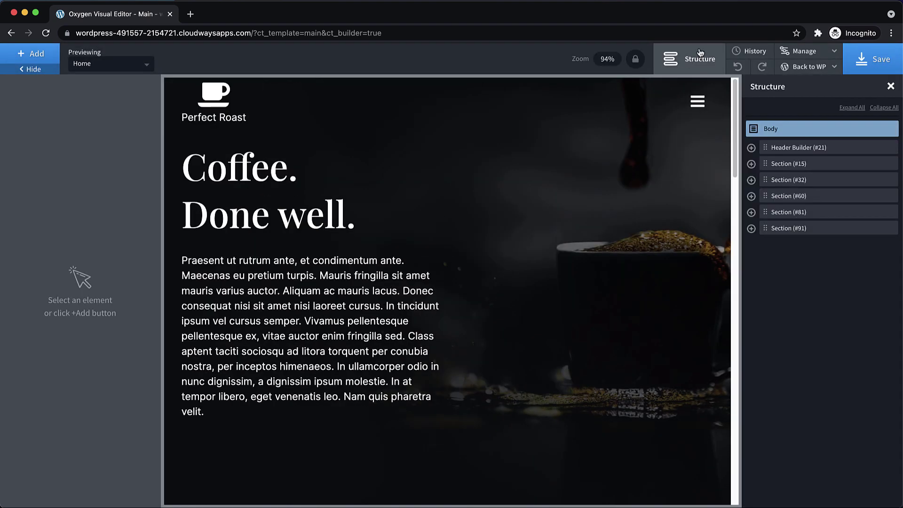
pyautogui.click(873, 147)
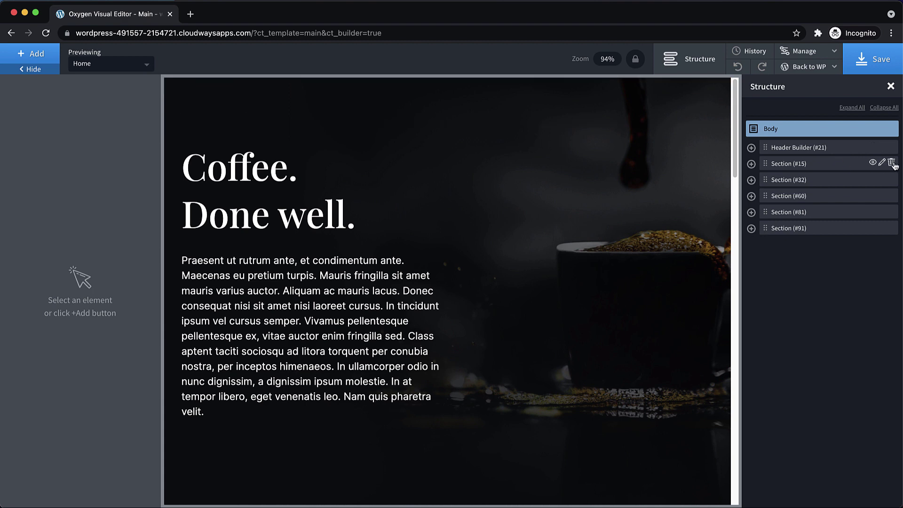
pyautogui.click(892, 163)
pyautogui.click(892, 163)
pyautogui.click(892, 163)
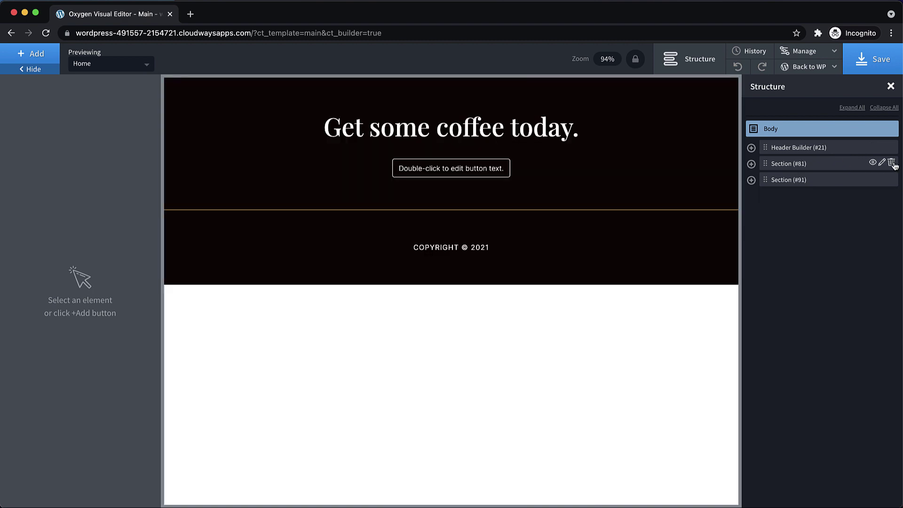
pyautogui.click(892, 163)
# Add an Inner Content element below the header and save the Main template.
pyautogui.click(797, 147)
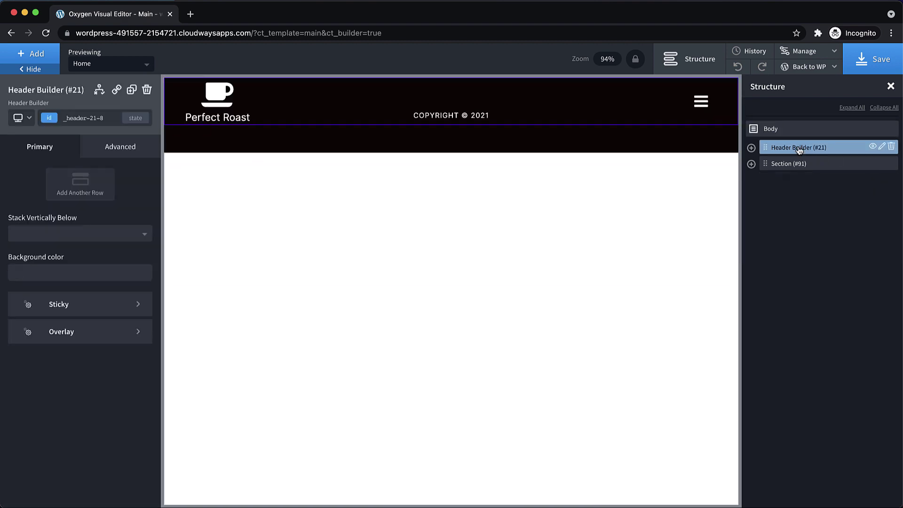
pyautogui.click(774, 163)
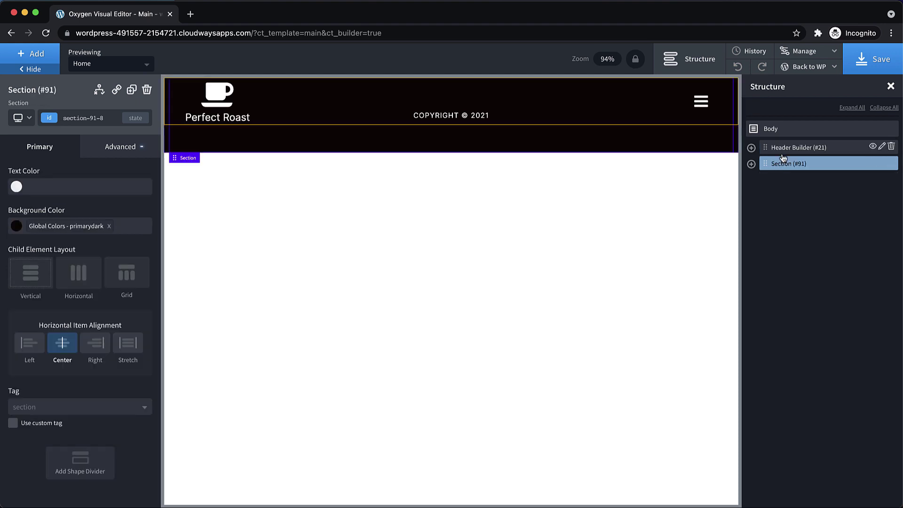
pyautogui.click(783, 150)
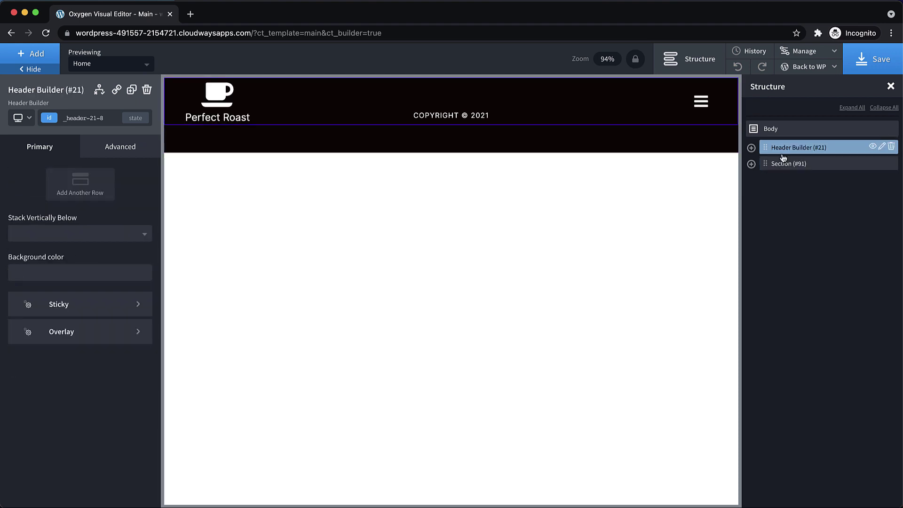
pyautogui.click(37, 56)
pyautogui.write('inner')
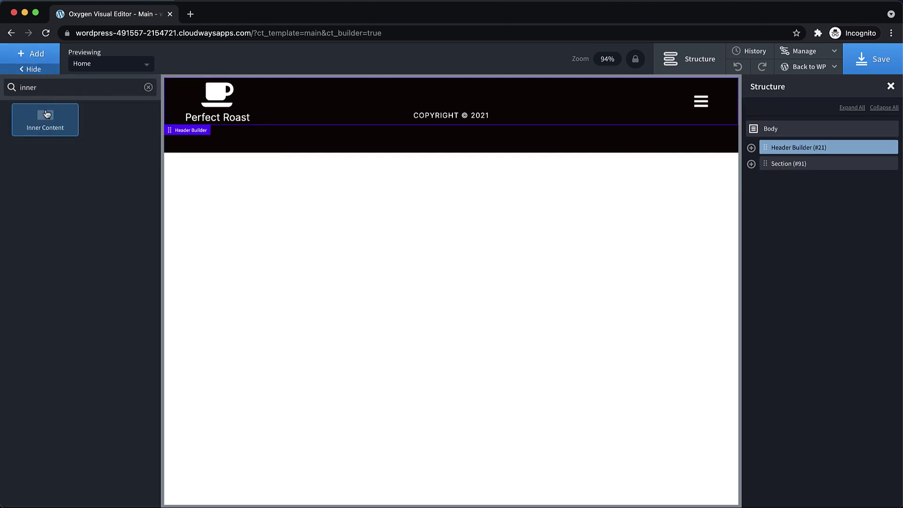
pyautogui.click(47, 117)
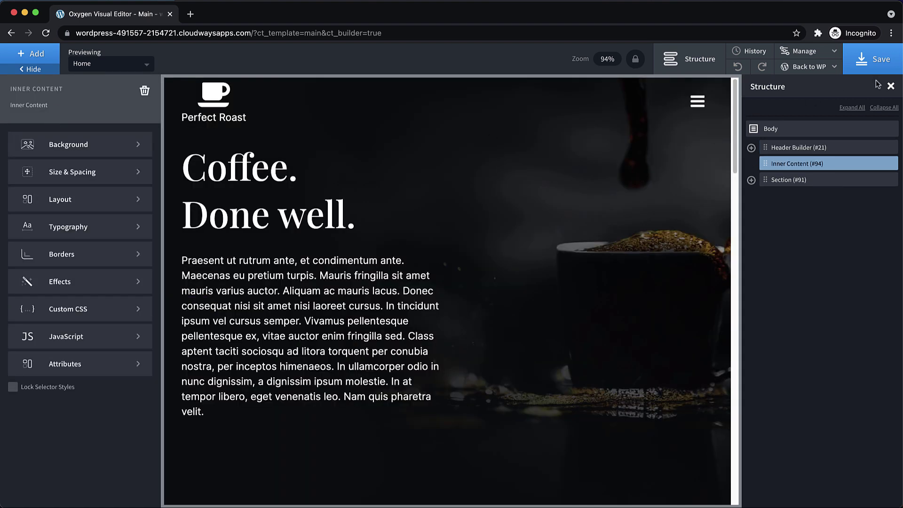
pyautogui.click(876, 58)
# Save the Main template again, return to WordPress Admin, and go to the Pages list.
pyautogui.moveTo(826, 70)
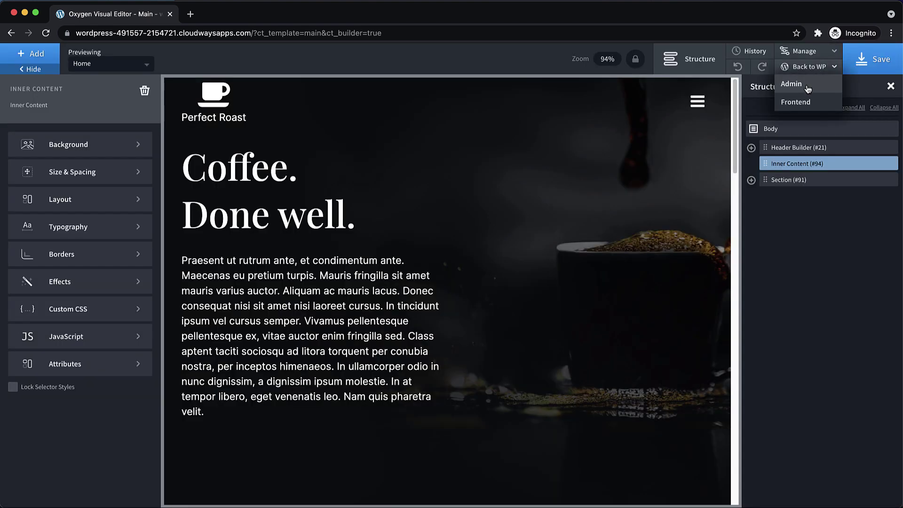
pyautogui.scroll(-8, 651, 142)
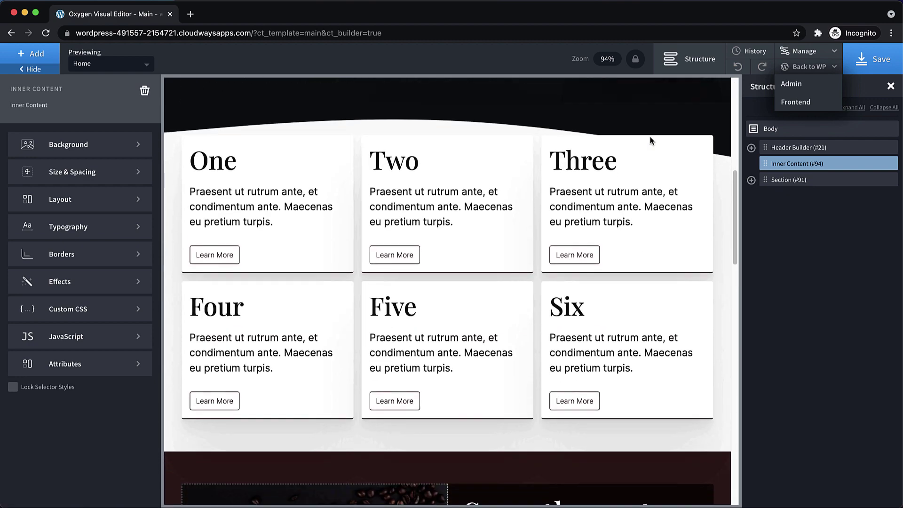
pyautogui.scroll(8, 651, 140)
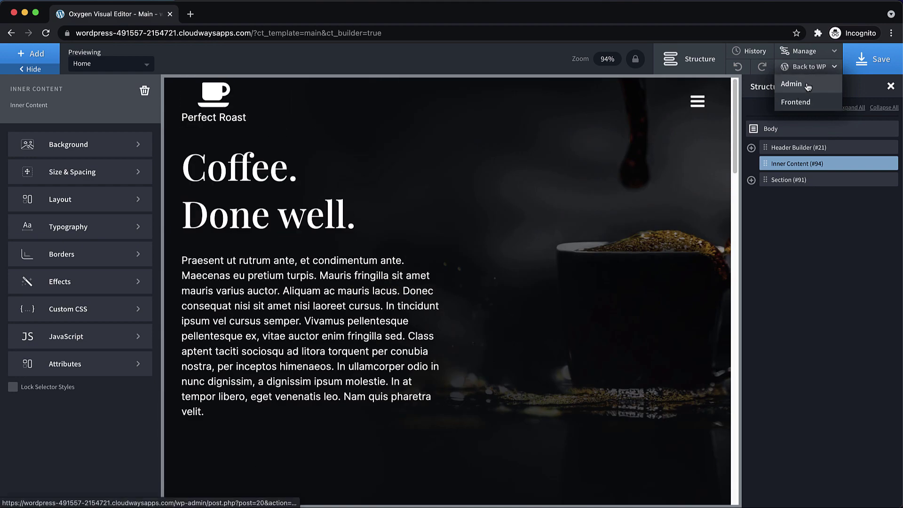
pyautogui.click(870, 60)
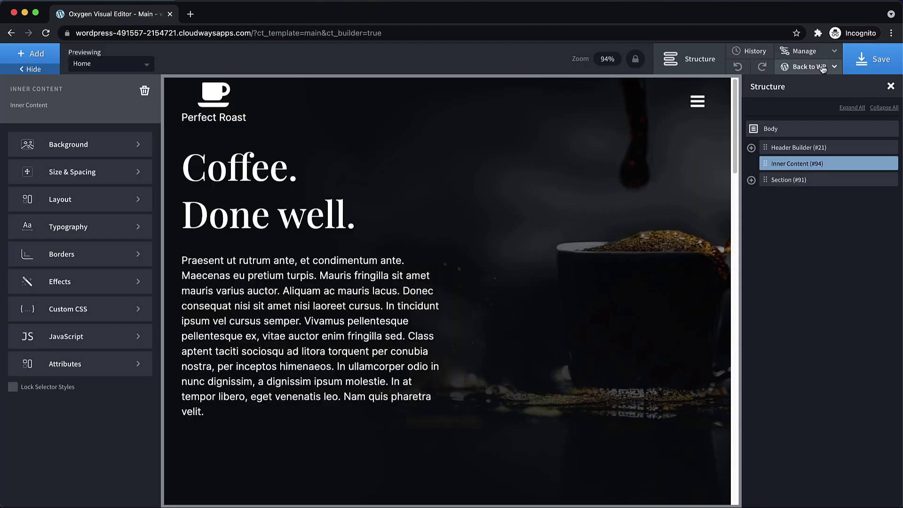
pyautogui.moveTo(823, 69)
pyautogui.click(795, 80)
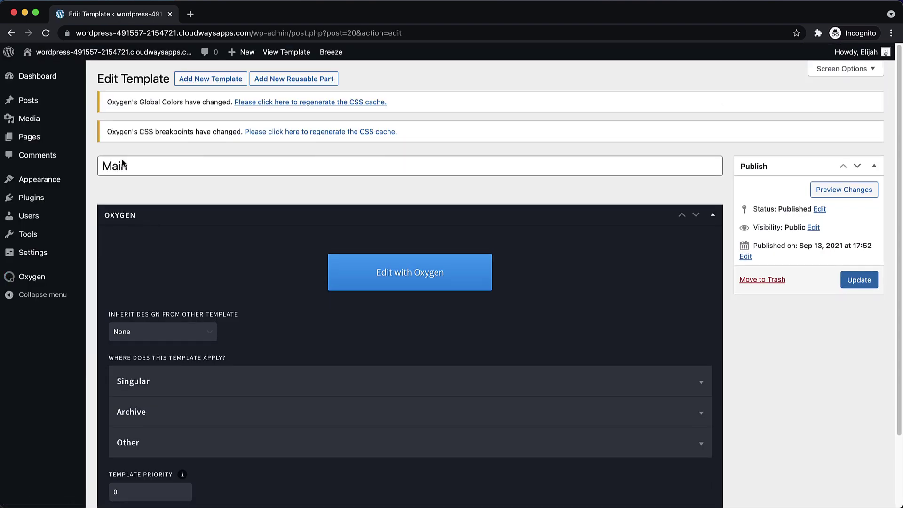
pyautogui.click(36, 138)
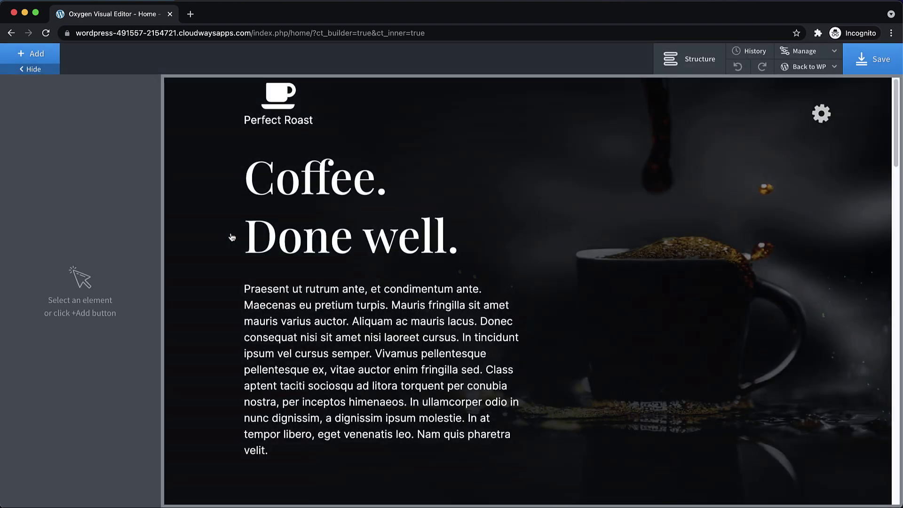
# Delete Header Builder #21 and Section #91 from Home, save, and open the Frontend link options.
pyautogui.click(690, 59)
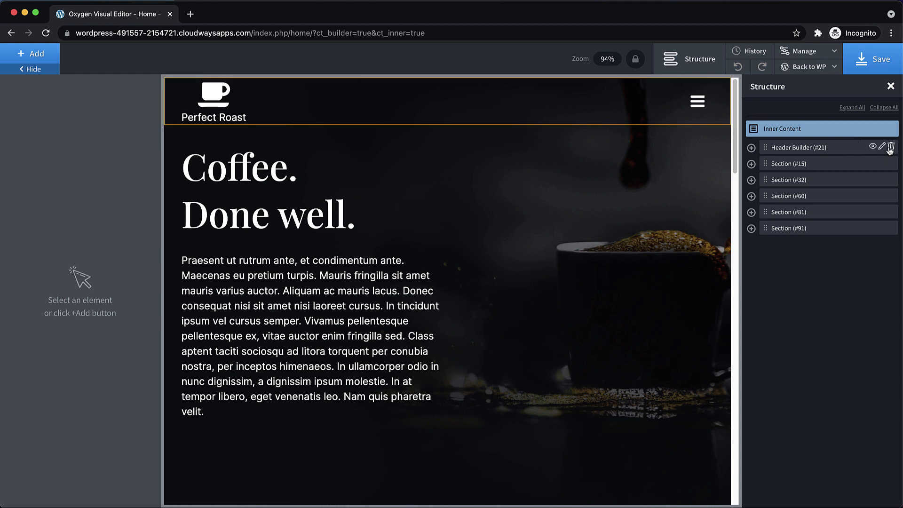
pyautogui.click(891, 147)
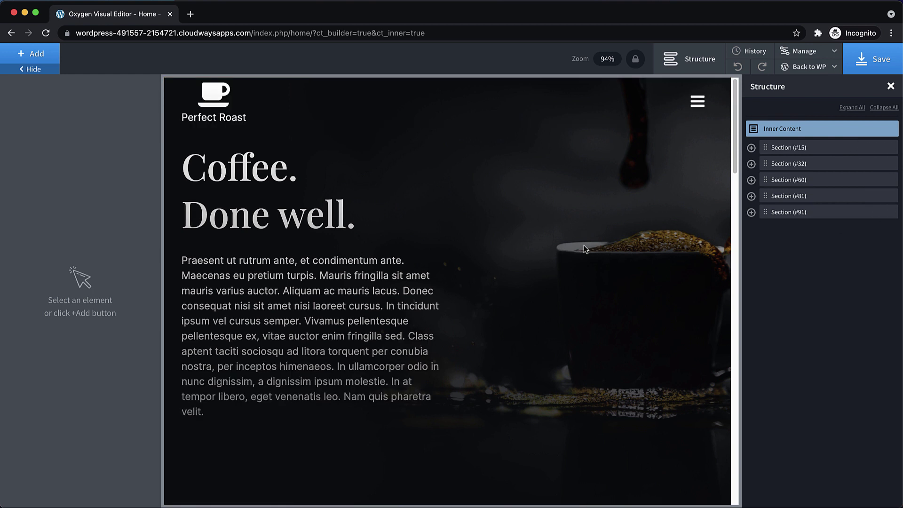
pyautogui.click(891, 211)
pyautogui.click(854, 68)
pyautogui.moveTo(834, 67)
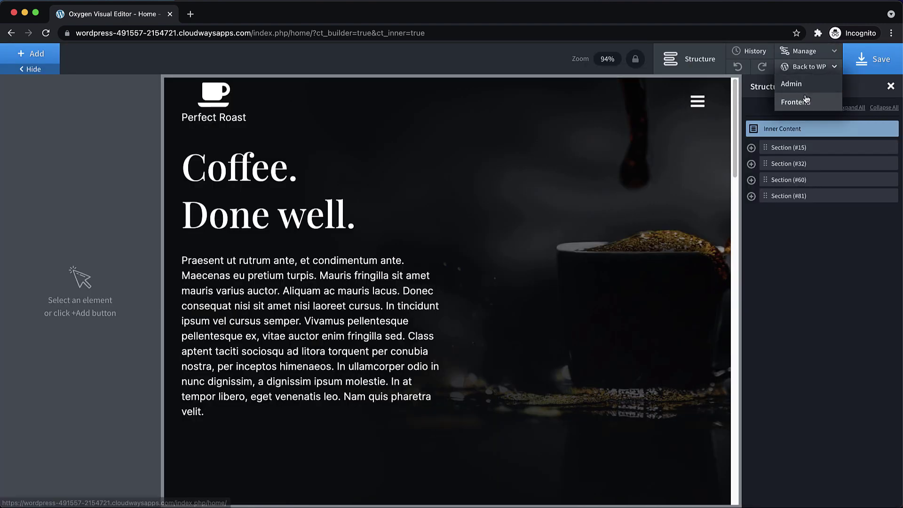
pyautogui.rightClick(783, 103)
pyautogui.click(783, 103)
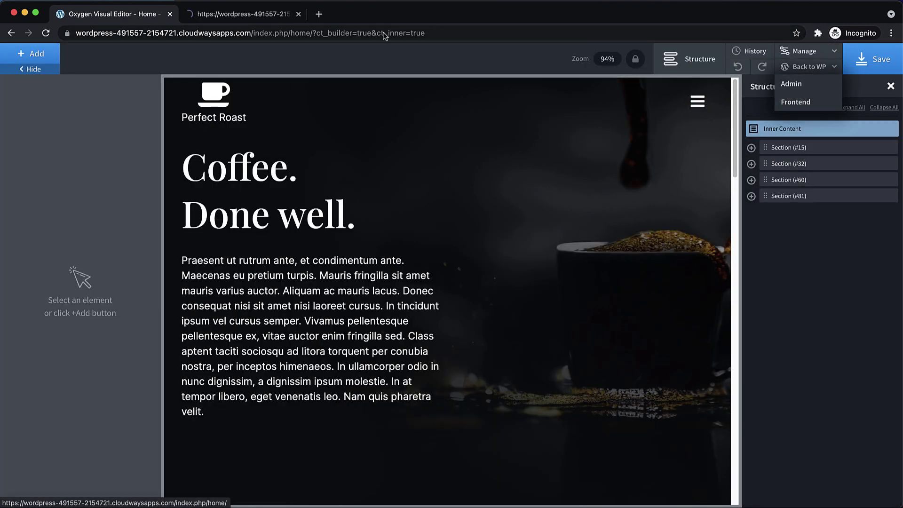
pyautogui.click(229, 14)
pyautogui.scroll(-20, 501, 181)
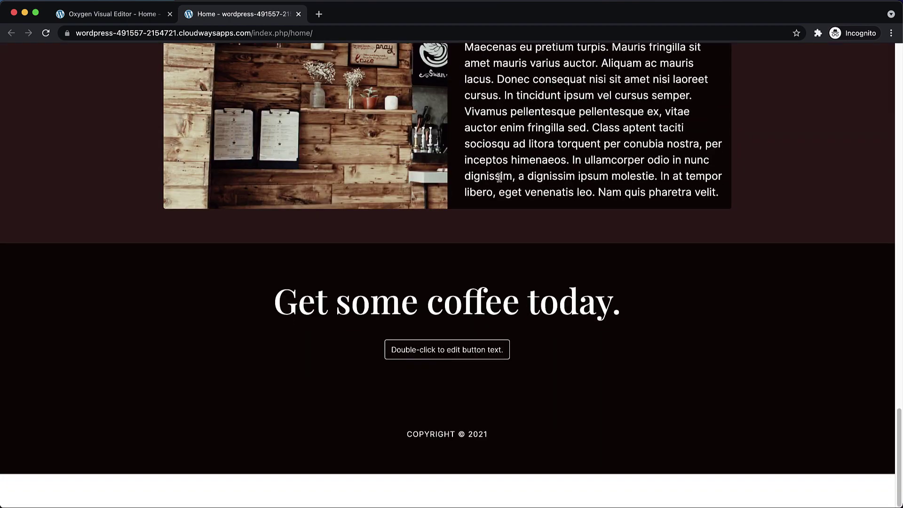
pyautogui.scroll(18, 501, 181)
pyautogui.scroll(5, 500, 181)
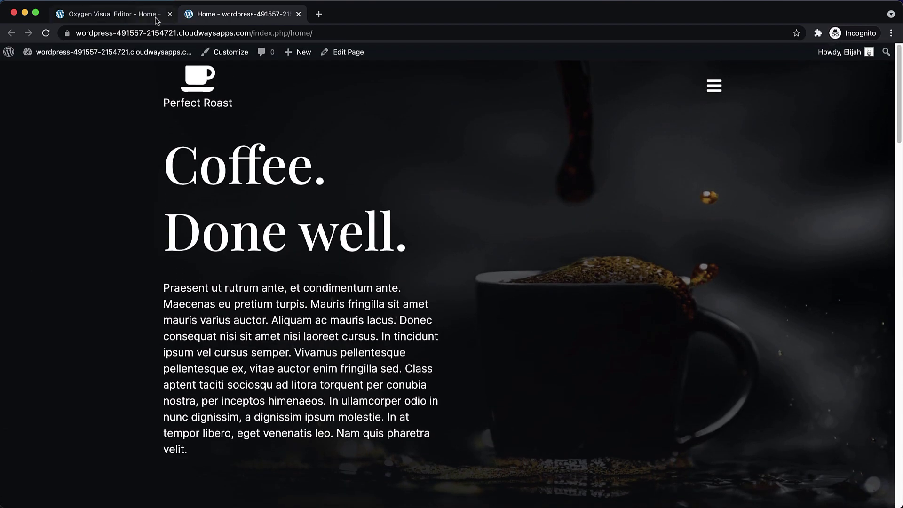
pyautogui.click(113, 14)
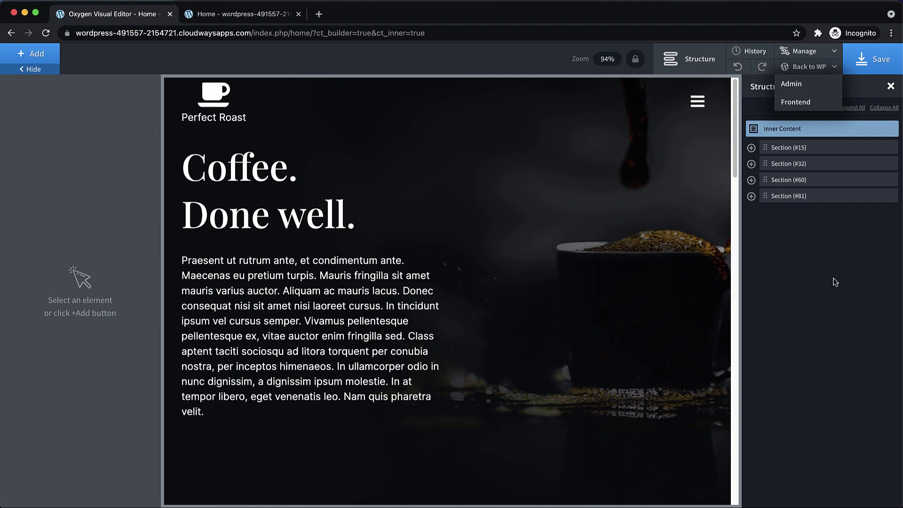
# Make hero Section #15 a reusable part named 'Hero' and save the page.
pyautogui.click(752, 148)
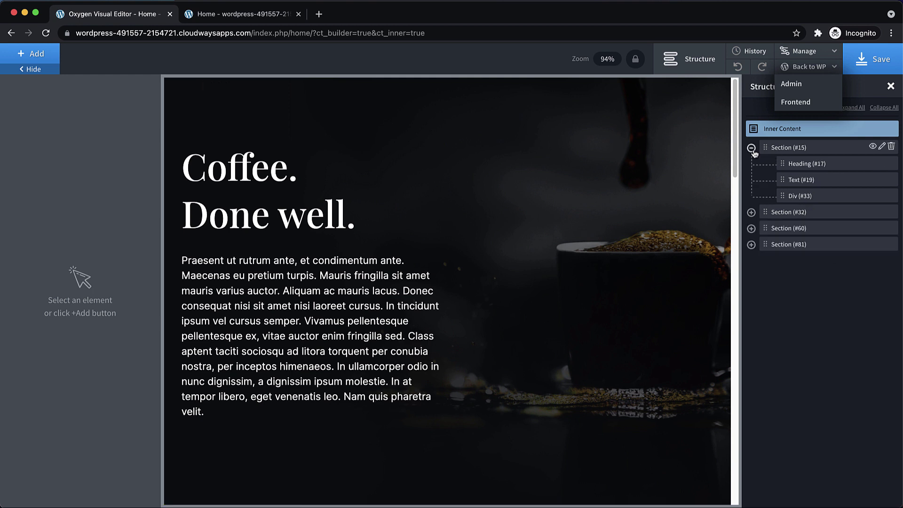
pyautogui.click(796, 149)
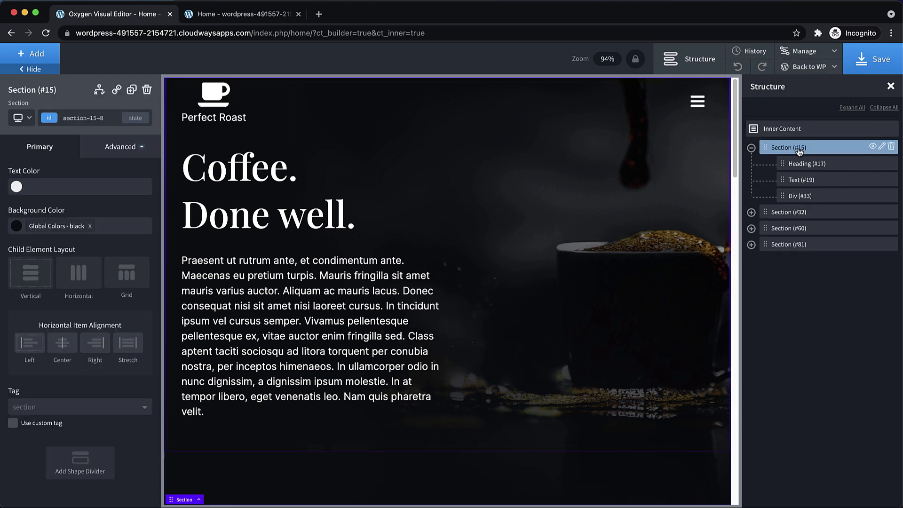
pyautogui.click(95, 118)
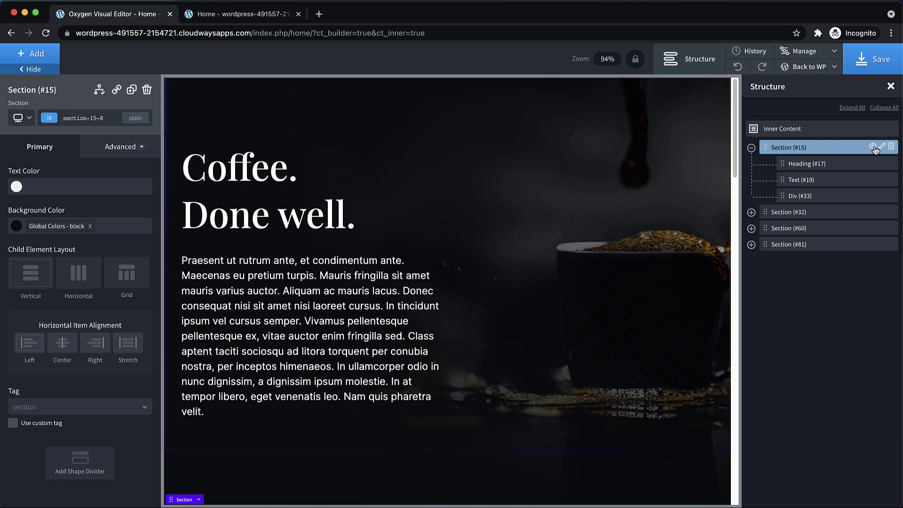
pyautogui.click(883, 147)
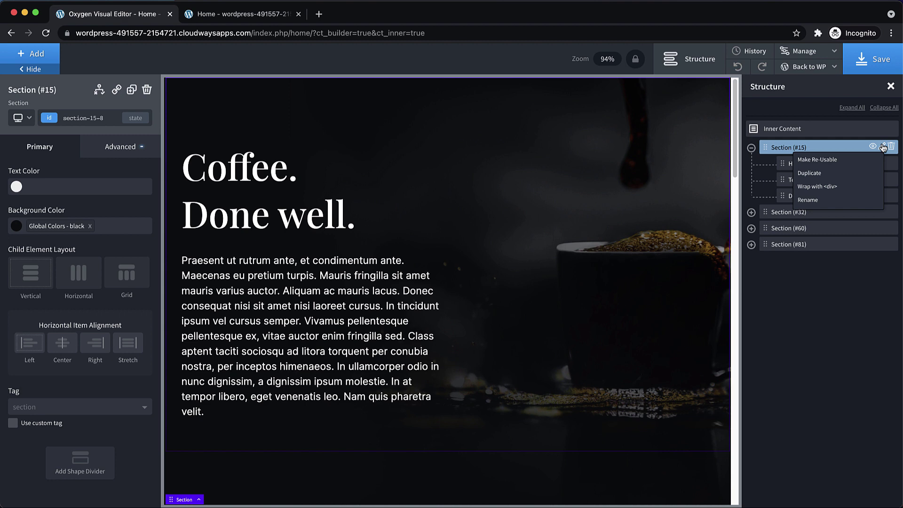
pyautogui.click(836, 164)
pyautogui.write('Her')
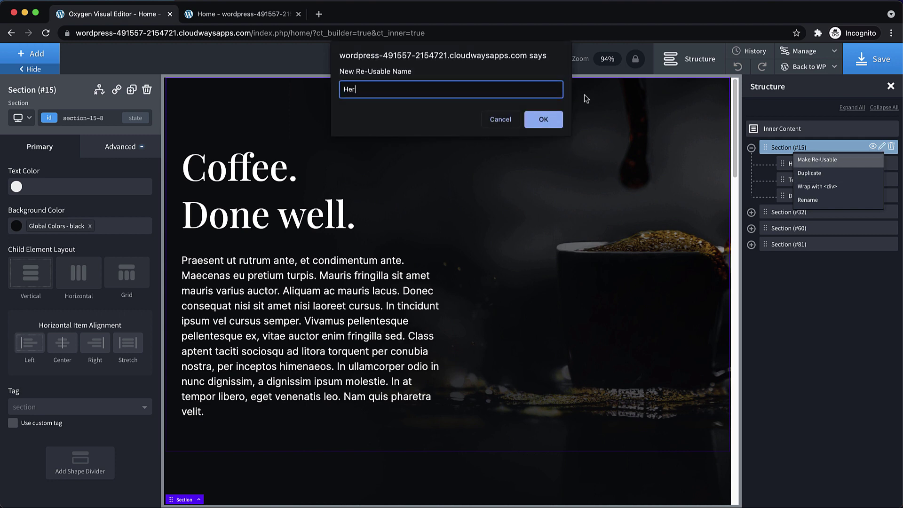
pyautogui.write('o')
pyautogui.click(543, 119)
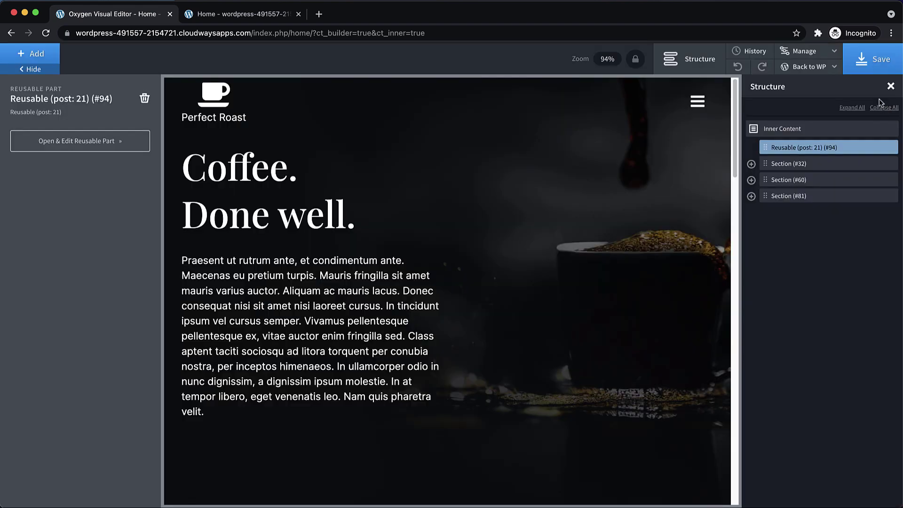
pyautogui.click(872, 64)
# Insert an editable copy of Hero at the page top, delete the linked Reusable #94, and save.
pyautogui.click(45, 33)
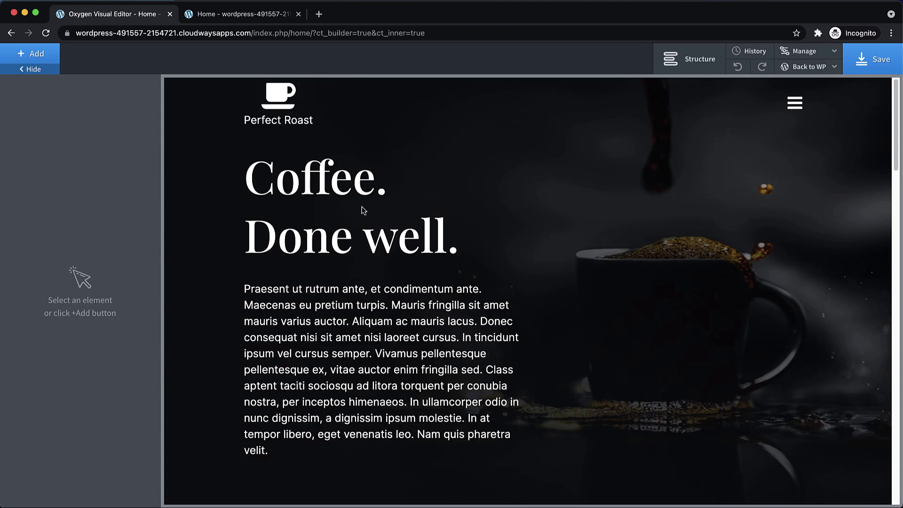
pyautogui.click(696, 59)
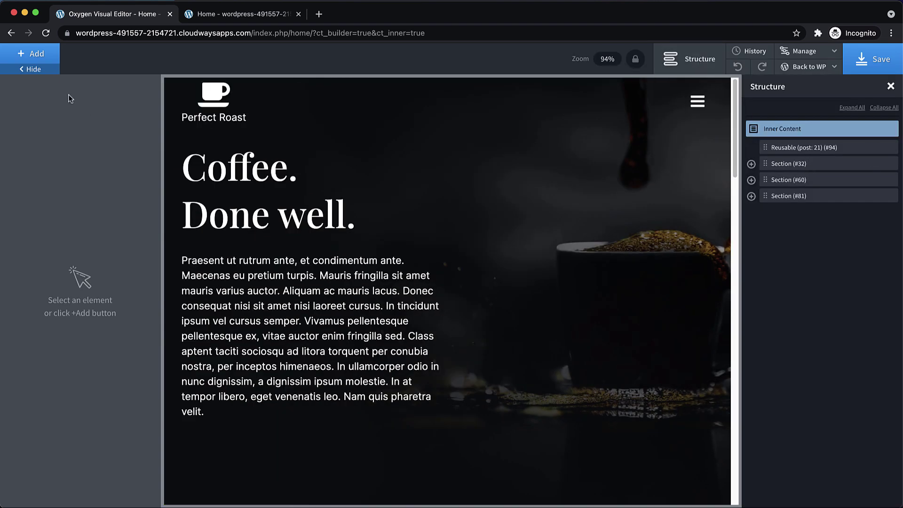
pyautogui.click(38, 54)
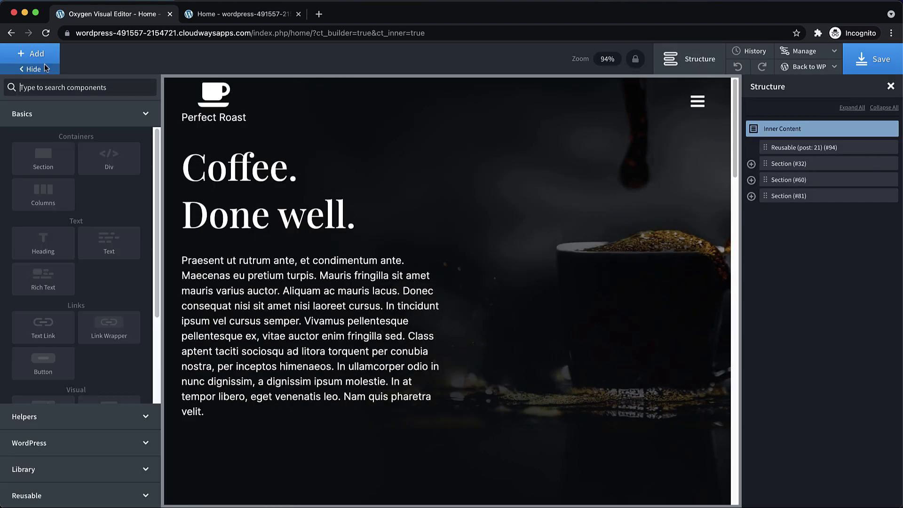
pyautogui.click(66, 486)
pyautogui.moveTo(58, 268)
pyautogui.click(45, 294)
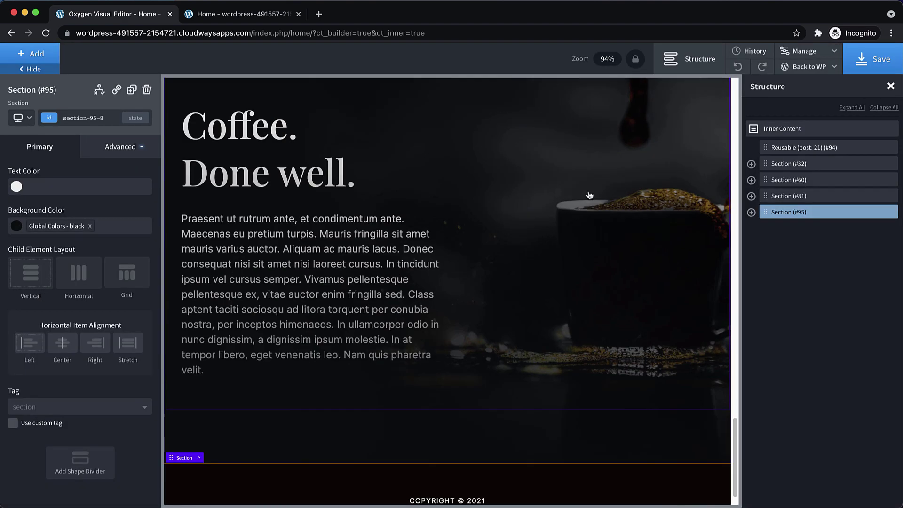
pyautogui.moveTo(770, 211); pyautogui.dragTo(769, 146)
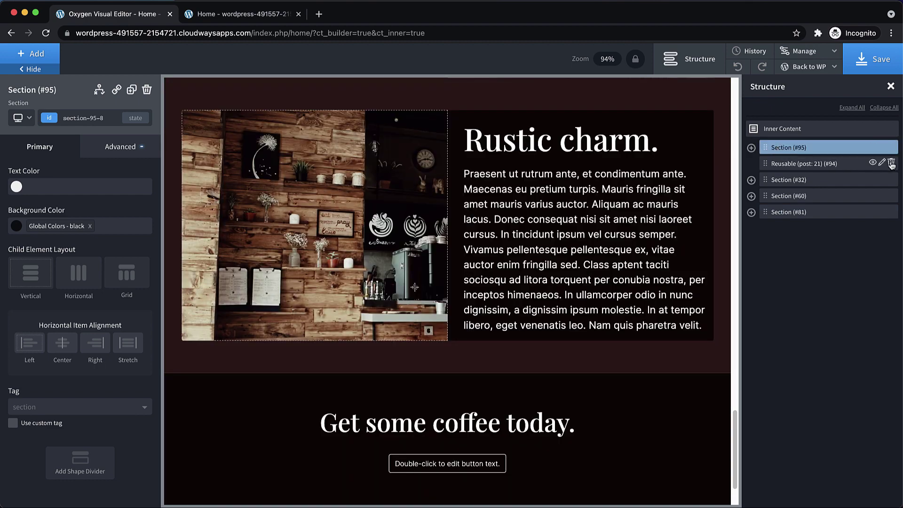
pyautogui.click(892, 163)
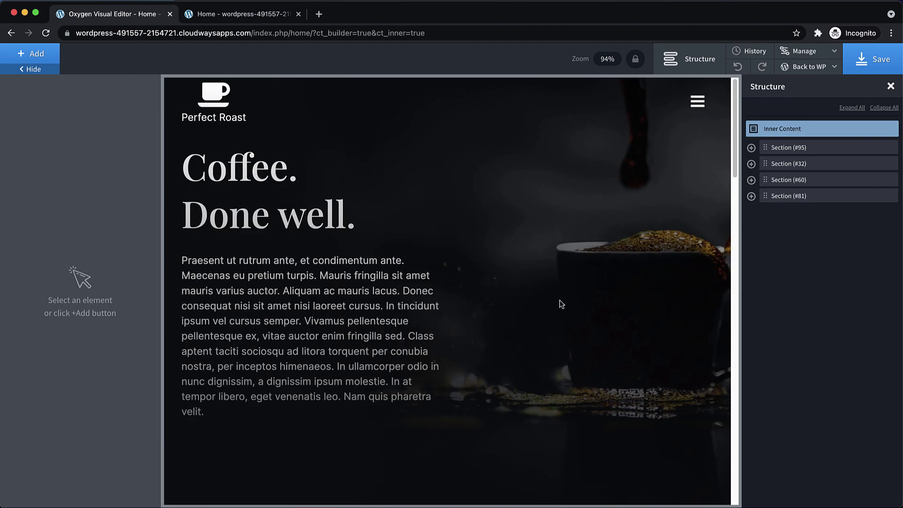
pyautogui.click(883, 63)
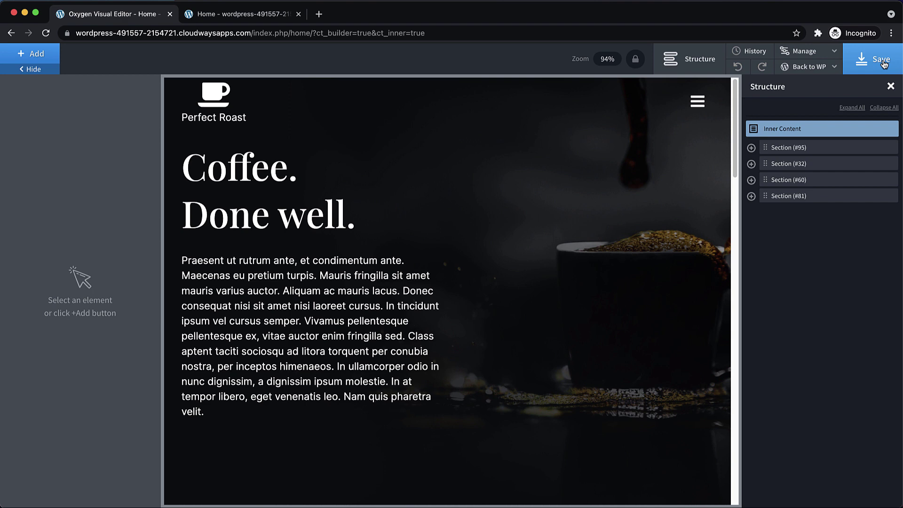
# Save the Home page again and go back to WordPress Admin.
pyautogui.click(807, 68)
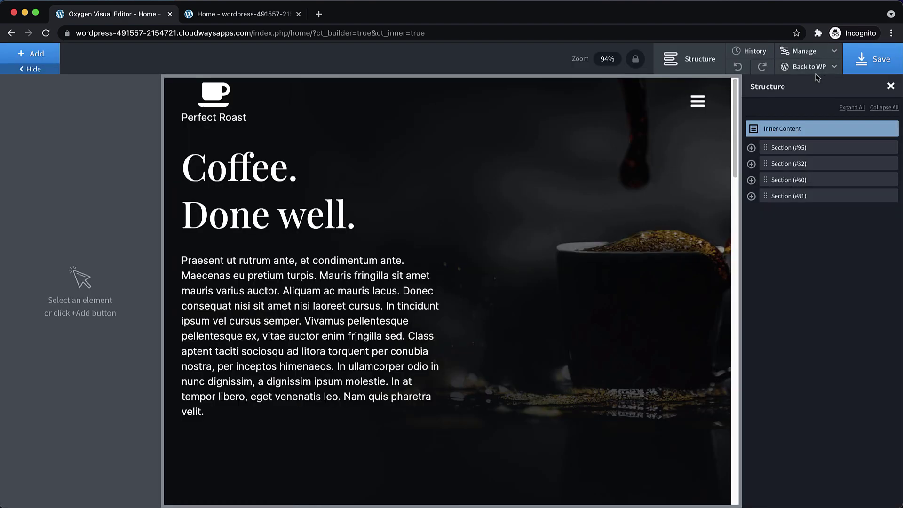
pyautogui.scroll(-10, 633, 155)
pyautogui.scroll(7, 634, 155)
pyautogui.scroll(3, 632, 153)
pyautogui.click(865, 69)
pyautogui.moveTo(819, 68)
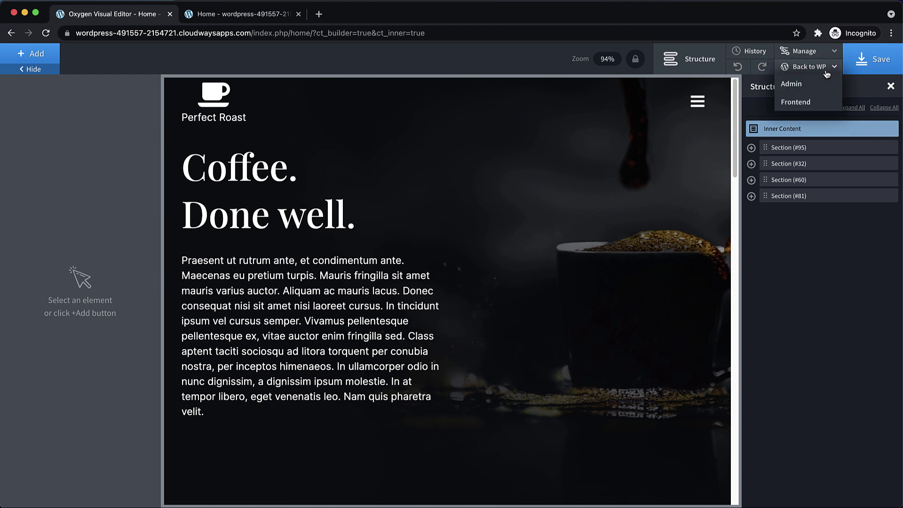
pyautogui.click(795, 83)
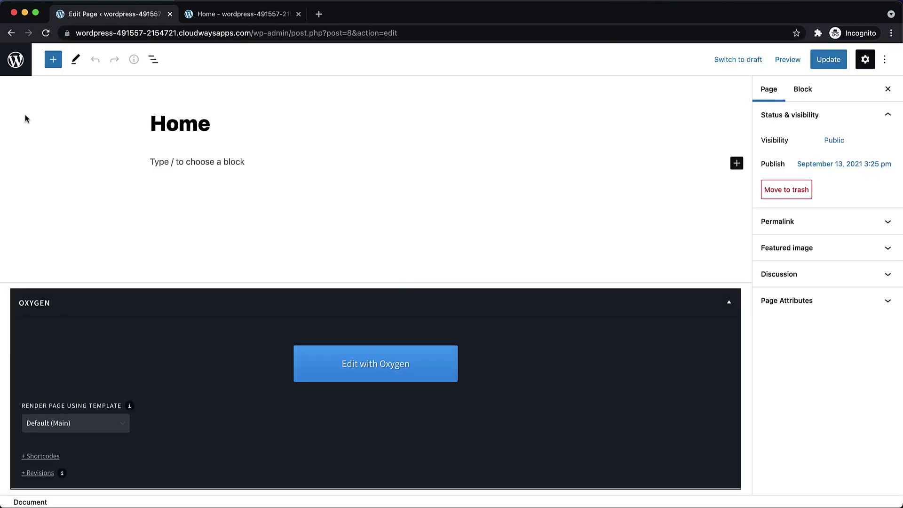
# Regenerate Oxygen's CSS cache and save the Post name permalink structure.
pyautogui.click(15, 59)
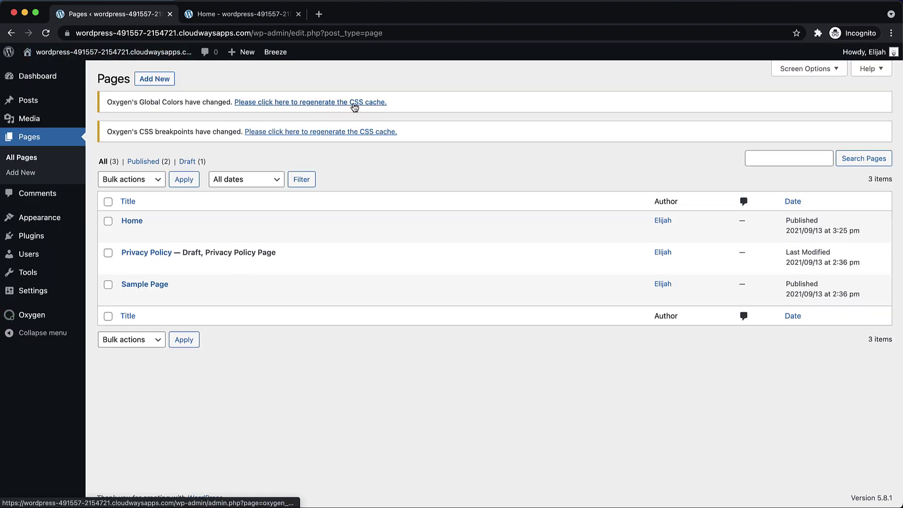
pyautogui.click(354, 103)
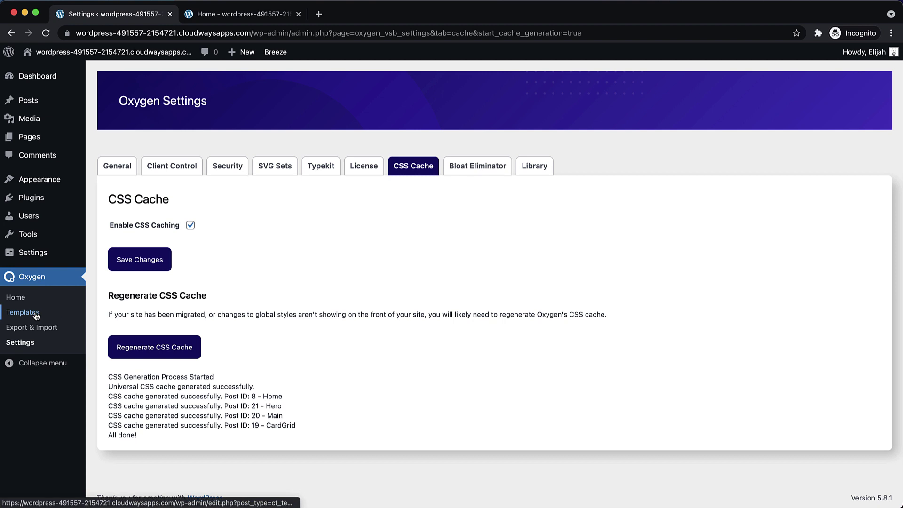
pyautogui.moveTo(40, 252)
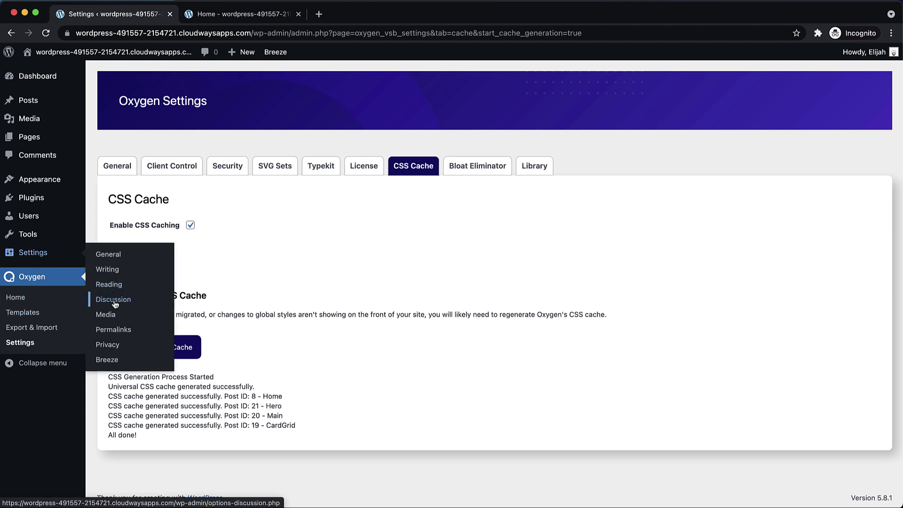
pyautogui.click(113, 330)
pyautogui.click(132, 288)
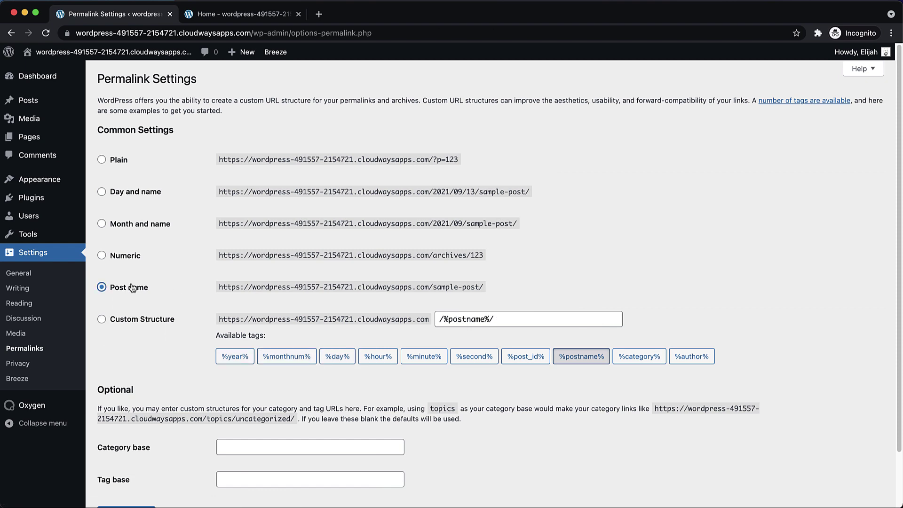
pyautogui.scroll(-3, 267, 293)
pyautogui.click(125, 452)
pyautogui.scroll(-3, 127, 459)
pyautogui.click(125, 449)
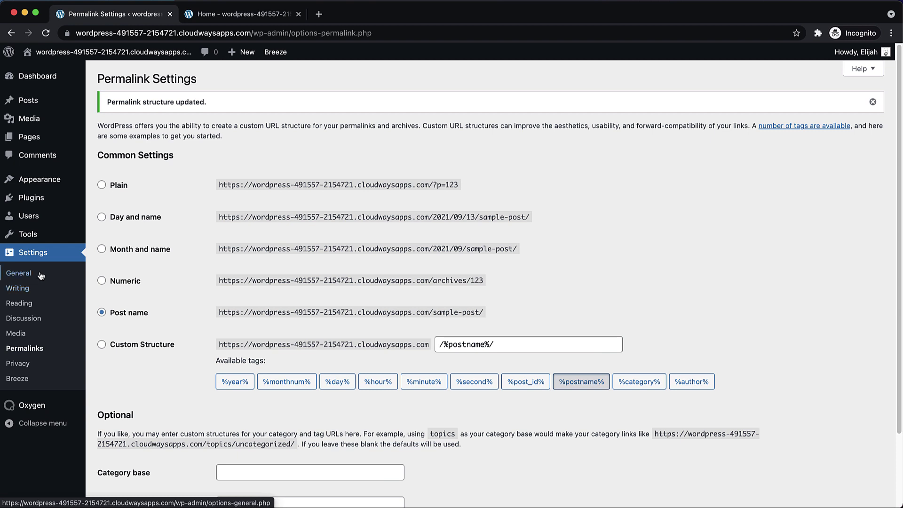
# In Reading settings, choose a static homepage set to Home and save the changes.
pyautogui.click(20, 309)
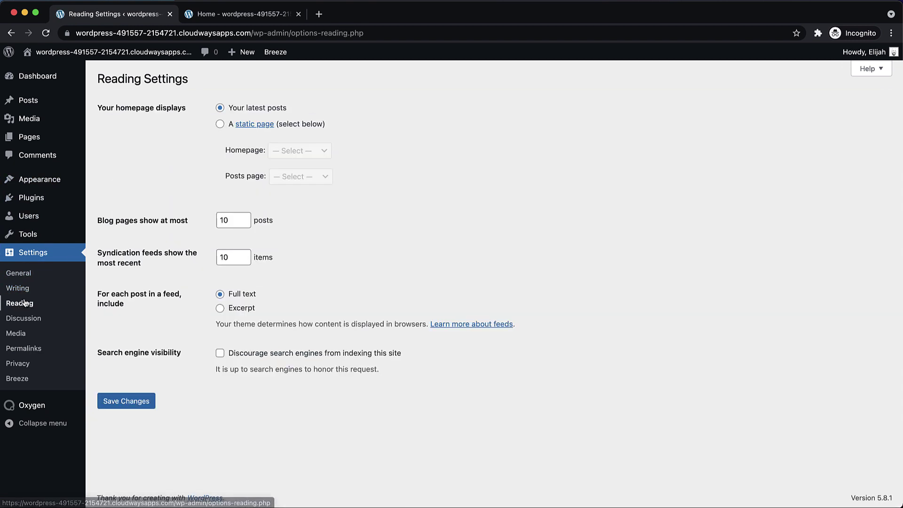
pyautogui.click(228, 124)
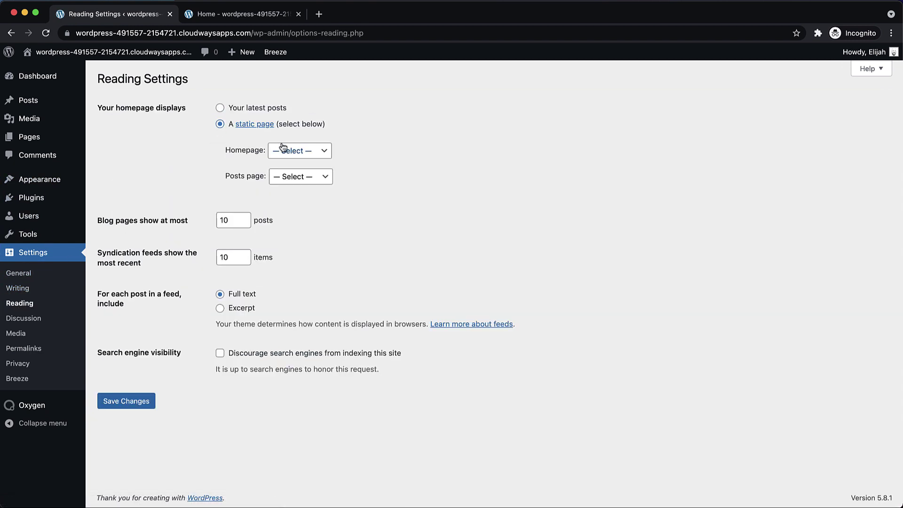
pyautogui.click(296, 150)
pyautogui.click(287, 163)
pyautogui.click(140, 403)
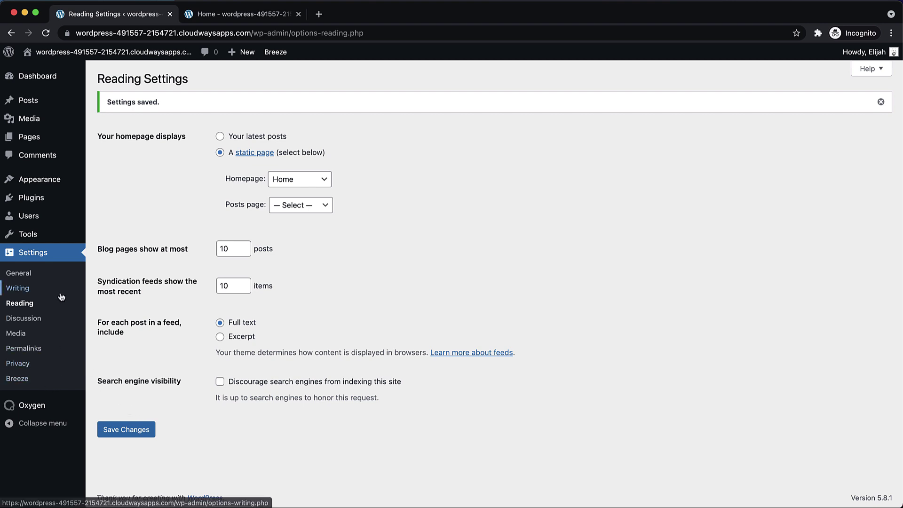
pyautogui.moveTo(41, 203)
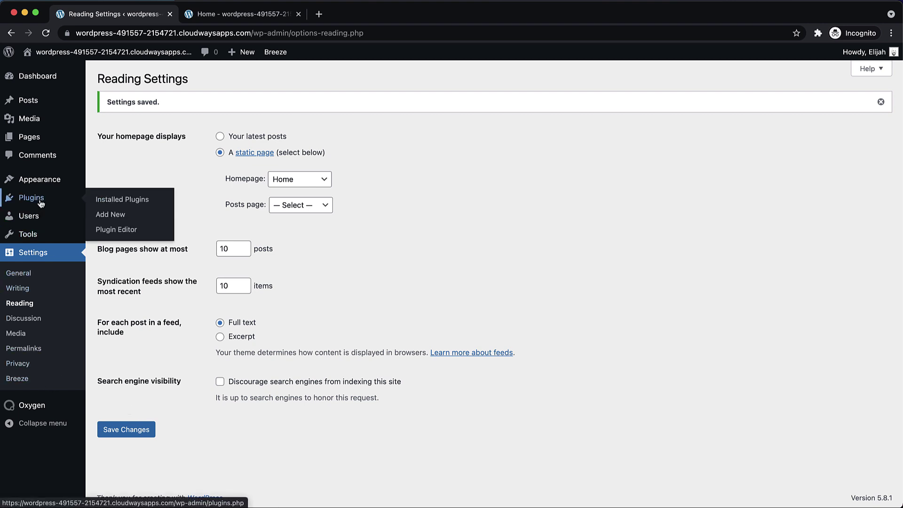
# Search the plugin directory for 'fakerpress', then install and activate FakerPress.
pyautogui.click(109, 214)
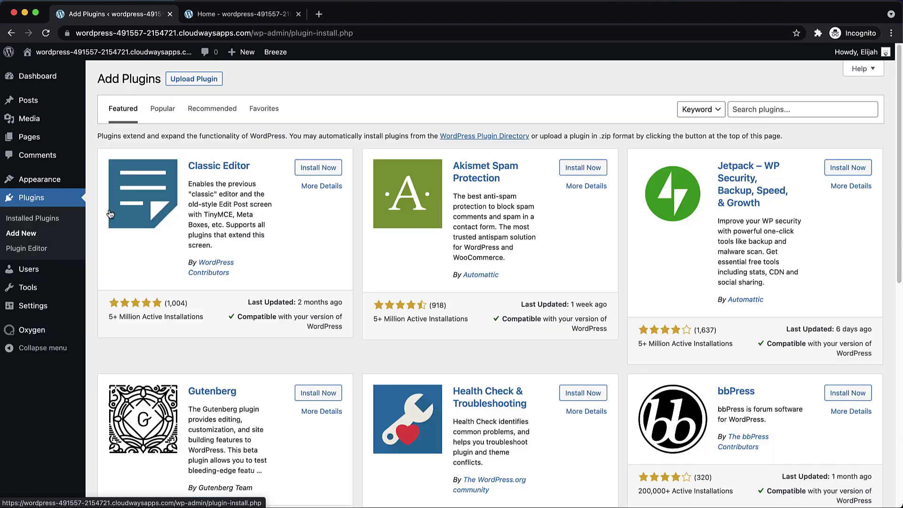
pyautogui.click(774, 113)
pyautogui.write('fakerpr')
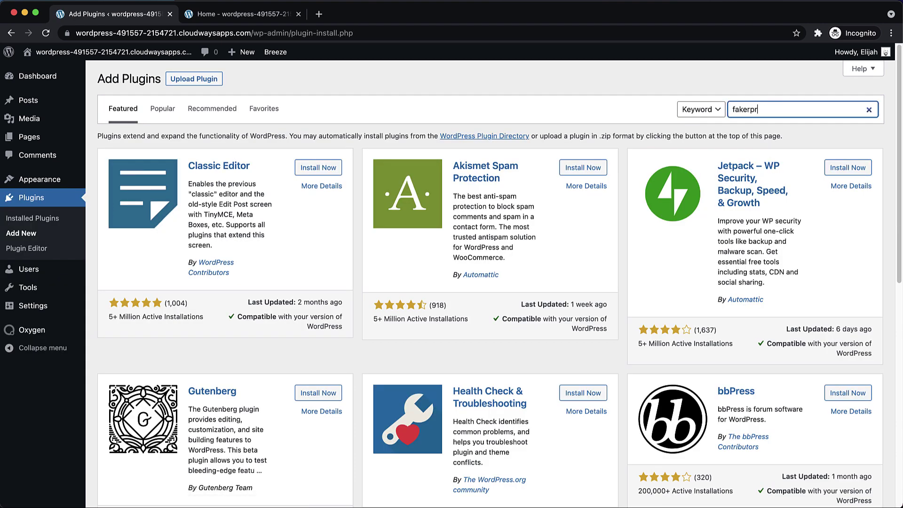
pyautogui.write('ess')
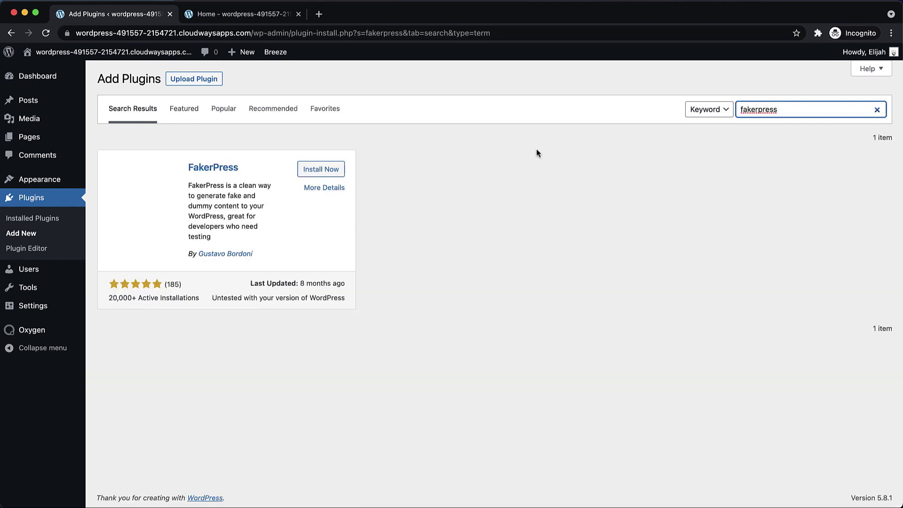
pyautogui.click(321, 169)
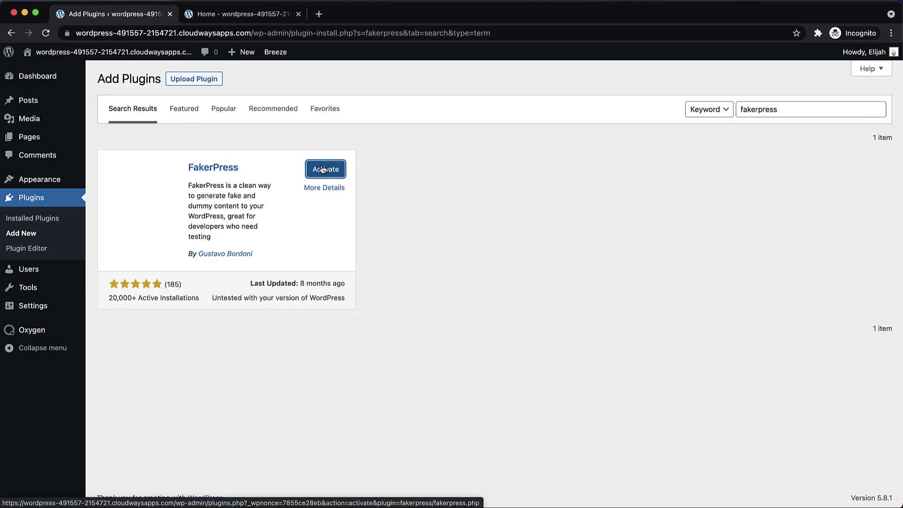
pyautogui.click(323, 170)
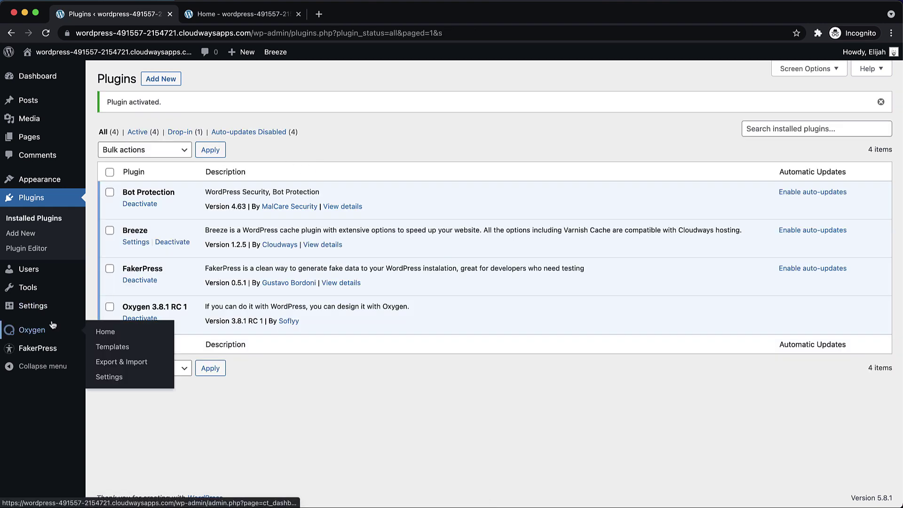
# In the FakerPress Posts generator, set the post quantity to 10.
pyautogui.moveTo(41, 348)
pyautogui.click(104, 366)
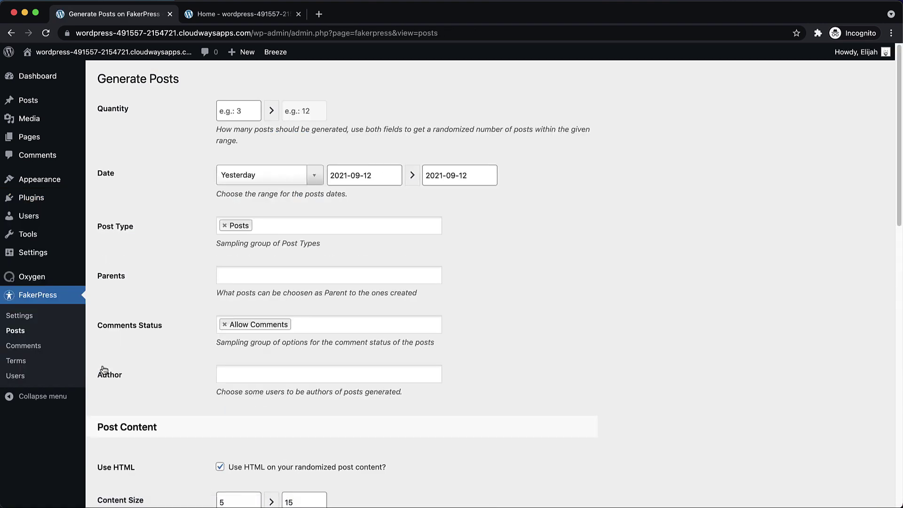
pyautogui.click(231, 113)
pyautogui.write('10')
pyautogui.scroll(-15, 229, 124)
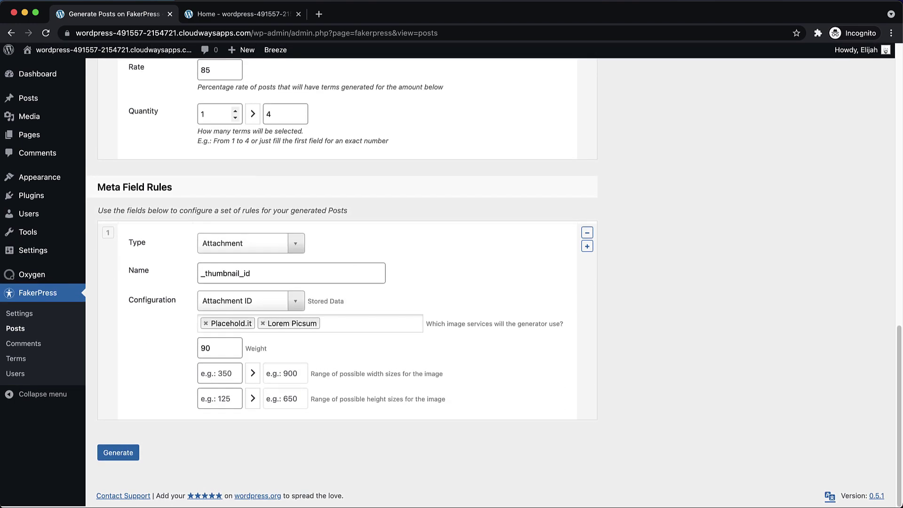
pyautogui.scroll(5, 229, 124)
pyautogui.scroll(-6, 217, 284)
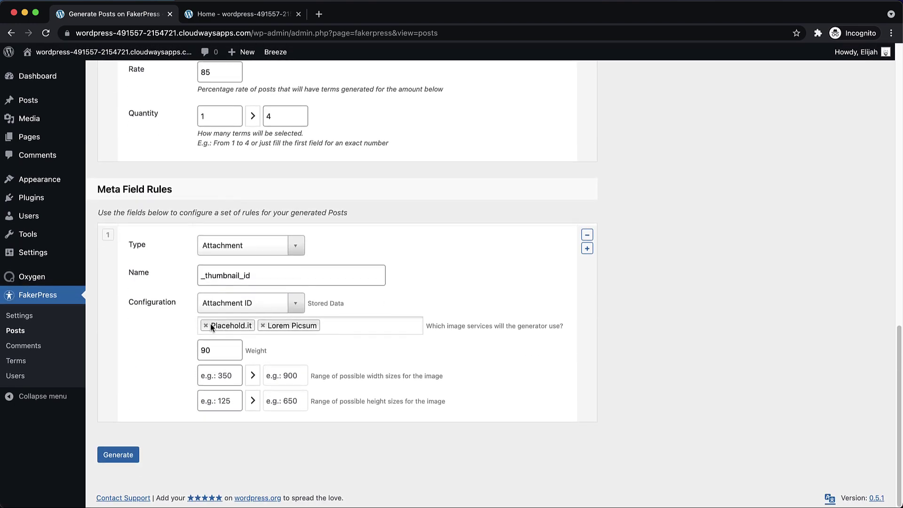
# Drop Placehold.it so only Lorem Picsum images remain at weight 100, and generate the posts.
pyautogui.click(206, 325)
pyautogui.click(211, 349)
pyautogui.press('BackSpace')
pyautogui.write('100')
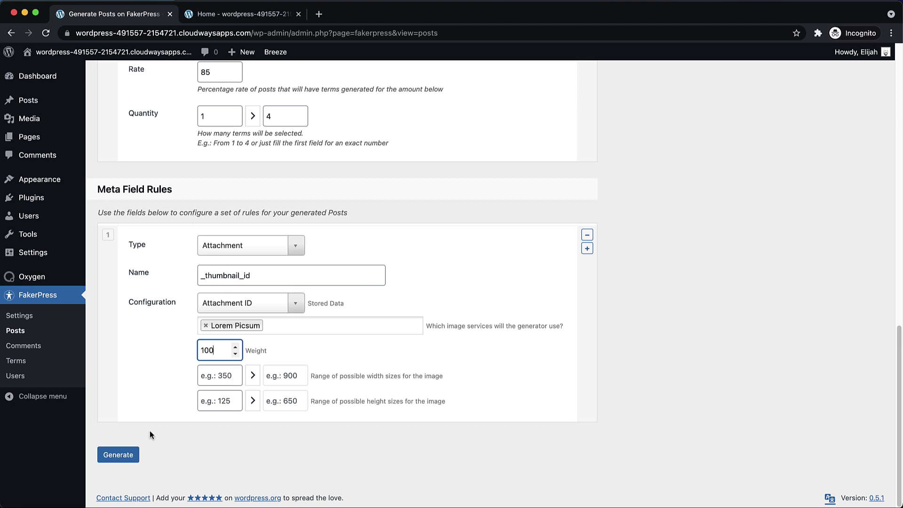
pyautogui.click(129, 454)
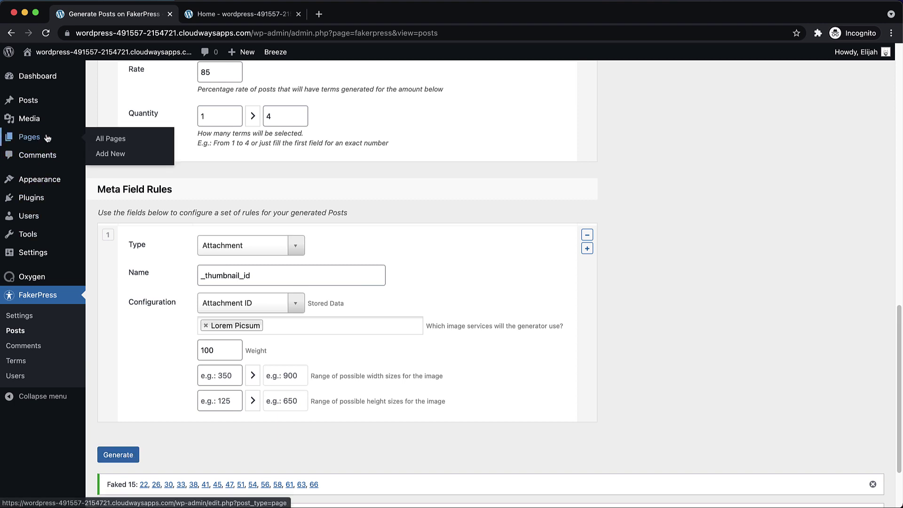
# Create and publish a new page titled 'Blog'.
pyautogui.click(46, 103)
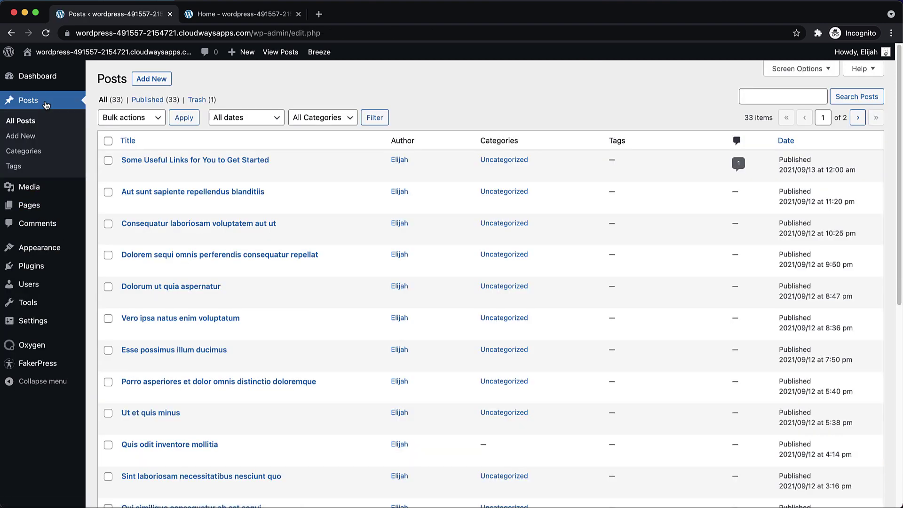
pyautogui.click(29, 205)
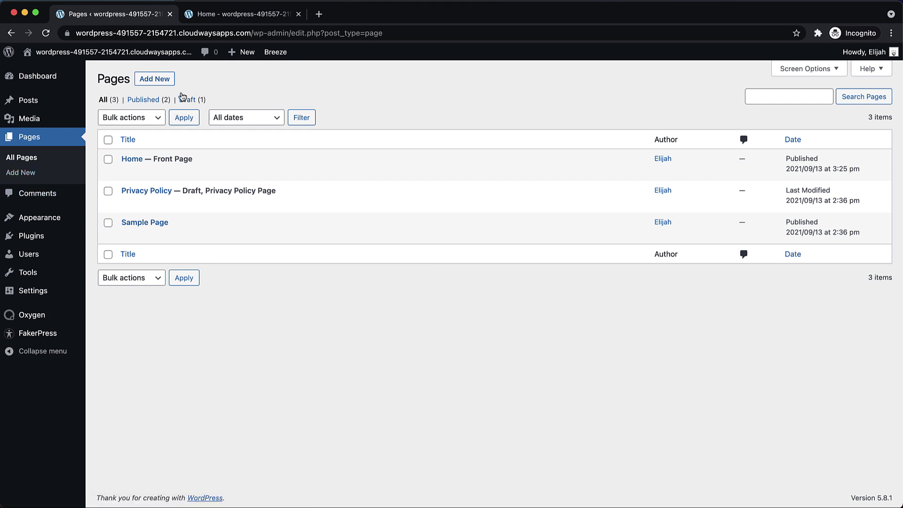
pyautogui.click(165, 79)
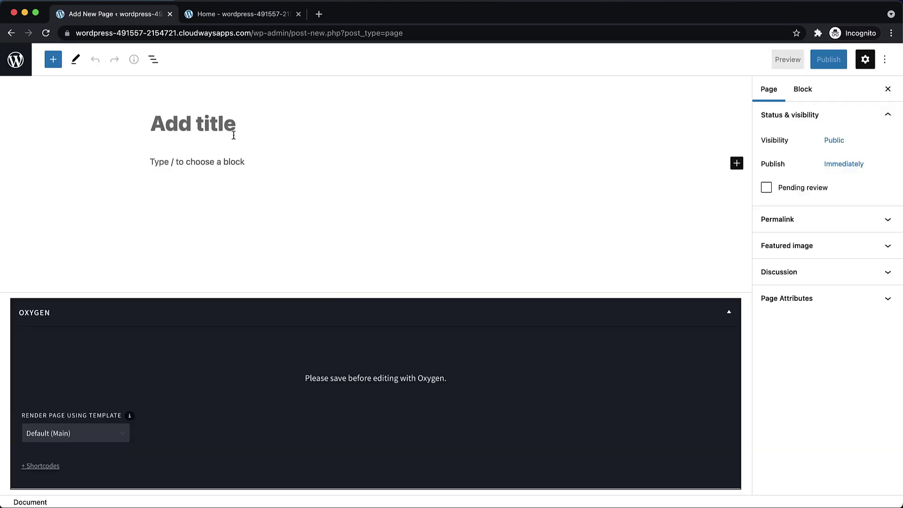
pyautogui.write('Blog')
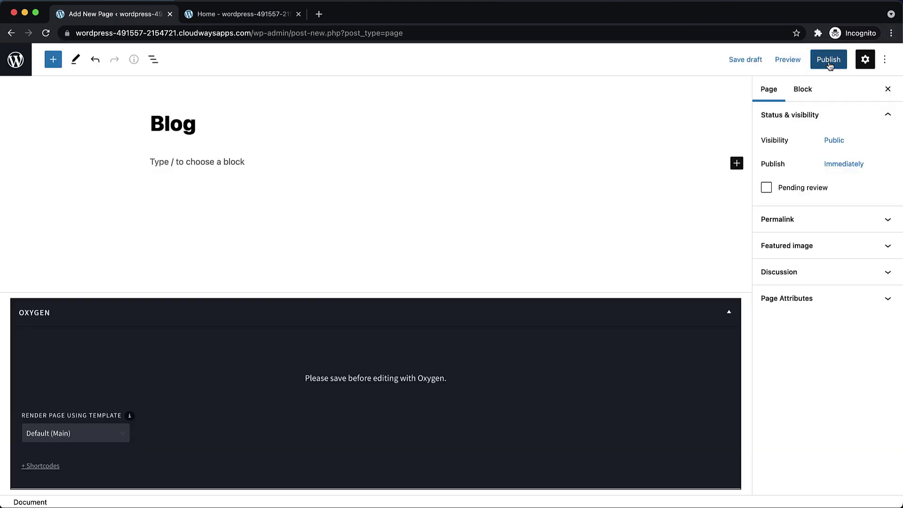
pyautogui.click(829, 60)
pyautogui.click(797, 59)
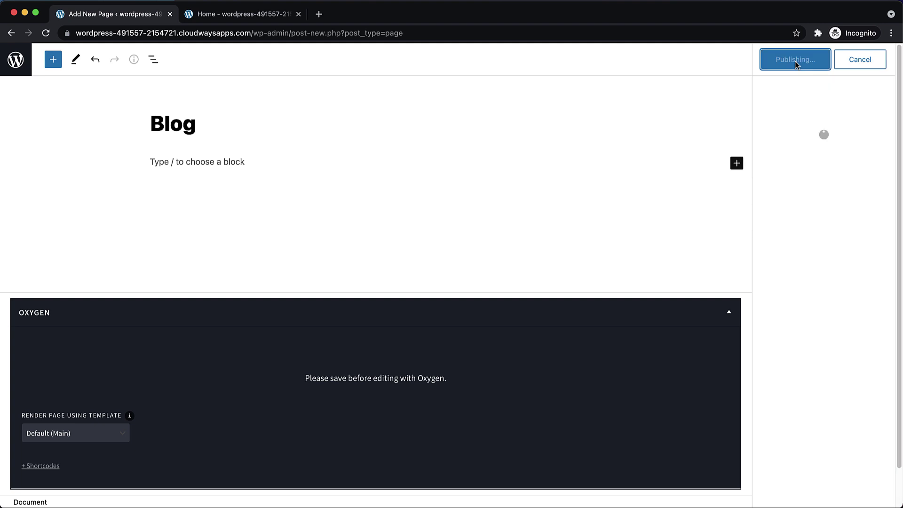
pyautogui.click(15, 60)
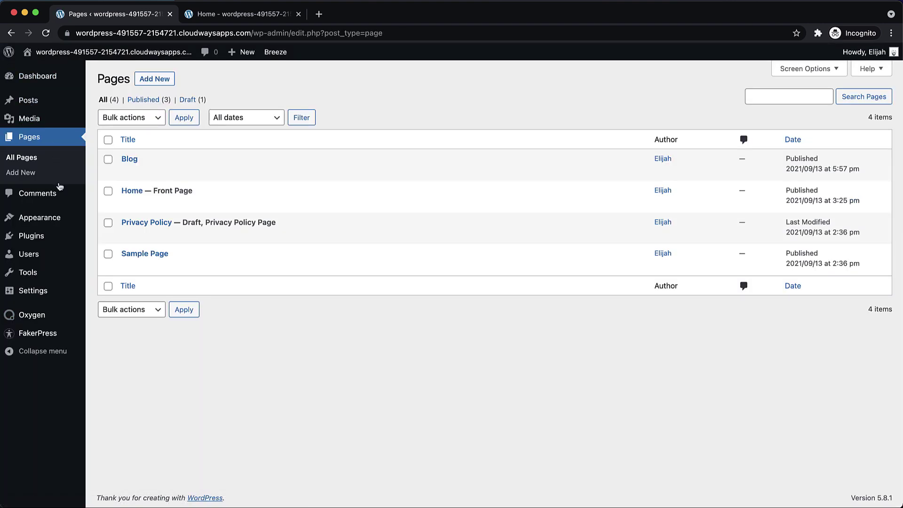
# Set Blog as the posts page in Reading settings and save.
pyautogui.moveTo(35, 291)
pyautogui.click(109, 321)
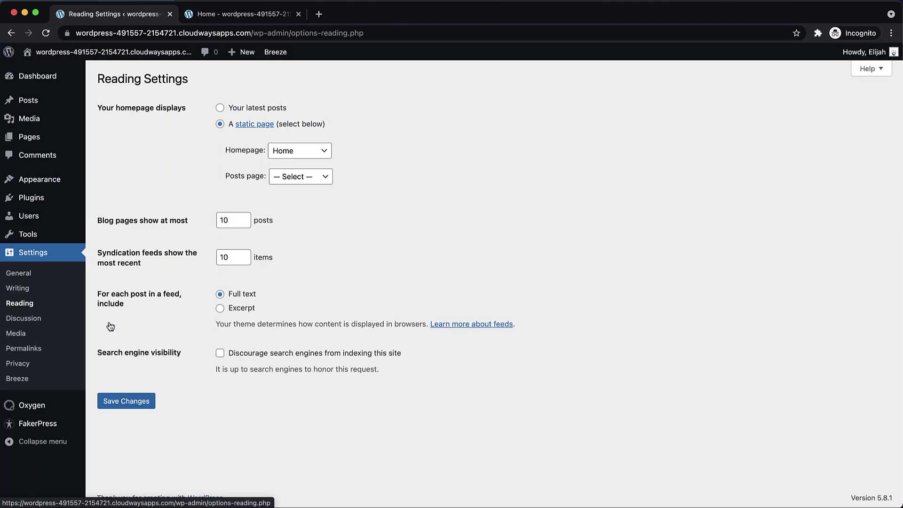
pyautogui.click(294, 177)
pyautogui.click(287, 188)
pyautogui.click(125, 404)
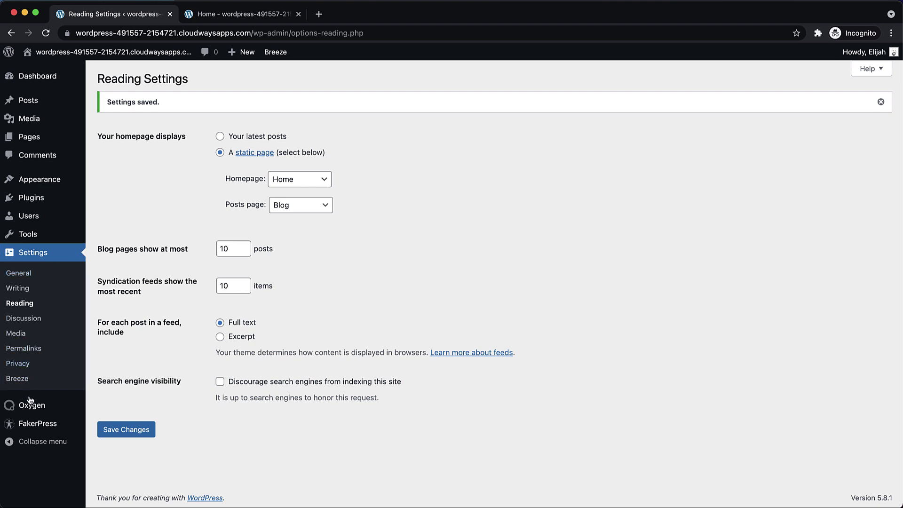
# Start a new Oxygen template titled 'Blog Archive'.
pyautogui.moveTo(29, 404)
pyautogui.click(105, 423)
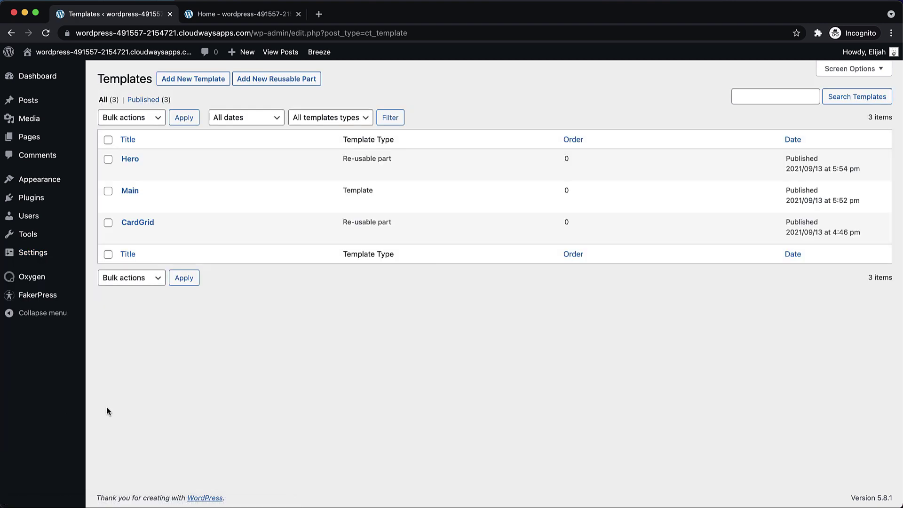
pyautogui.click(196, 80)
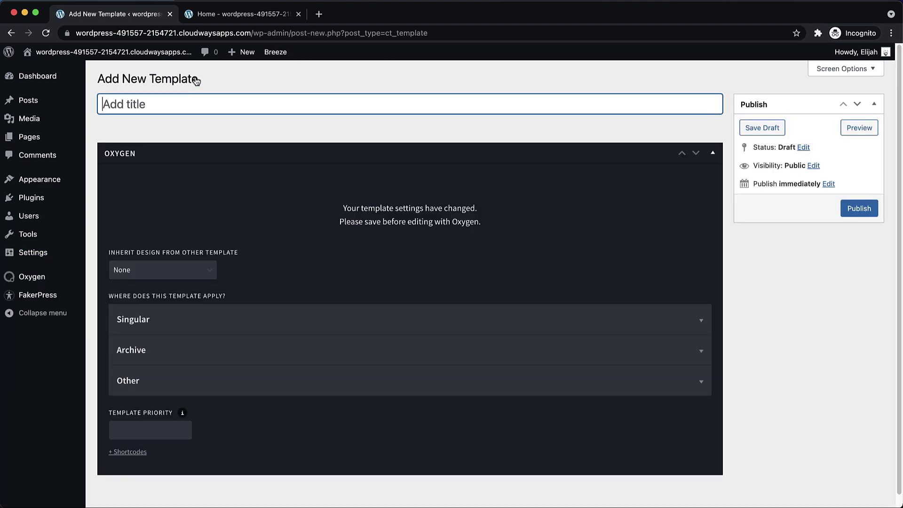
pyautogui.write('Blog Archive')
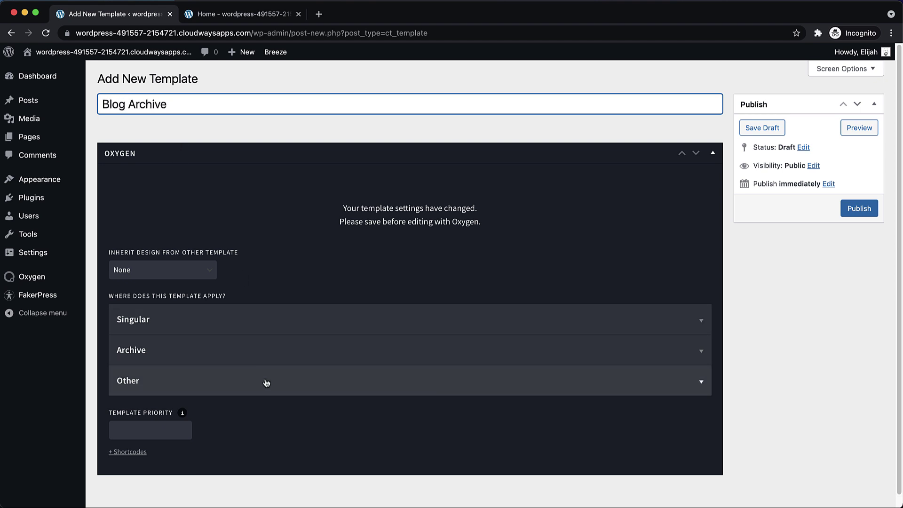
# Apply the template to the Blog Posts Index, inherit Main, and publish it.
pyautogui.click(260, 393)
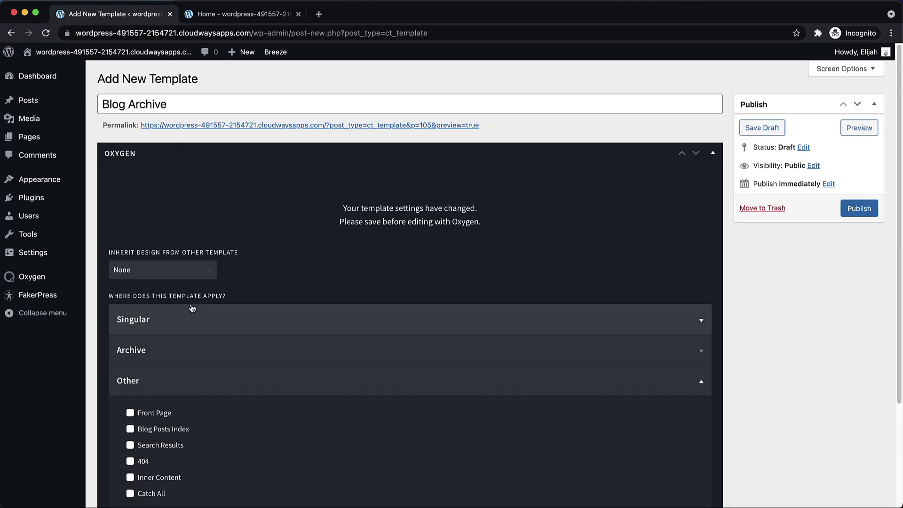
pyautogui.scroll(-3, 222, 325)
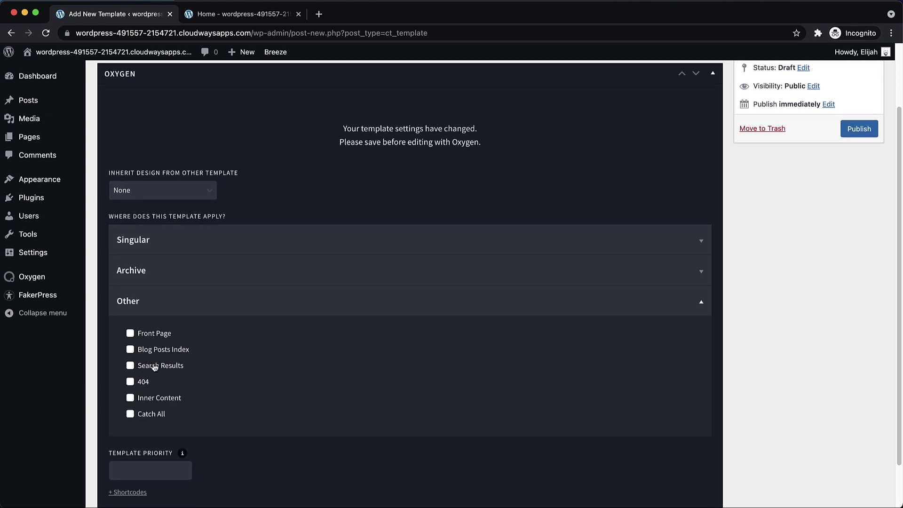
pyautogui.click(152, 351)
pyautogui.scroll(2, 431, 388)
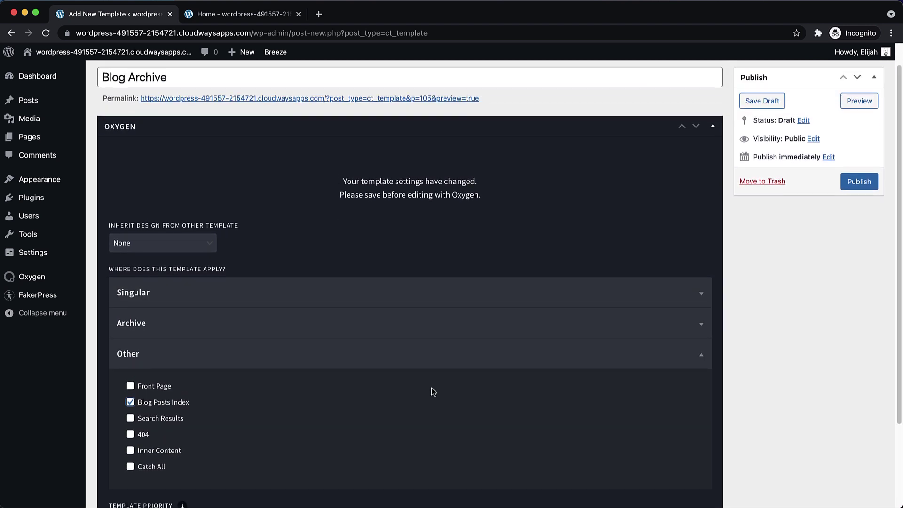
pyautogui.click(207, 249)
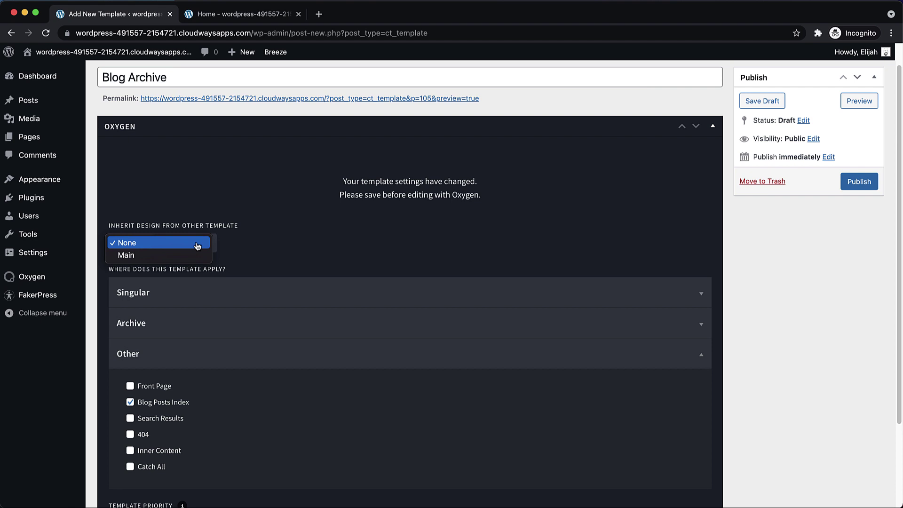
pyautogui.click(173, 256)
pyautogui.scroll(1, 322, 238)
pyautogui.click(852, 208)
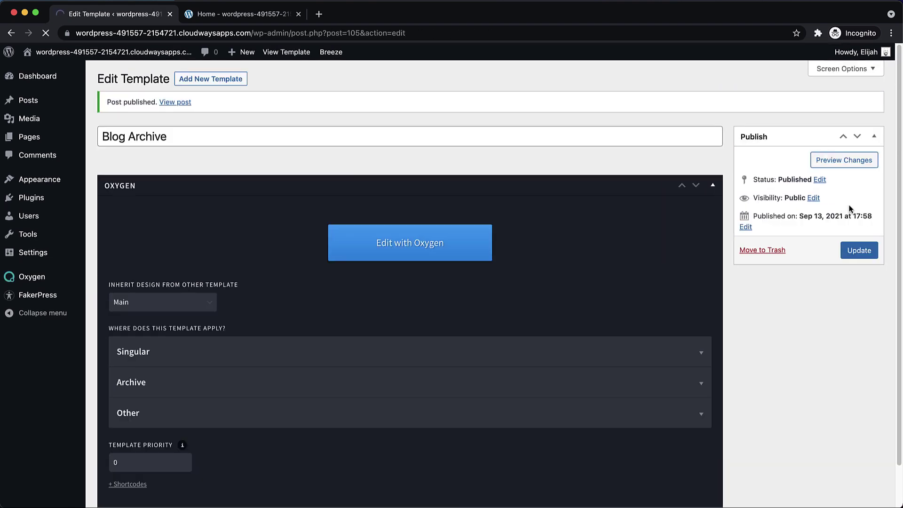
# Open Blog Archive in Oxygen's editor and insert the saved Hero reusable part.
pyautogui.click(434, 241)
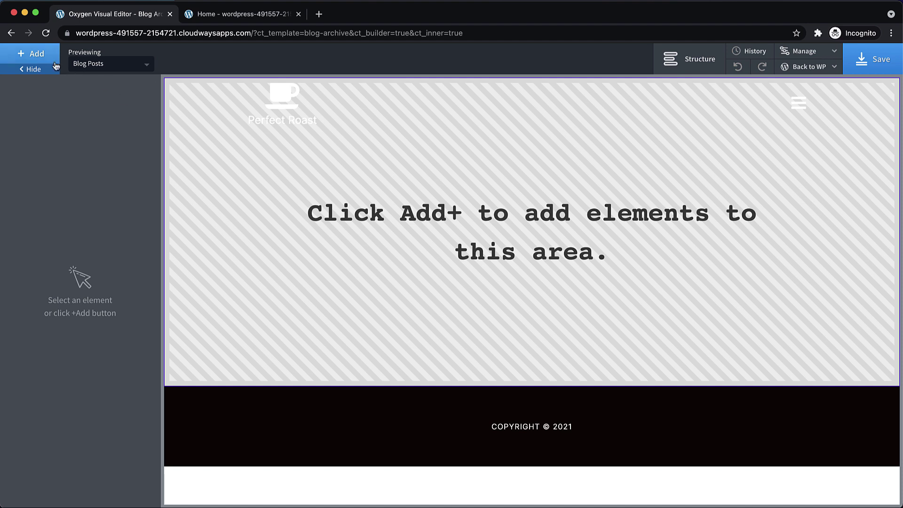
pyautogui.click(33, 54)
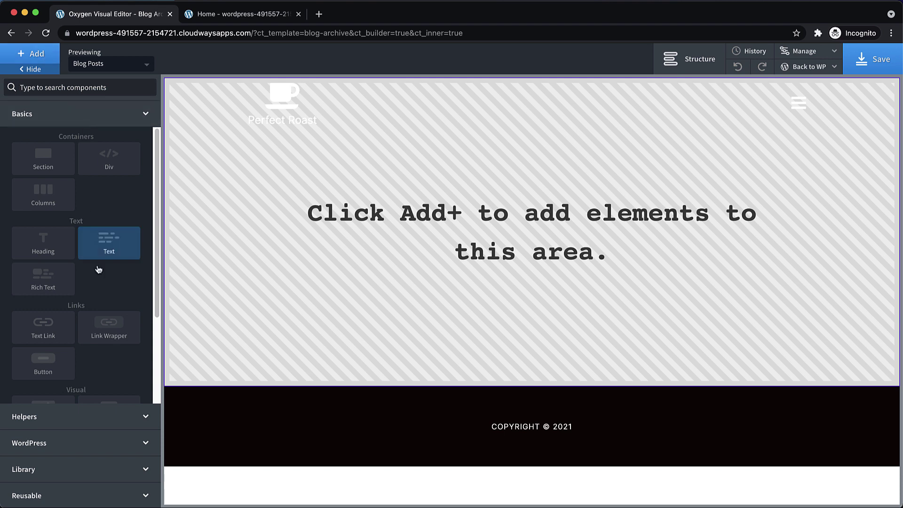
pyautogui.click(60, 495)
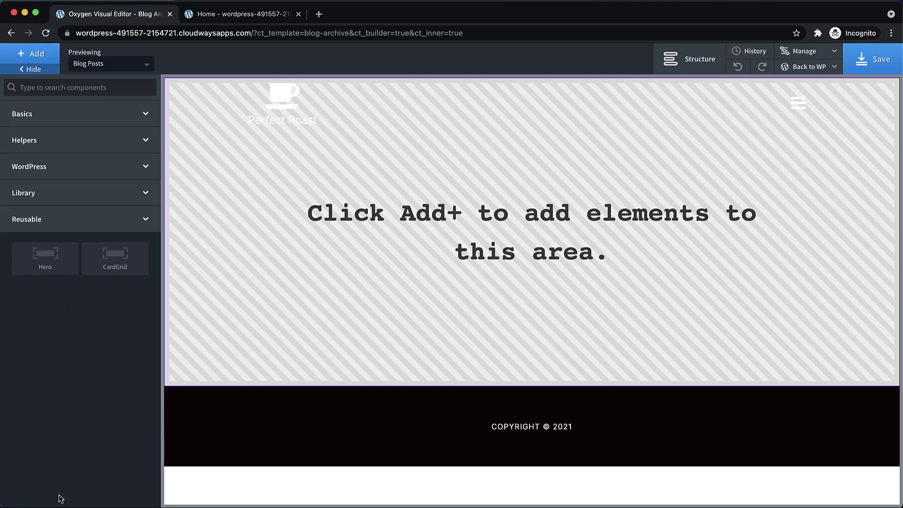
pyautogui.click(63, 265)
pyautogui.click(54, 294)
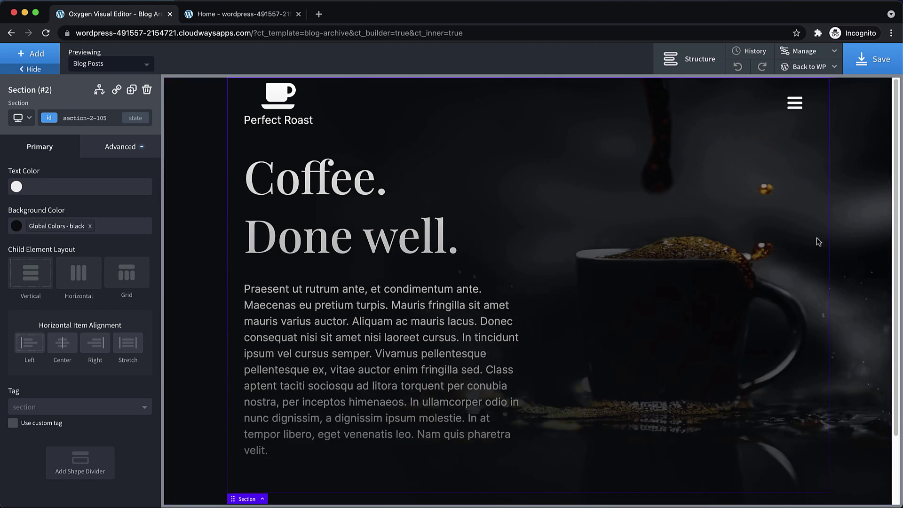
pyautogui.scroll(-1, 818, 241)
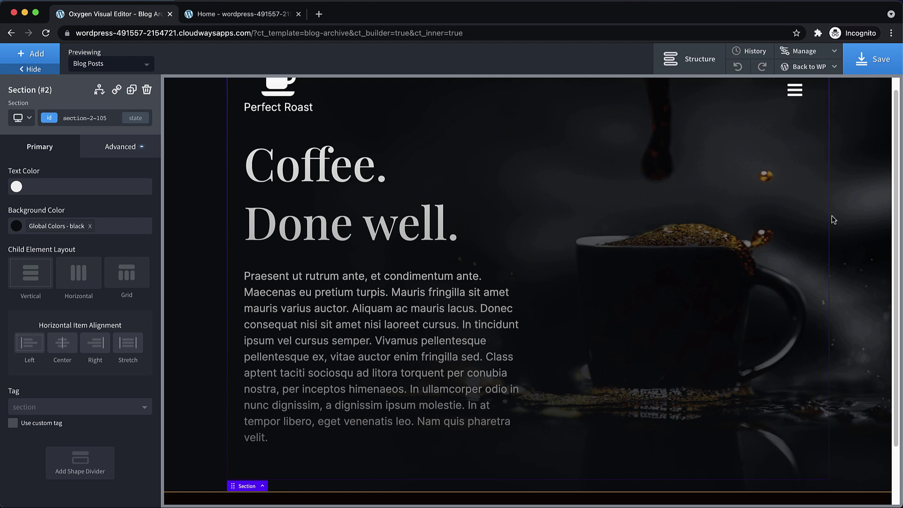
# In Structure, hide Div (#5) inside Section (#2), then reselect the hero section.
pyautogui.click(689, 59)
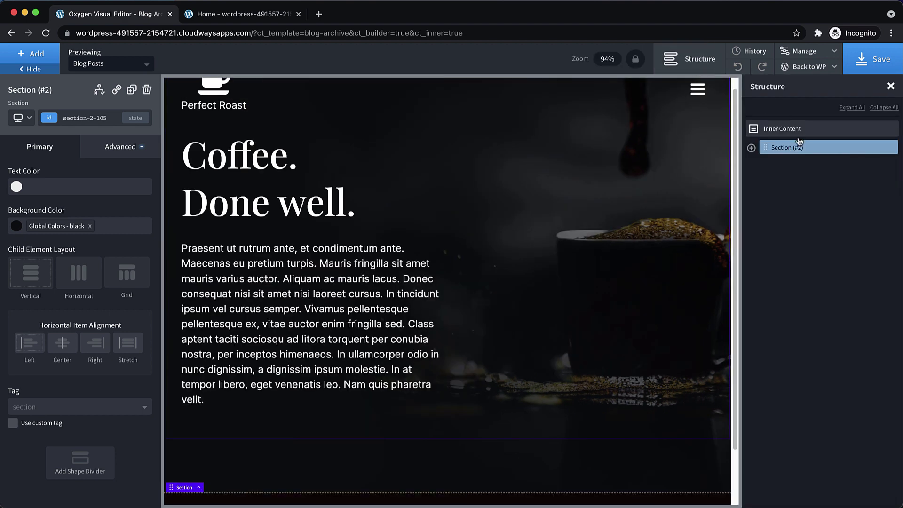
pyautogui.click(752, 149)
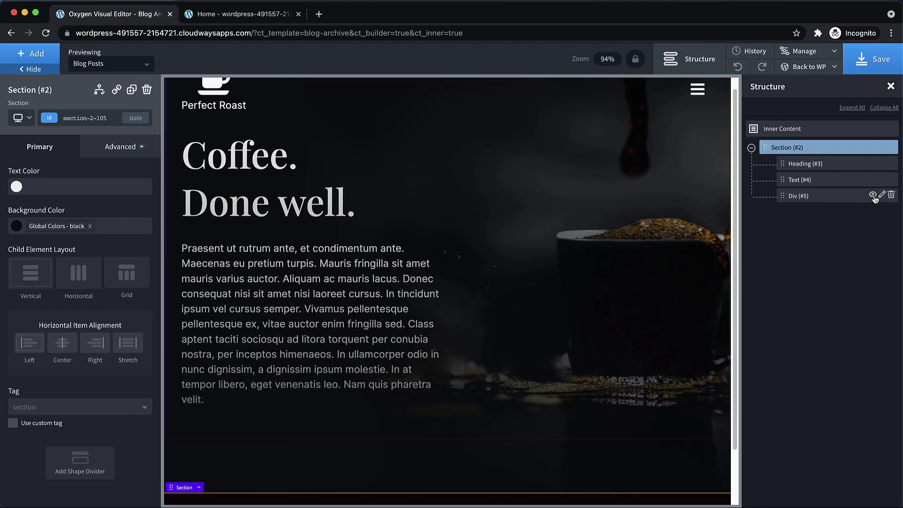
pyautogui.click(874, 198)
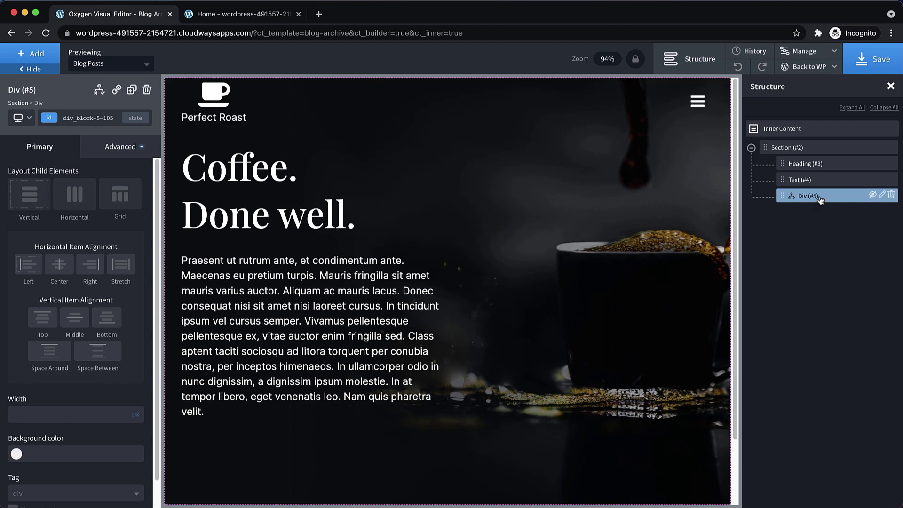
pyautogui.scroll(-1, 664, 252)
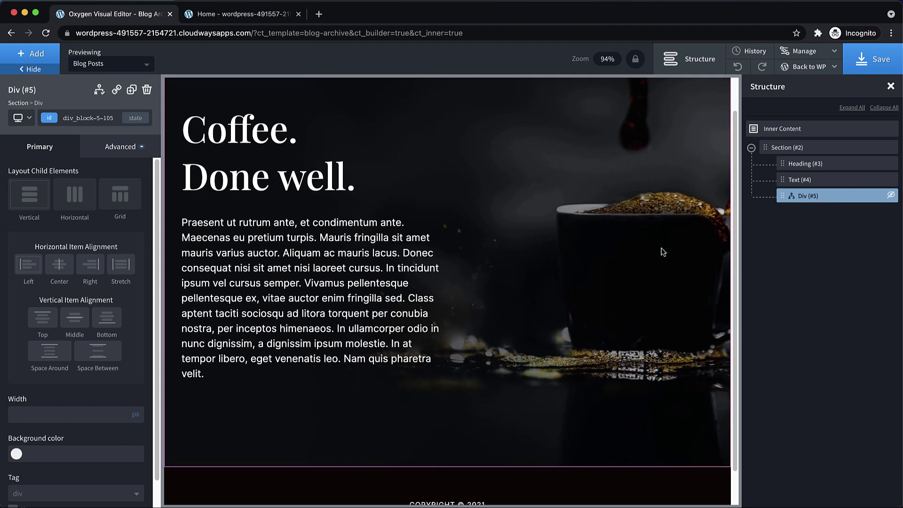
pyautogui.scroll(1, 663, 253)
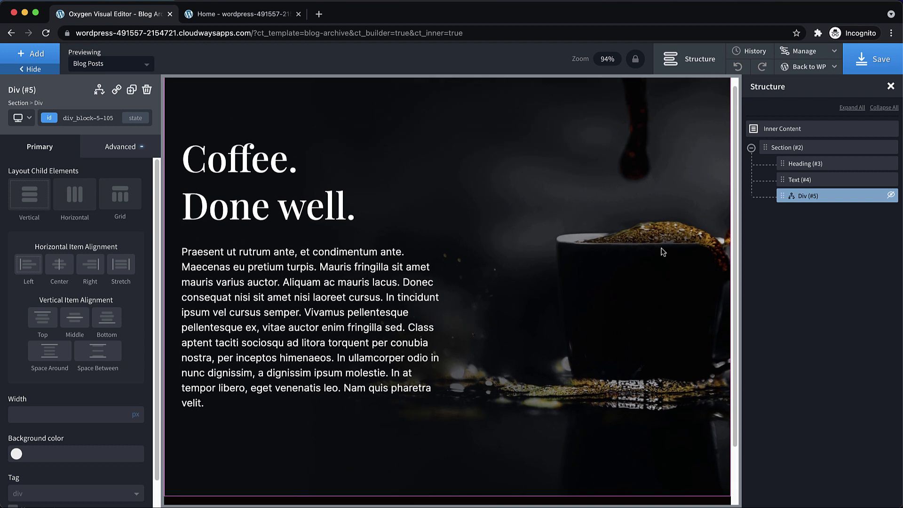
pyautogui.scroll(1, 655, 211)
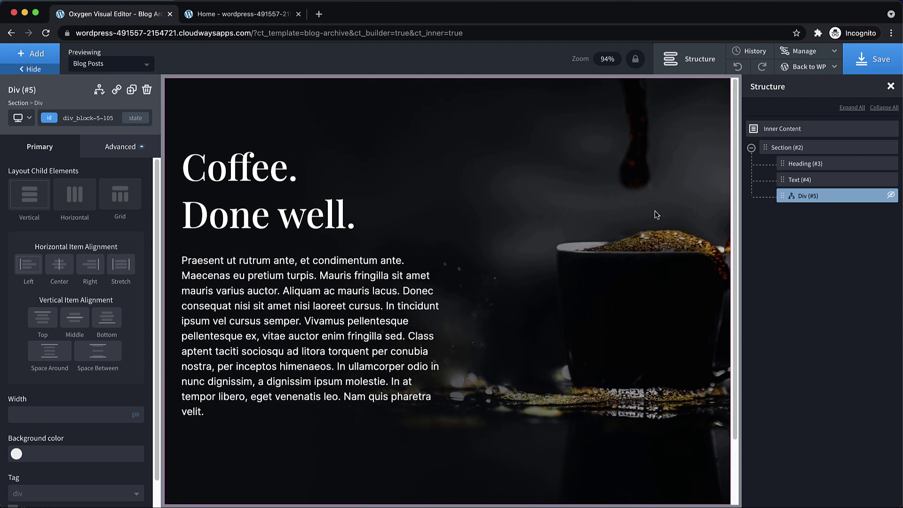
pyautogui.click(793, 150)
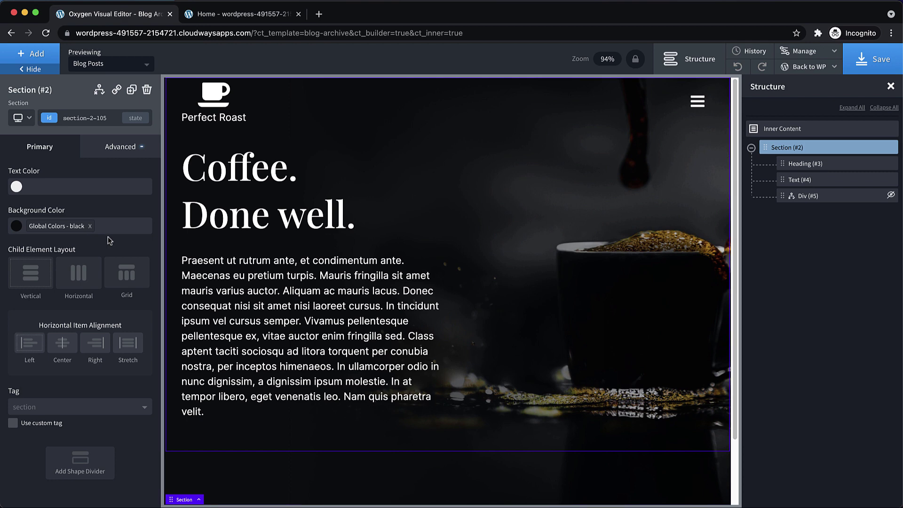
# Set the hero background image to the coffee-beans photo and clear its 250px left offset.
pyautogui.click(112, 145)
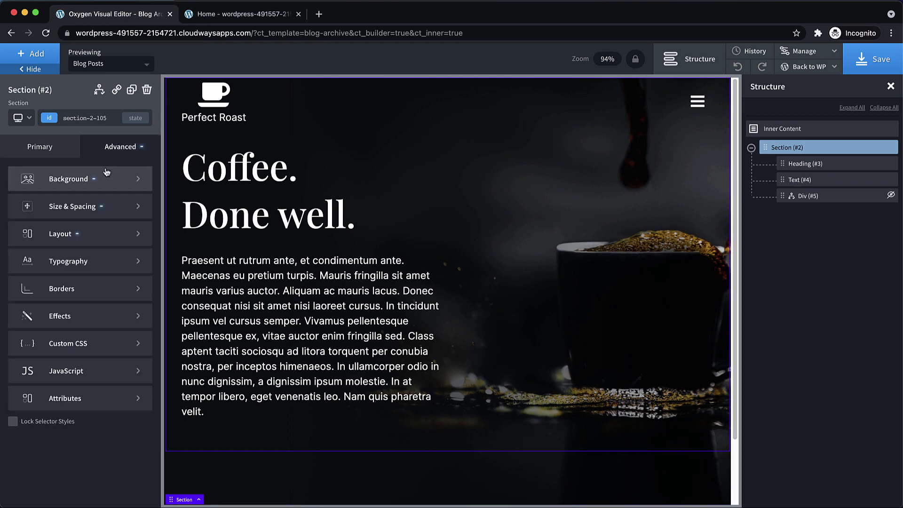
pyautogui.click(108, 172)
pyautogui.click(97, 244)
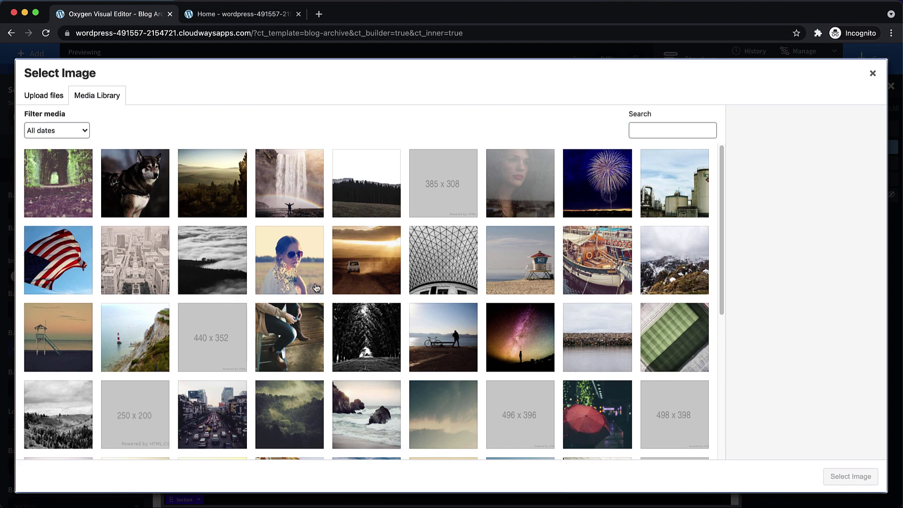
pyautogui.scroll(-5, 318, 289)
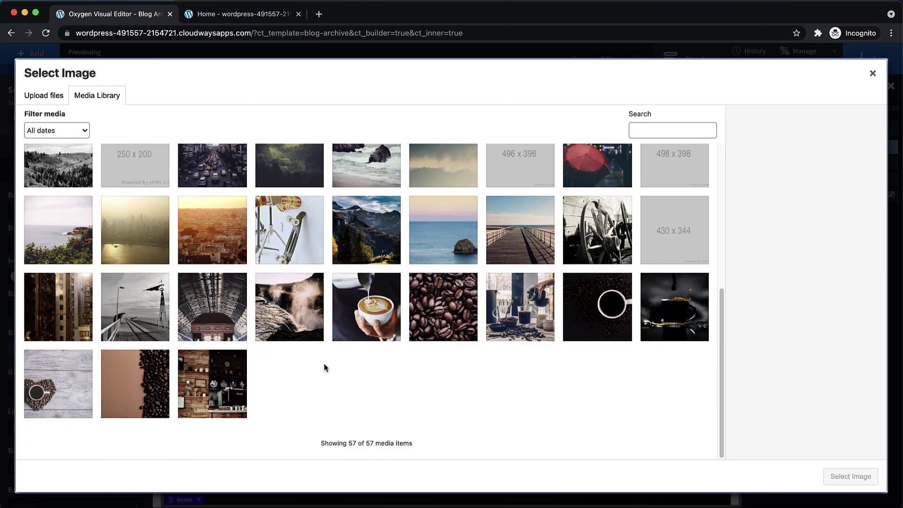
pyautogui.click(158, 403)
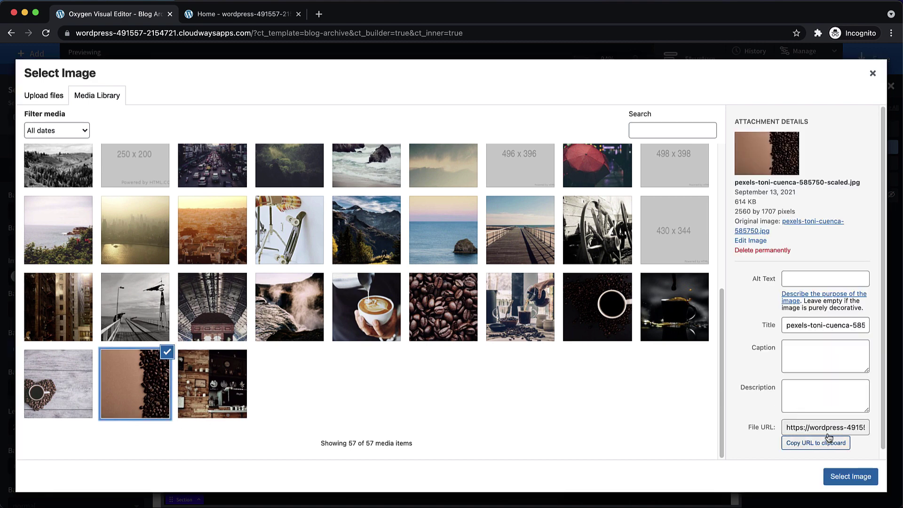
pyautogui.click(851, 476)
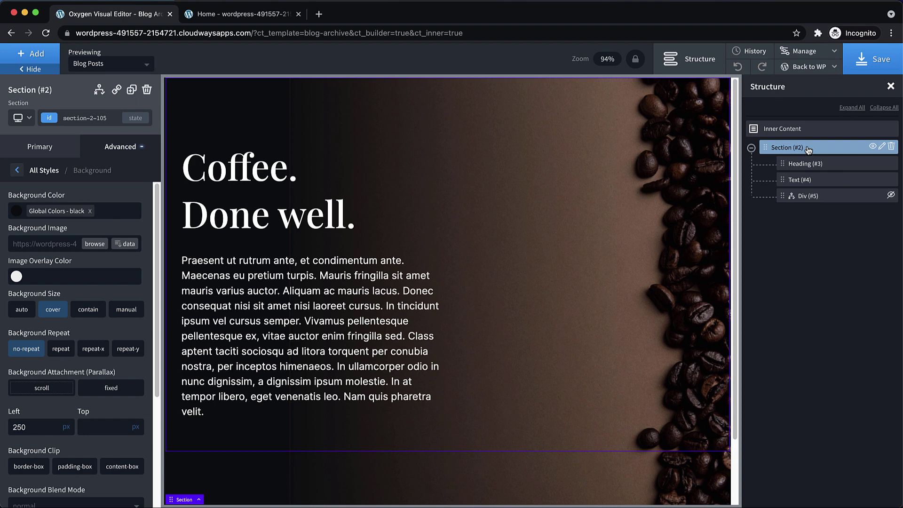
pyautogui.doubleClick(31, 430)
pyautogui.press('BackSpace')
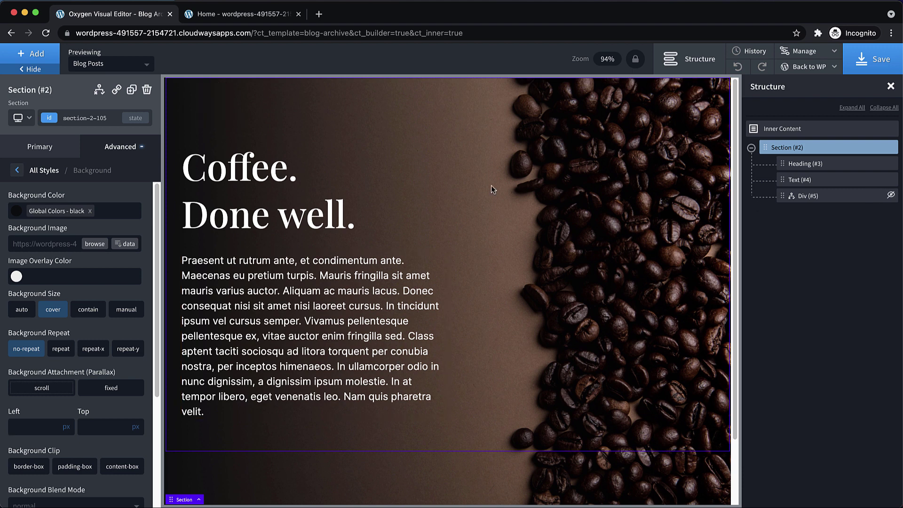
# Set the hero gradient's first colour to the reddish-brown second global colour.
pyautogui.click(129, 147)
pyautogui.click(99, 175)
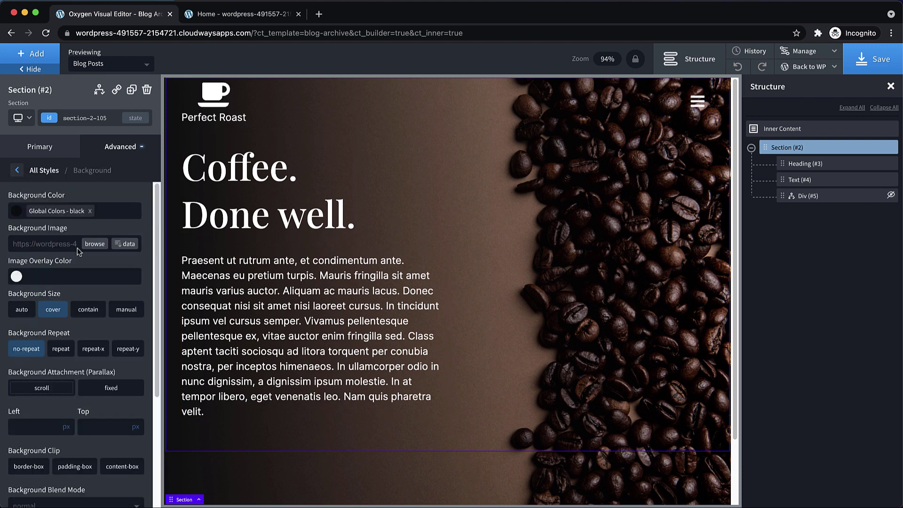
pyautogui.scroll(-5, 70, 329)
pyautogui.click(52, 478)
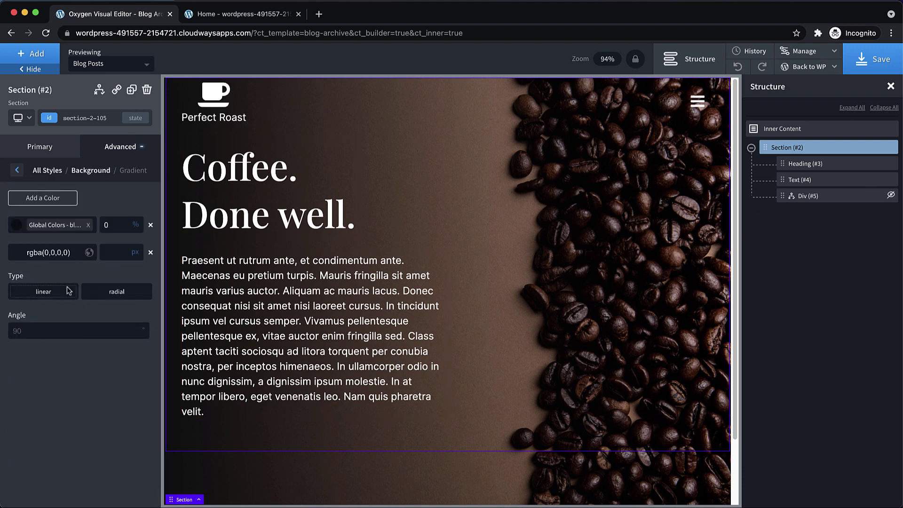
pyautogui.click(15, 227)
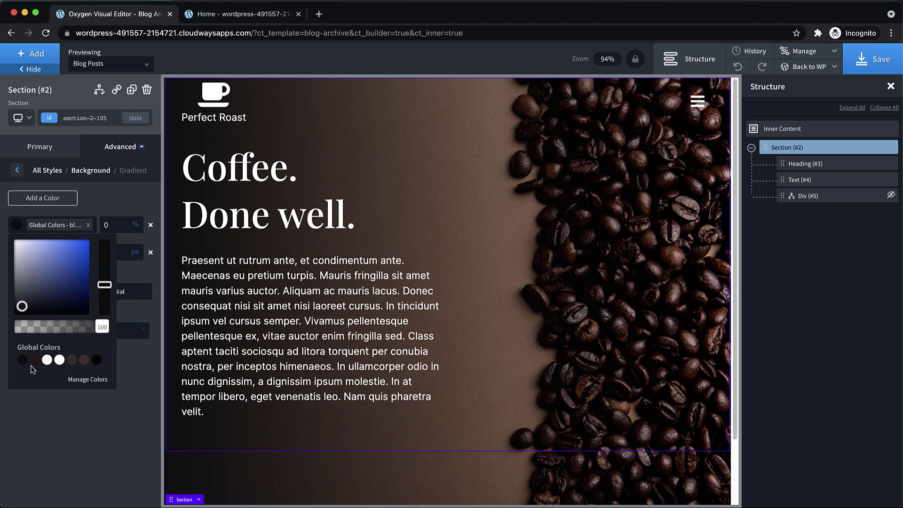
pyautogui.click(34, 359)
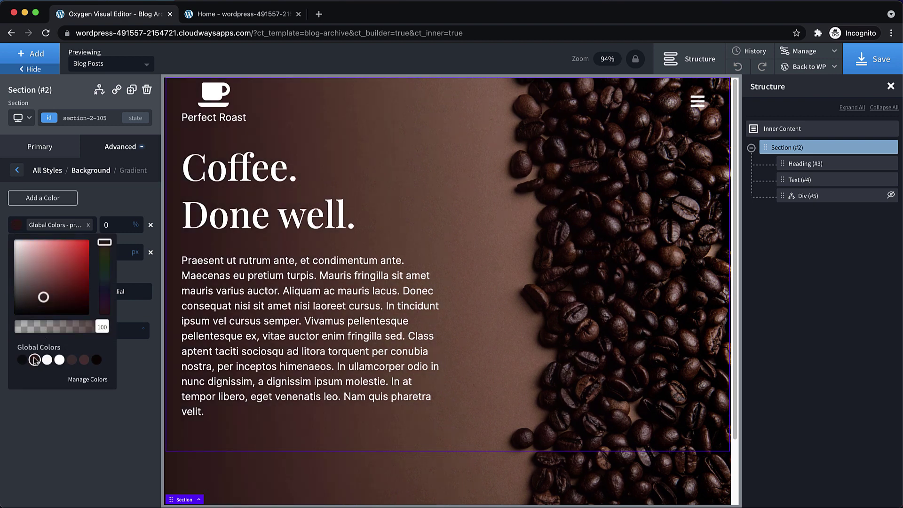
pyautogui.click(89, 433)
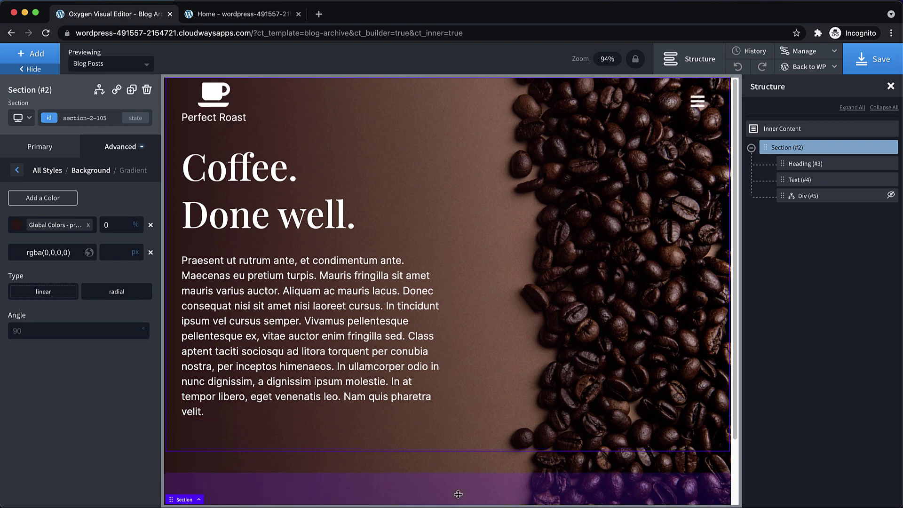
# Replace the hero heading 'Coffee. Done well.' with 'Our Posts'.
pyautogui.tripleClick(280, 213)
pyautogui.write('Our Posts')
pyautogui.tripleClick(302, 293)
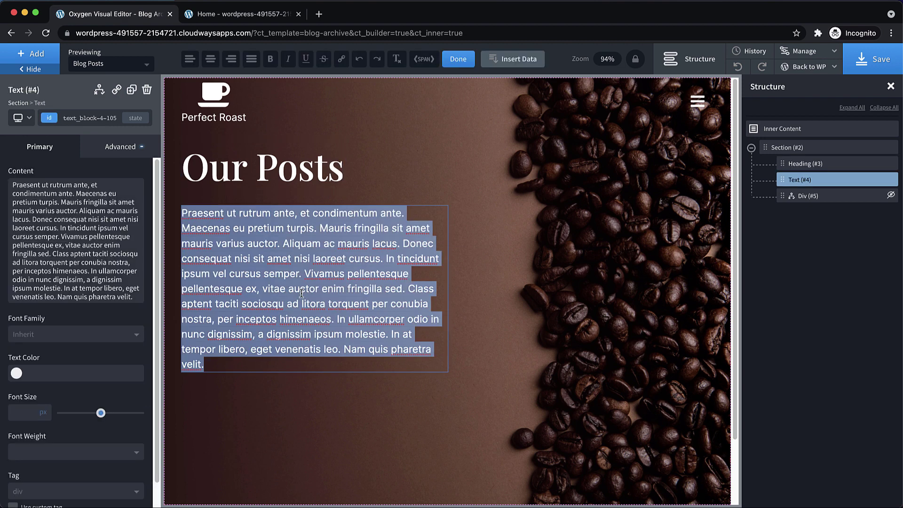
pyautogui.click(572, 304)
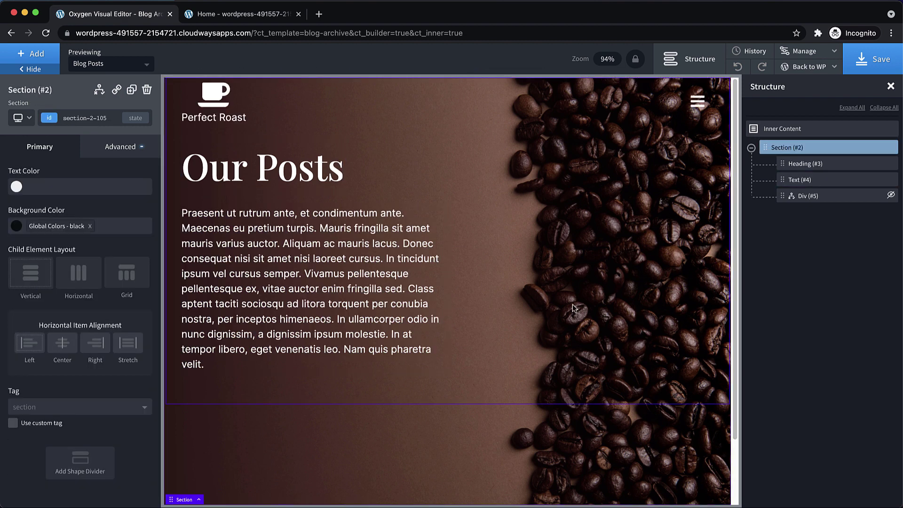
pyautogui.scroll(-2, 572, 304)
pyautogui.scroll(2, 572, 304)
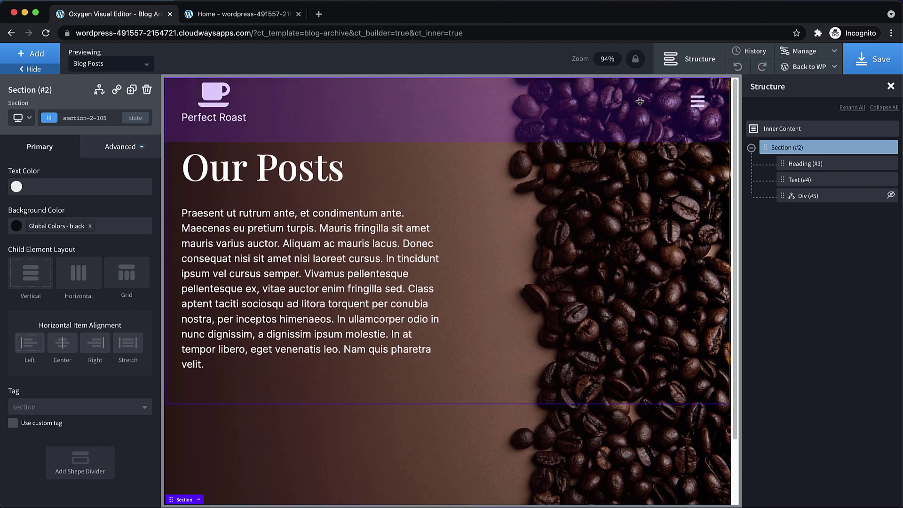
pyautogui.scroll(-3, 619, 109)
pyautogui.scroll(3, 529, 289)
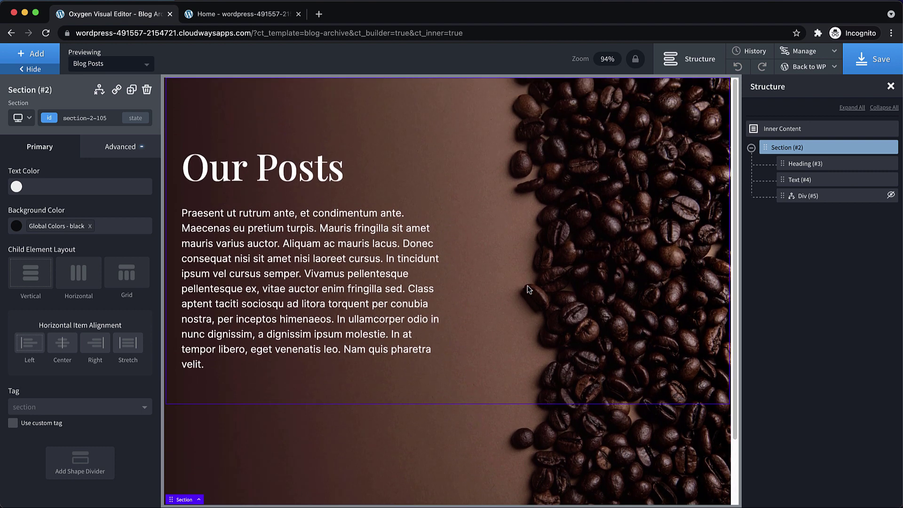
# Add a Section below the hero and give it the almostwhite global background colour.
pyautogui.click(31, 54)
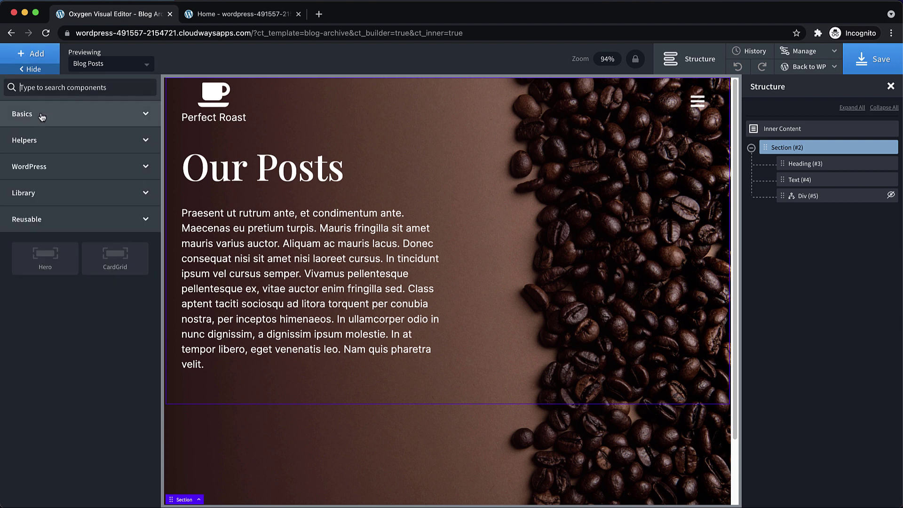
pyautogui.write('sec')
pyautogui.click(45, 121)
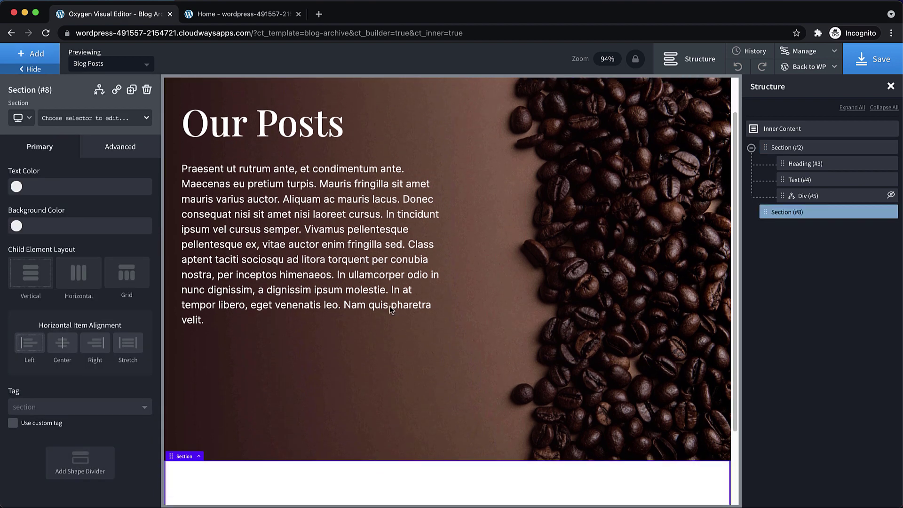
pyautogui.scroll(-2, 419, 322)
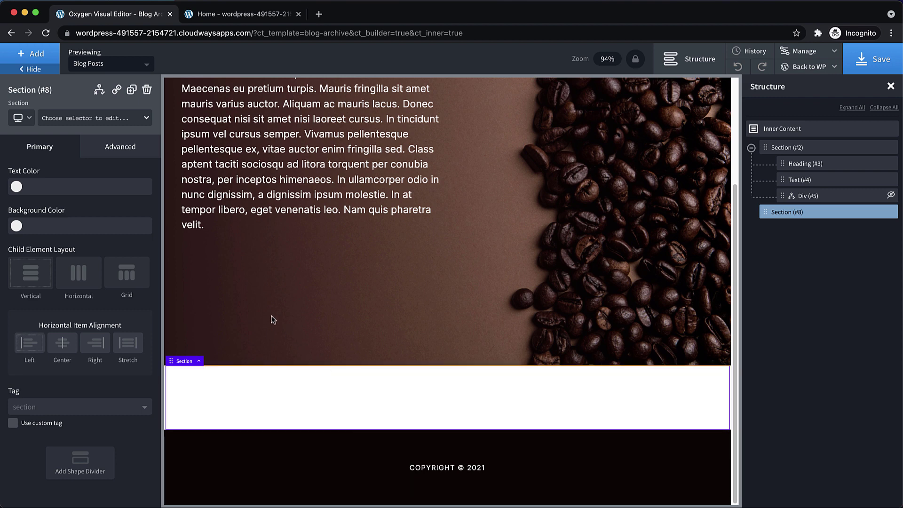
pyautogui.click(17, 226)
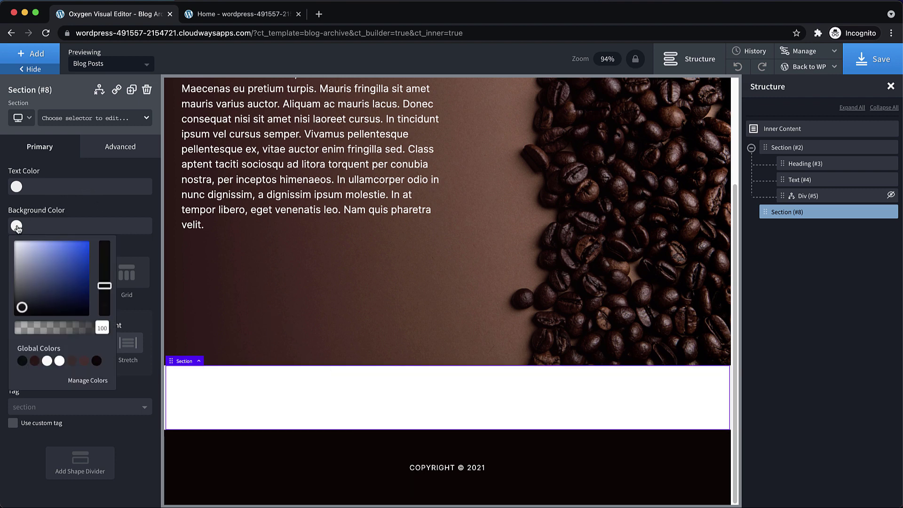
pyautogui.click(47, 361)
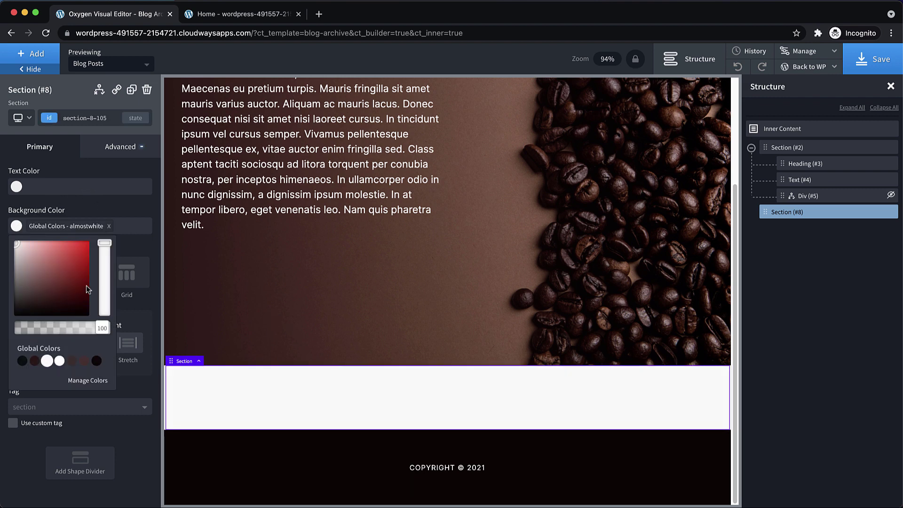
pyautogui.click(137, 256)
pyautogui.click(31, 54)
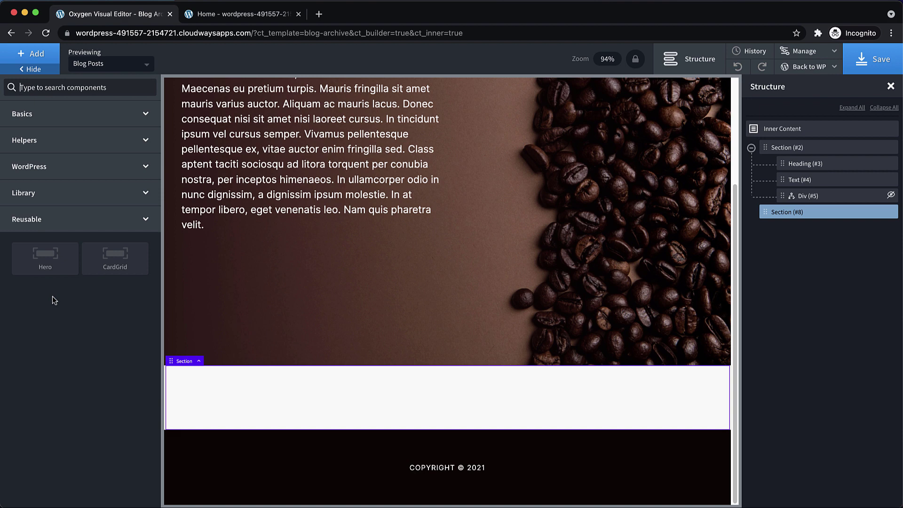
# Add an Easy Posts element to the page below the Hero.
pyautogui.write('easy')
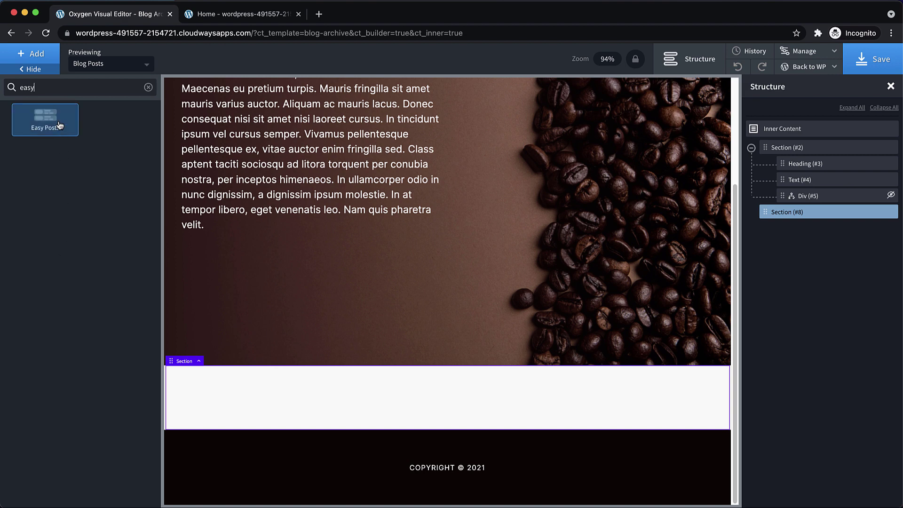
pyautogui.click(60, 122)
pyautogui.scroll(-2, 267, 304)
pyautogui.scroll(-5, 268, 304)
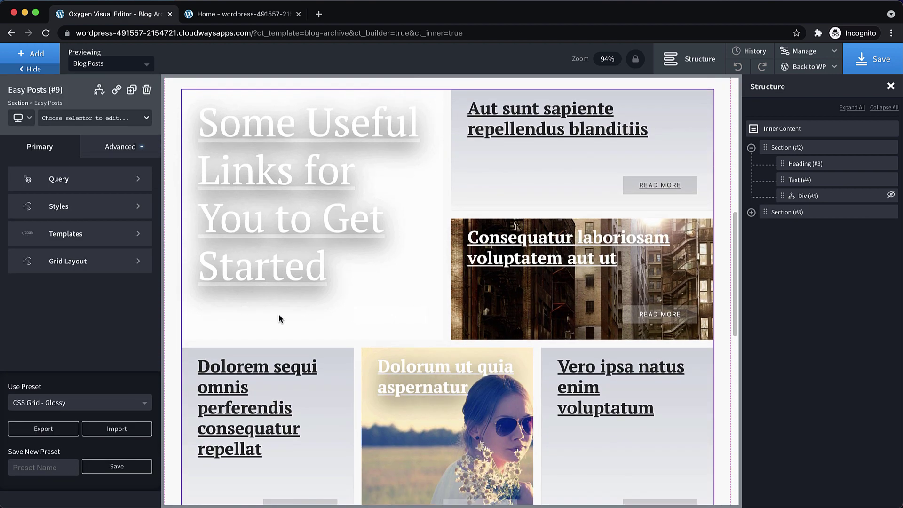
# Try the CSS Grid - Masonry preset, then switch the posts to CSS Grid - Newspaper.
pyautogui.click(70, 406)
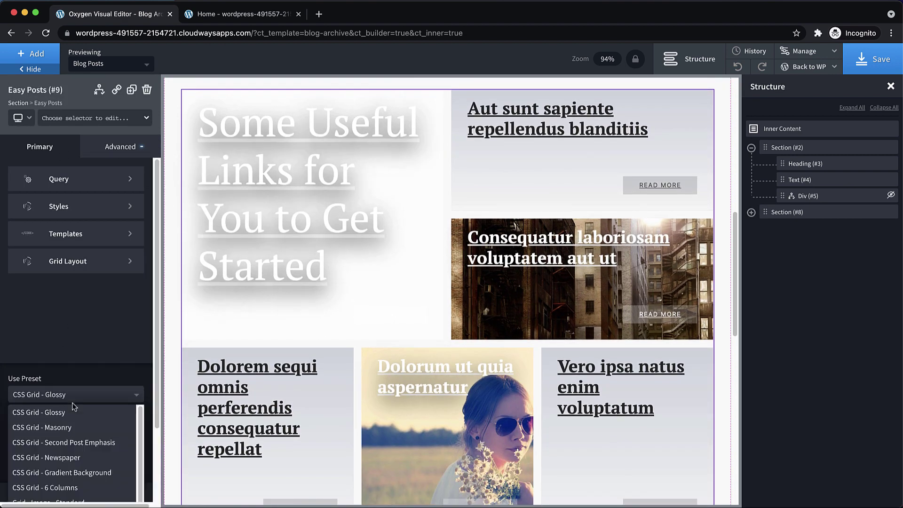
pyautogui.scroll(-2, 85, 382)
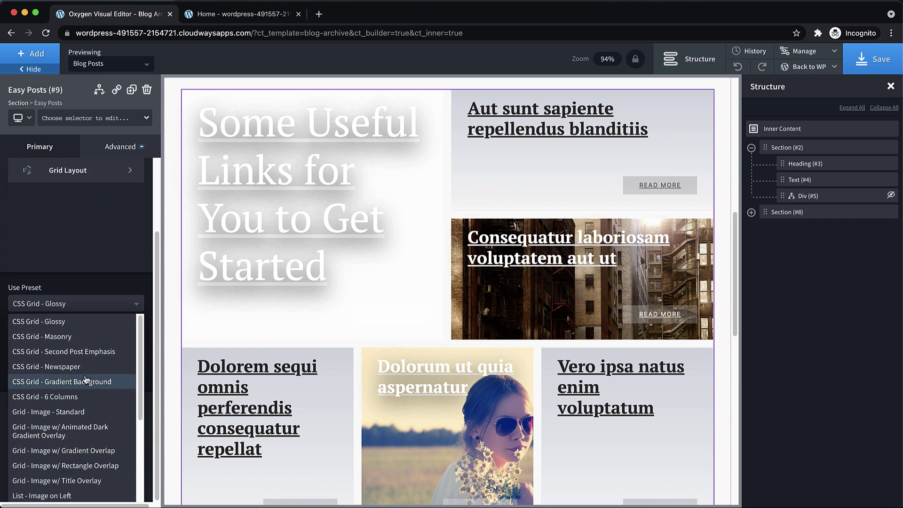
pyautogui.click(89, 338)
pyautogui.scroll(2, 376, 304)
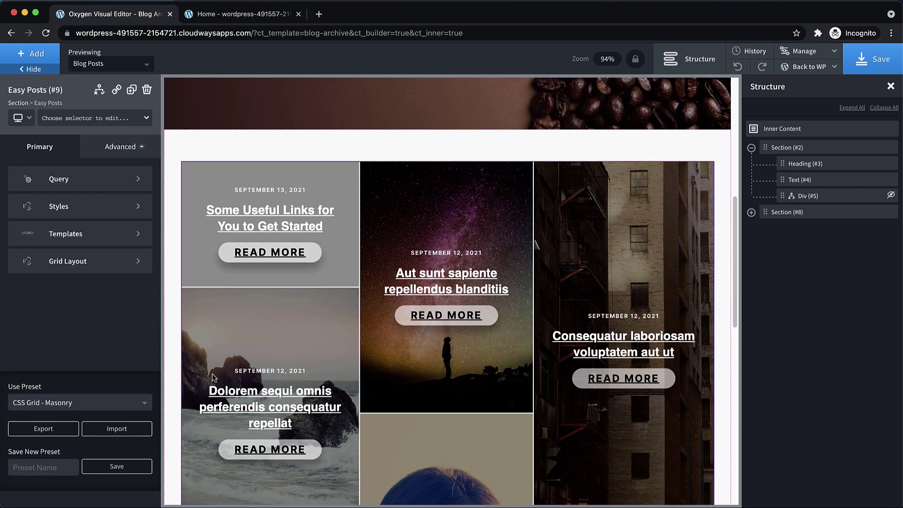
pyautogui.click(142, 406)
pyautogui.scroll(-2, 98, 401)
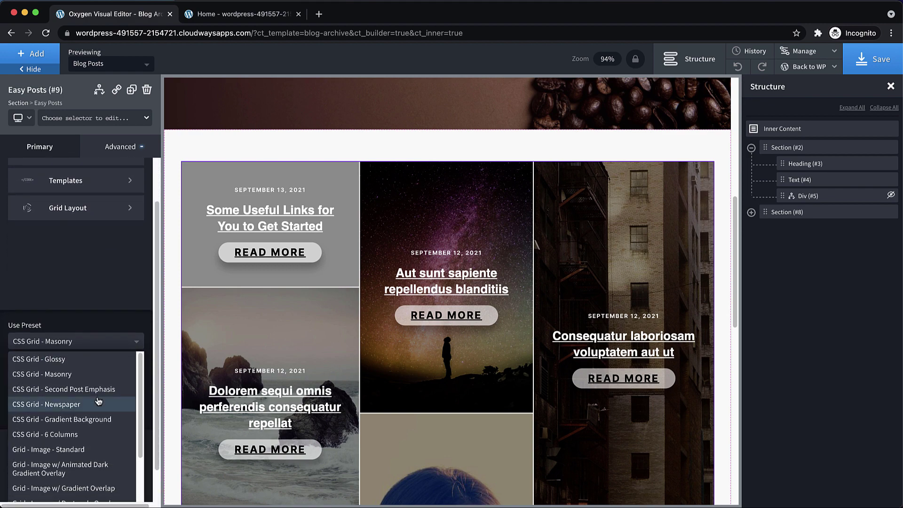
pyautogui.click(80, 409)
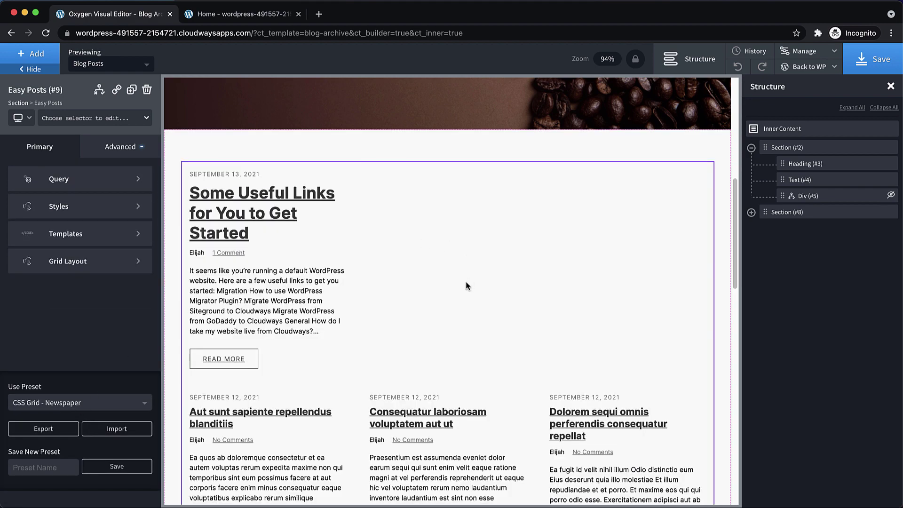
pyautogui.scroll(-10, 466, 283)
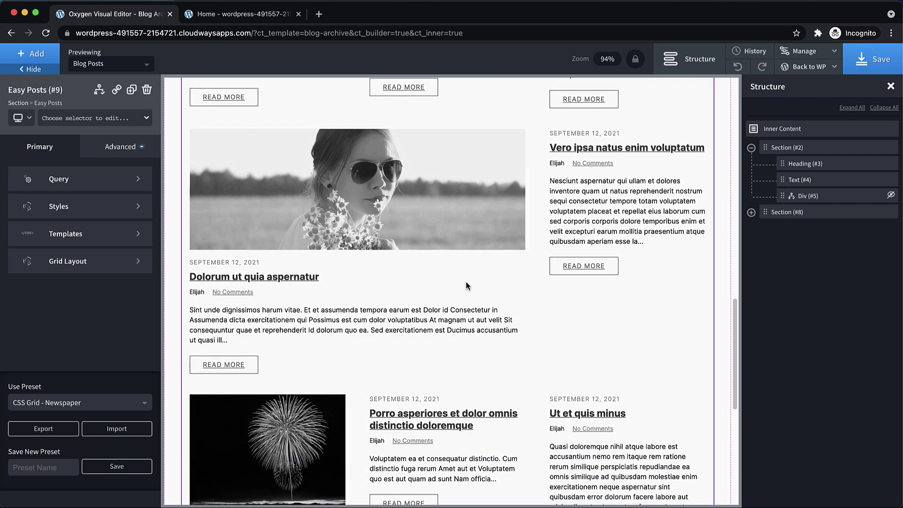
pyautogui.scroll(10, 466, 286)
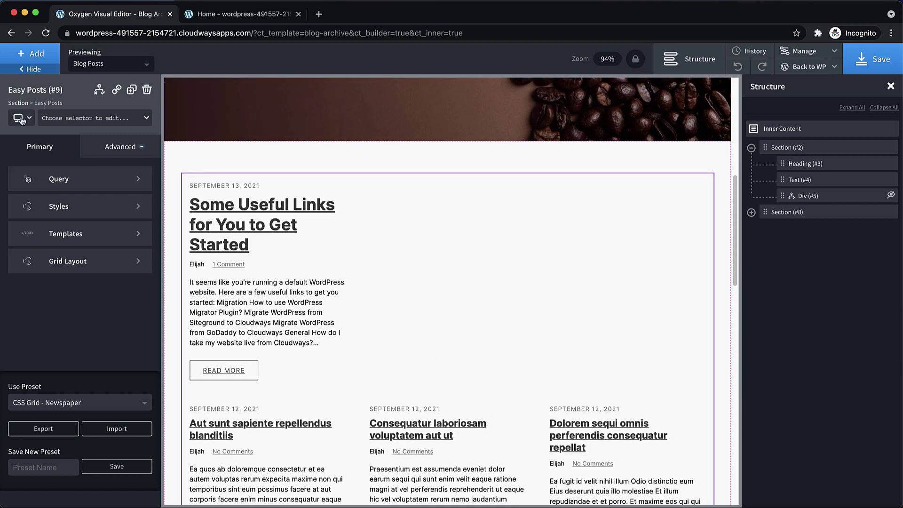
pyautogui.click(20, 119)
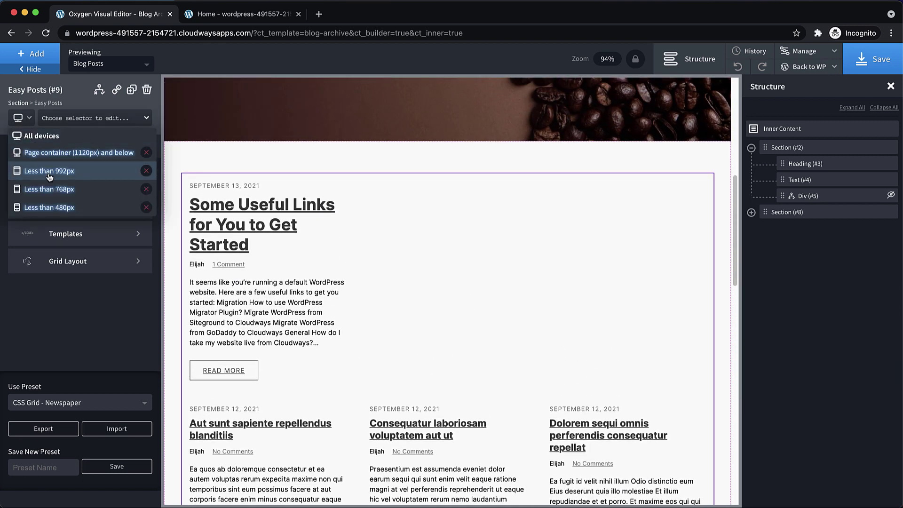
pyautogui.click(50, 172)
pyautogui.scroll(-6, 428, 194)
pyautogui.click(28, 119)
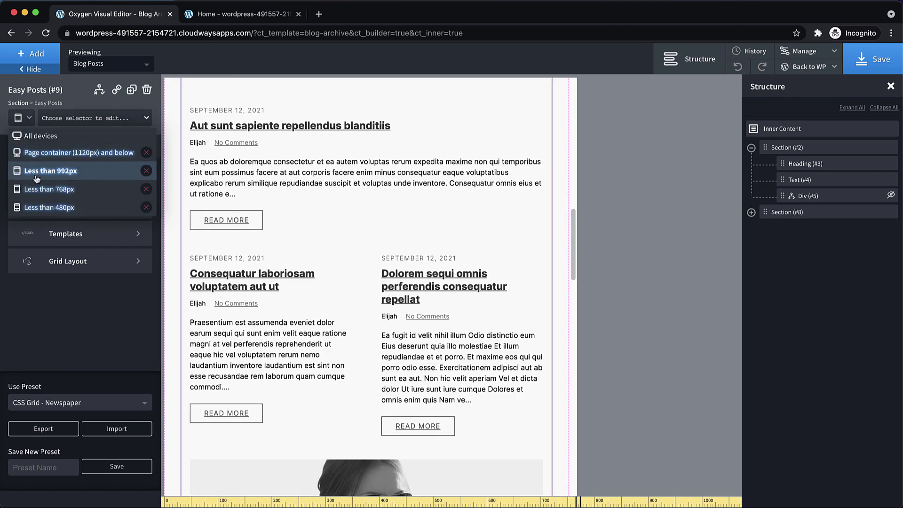
pyautogui.click(41, 205)
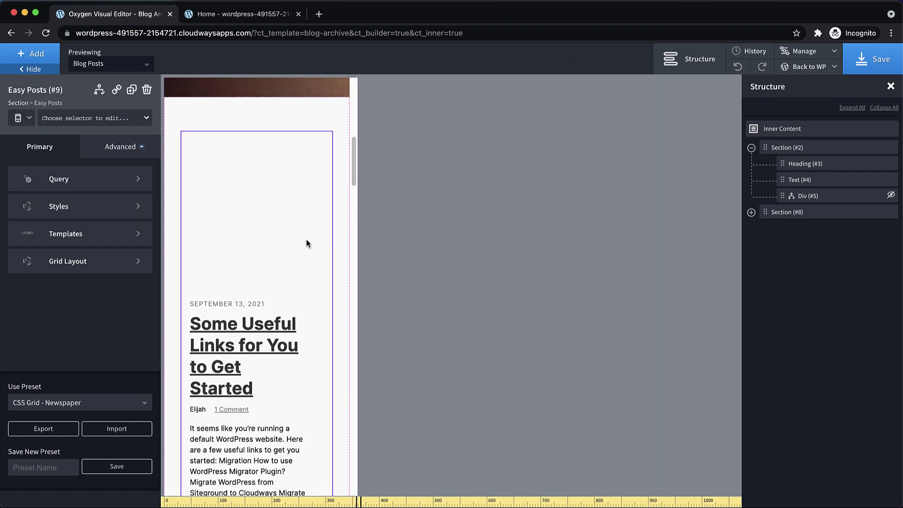
pyautogui.scroll(-12, 307, 239)
pyautogui.scroll(15, 306, 239)
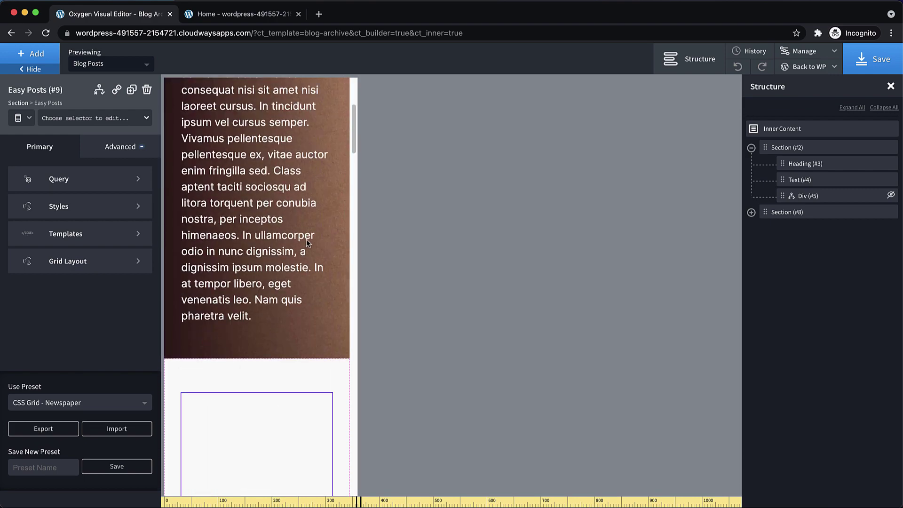
pyautogui.click(19, 118)
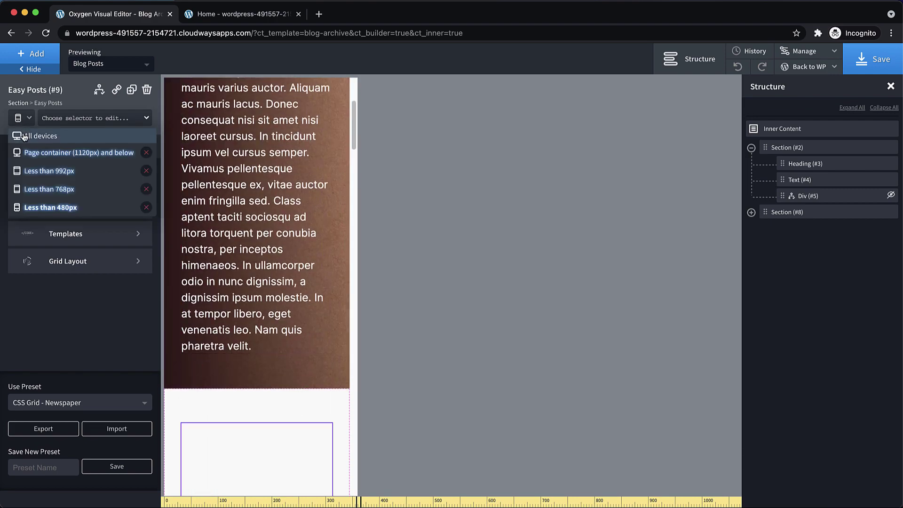
pyautogui.click(33, 135)
pyautogui.scroll(-5, 611, 250)
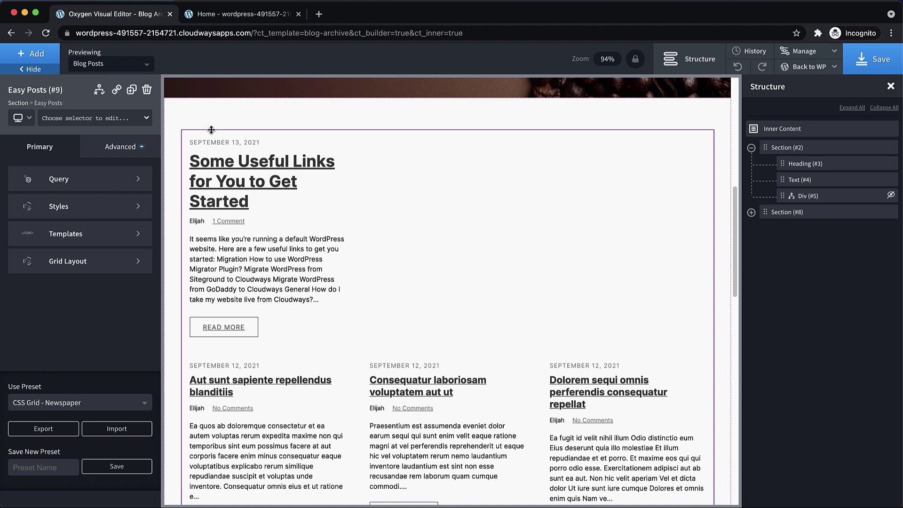
# Delete Easy Posts #9 and insert an editable CardGrid reusable part into Section #8.
pyautogui.click(147, 91)
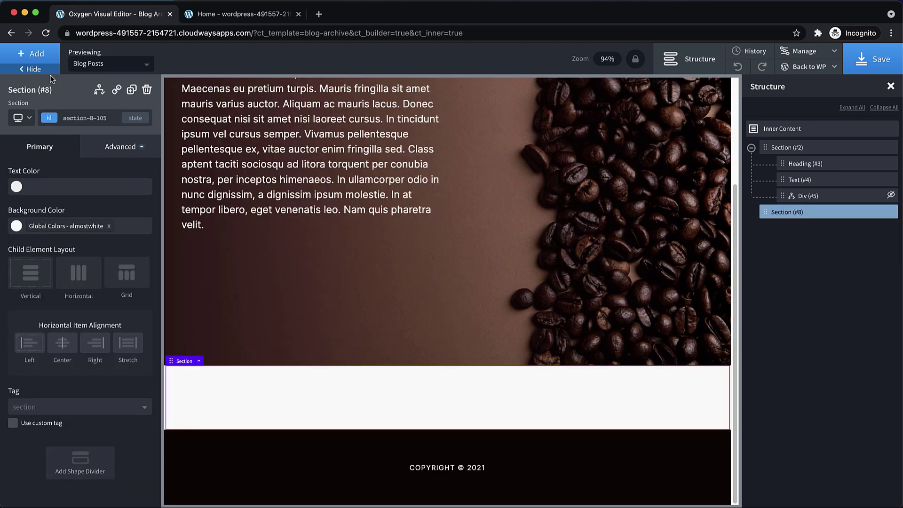
pyautogui.click(35, 55)
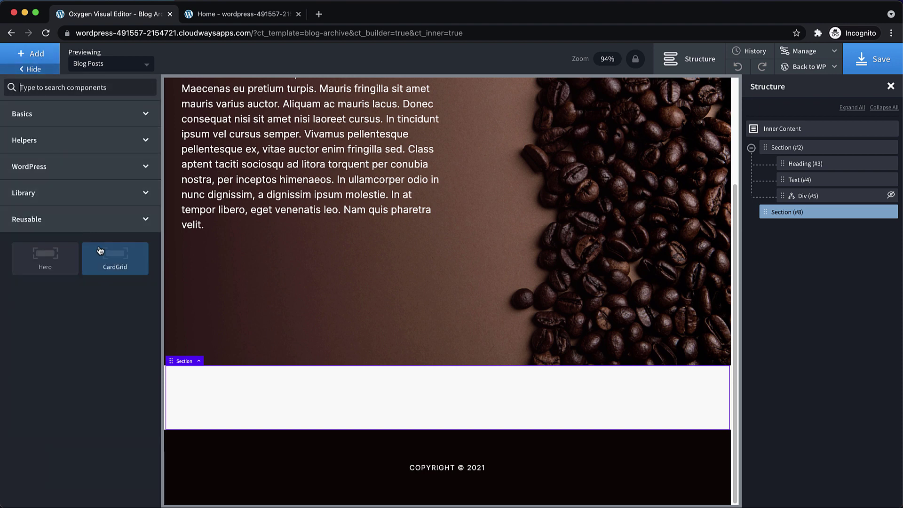
pyautogui.moveTo(104, 256)
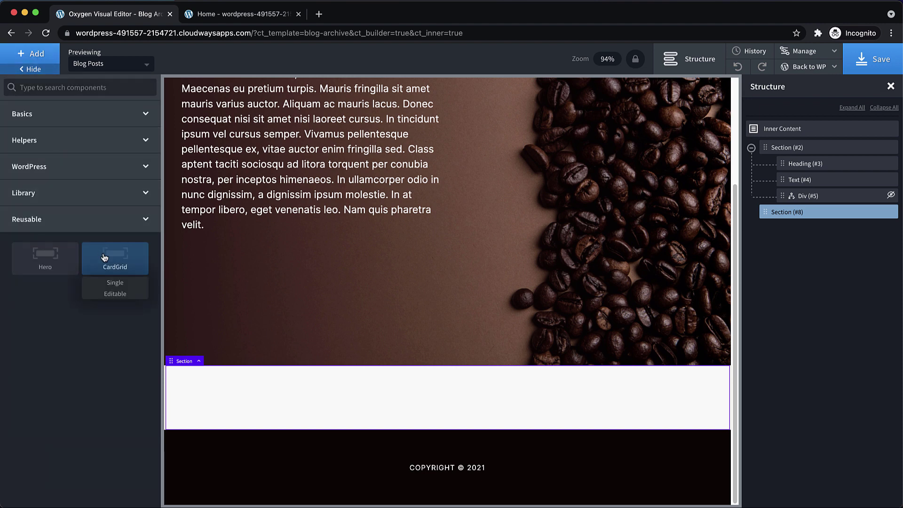
pyautogui.click(115, 294)
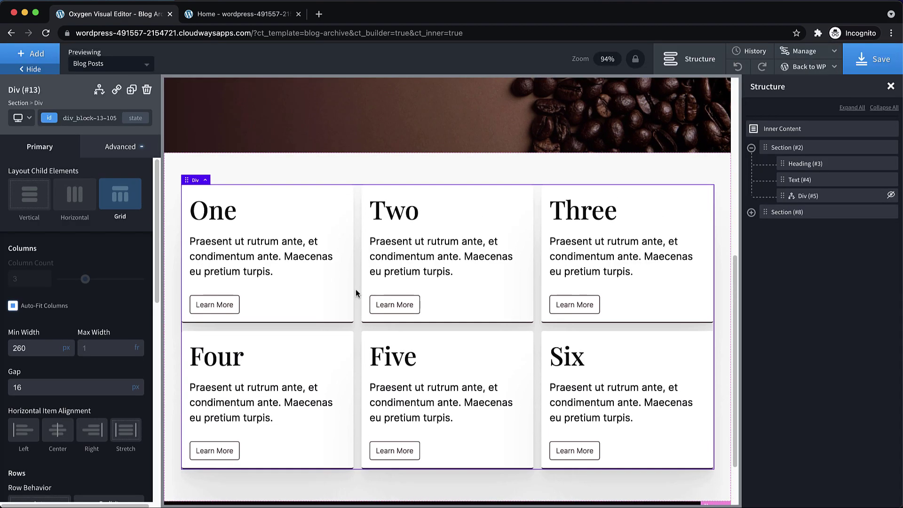
pyautogui.click(269, 429)
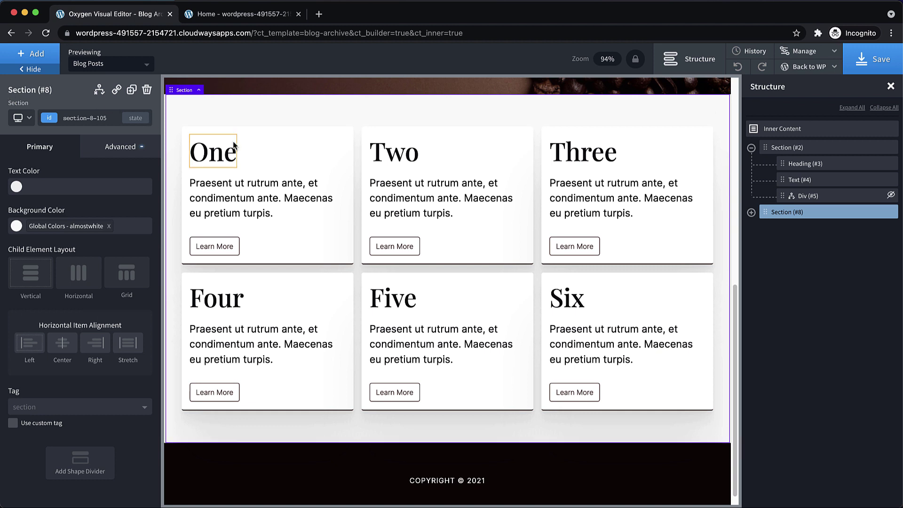
# Insert a Repeater into the section below the six cards.
pyautogui.click(33, 61)
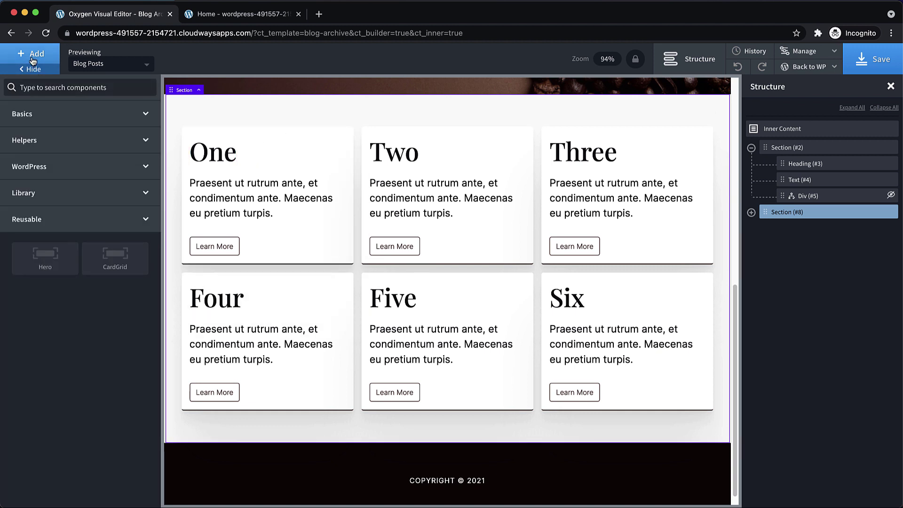
pyautogui.write('repeat')
pyautogui.click(45, 120)
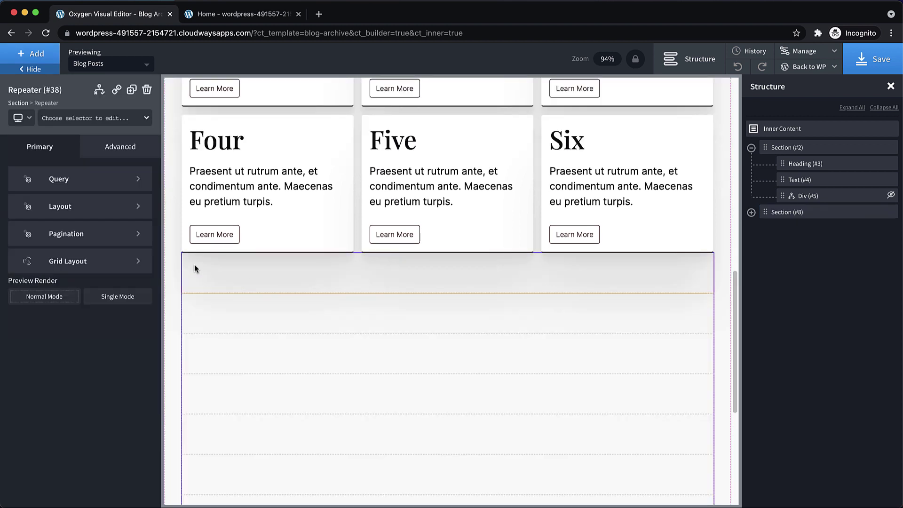
pyautogui.click(70, 177)
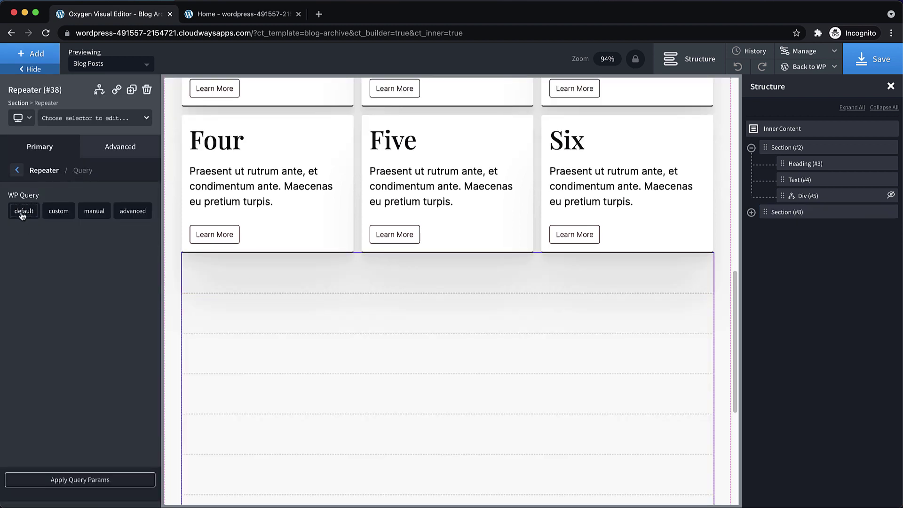
pyautogui.click(18, 170)
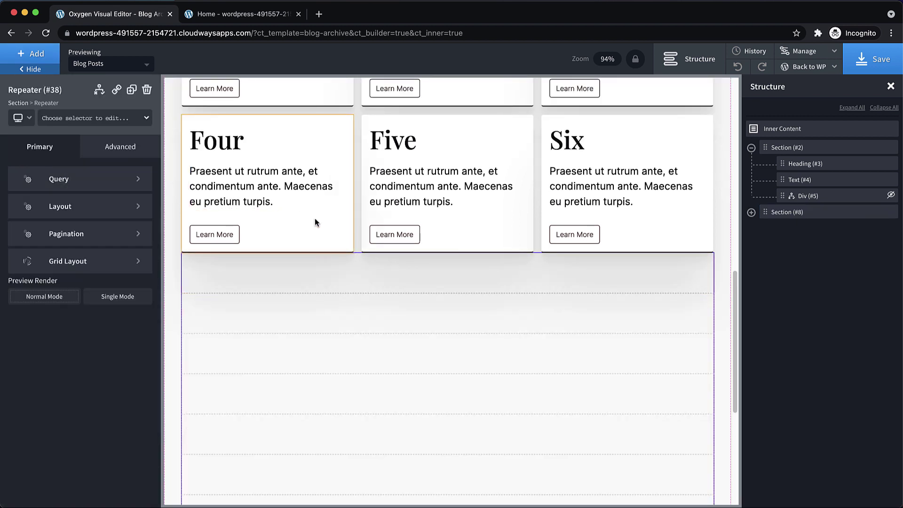
# Give the Repeater's Div #39 the card and shadow classes used by the Four card.
pyautogui.click(349, 150)
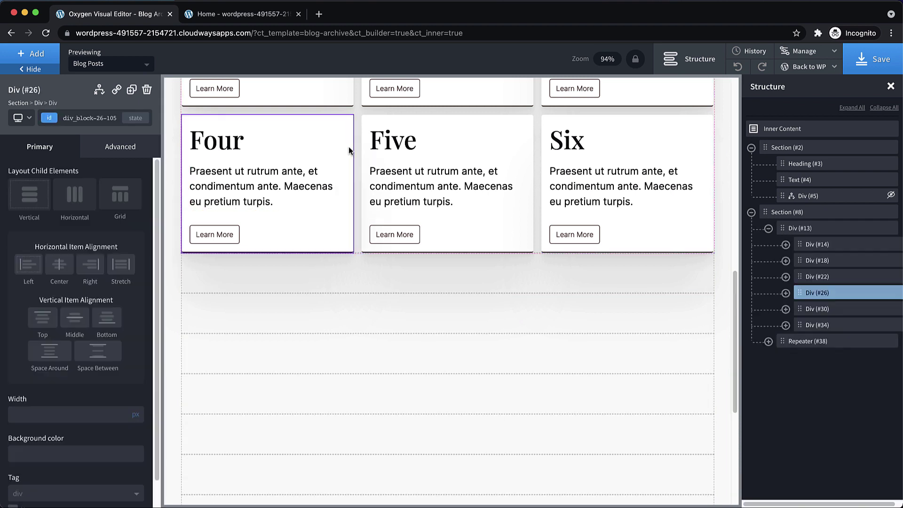
pyautogui.click(108, 118)
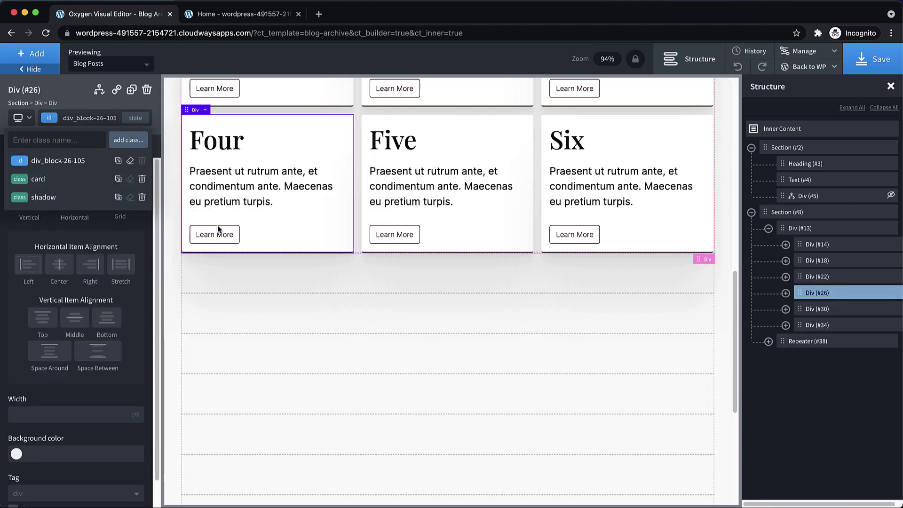
pyautogui.click(286, 282)
pyautogui.click(85, 118)
pyautogui.write('card')
pyautogui.click(41, 177)
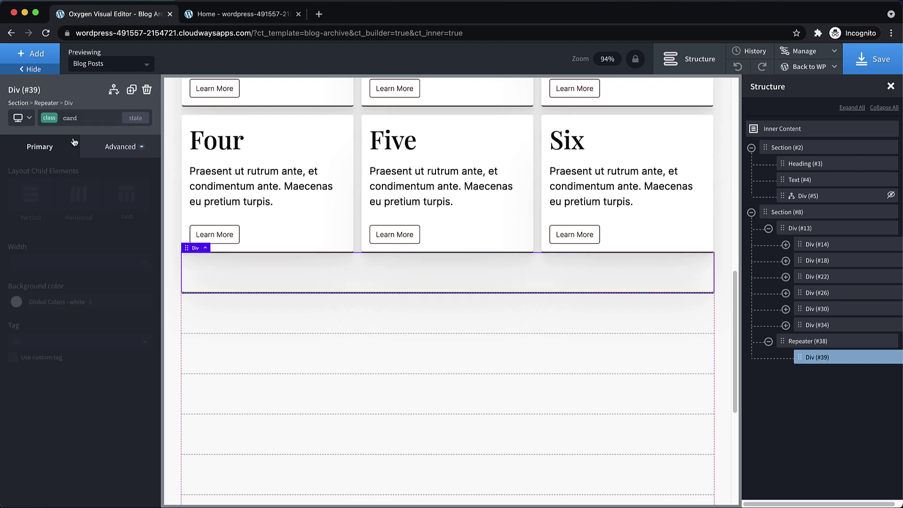
pyautogui.click(84, 118)
pyautogui.write('shadow')
pyautogui.press('Return')
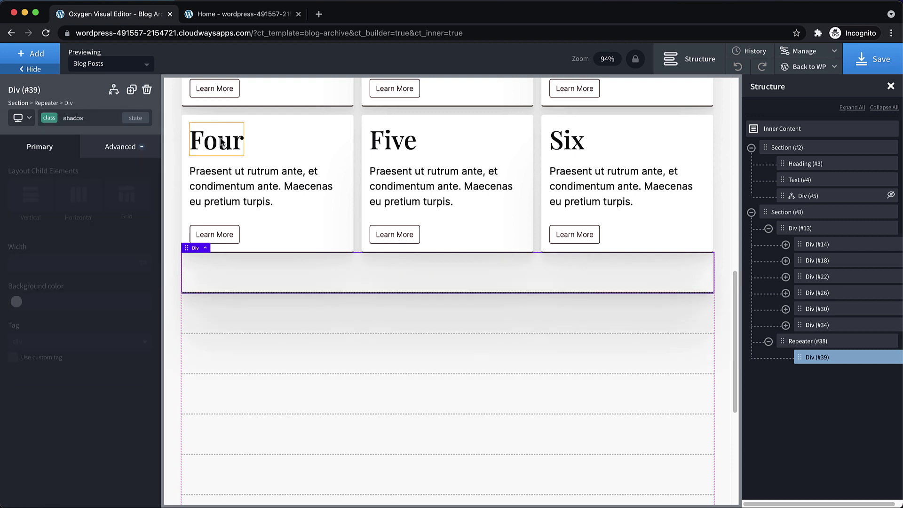
# Add an h2 Heading inside the Repeater's div.
pyautogui.click(231, 151)
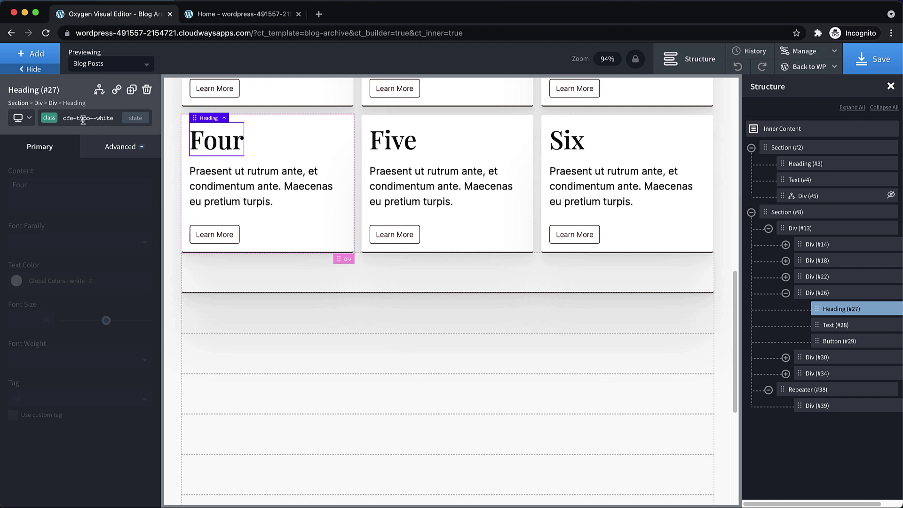
pyautogui.click(248, 274)
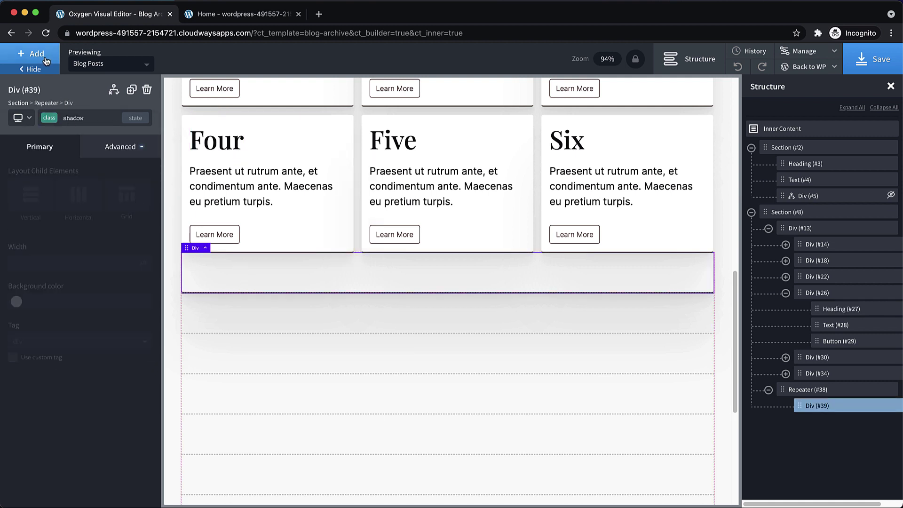
pyautogui.click(30, 53)
pyautogui.write('heading')
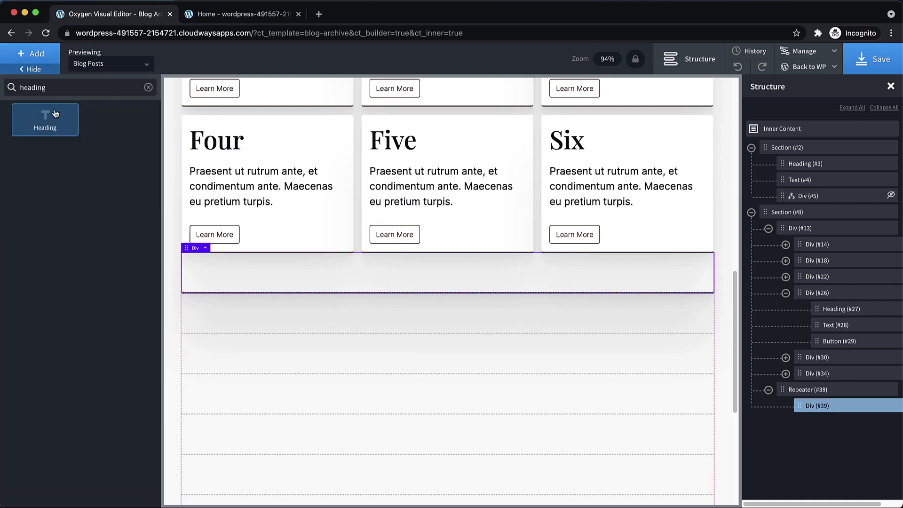
pyautogui.click(45, 120)
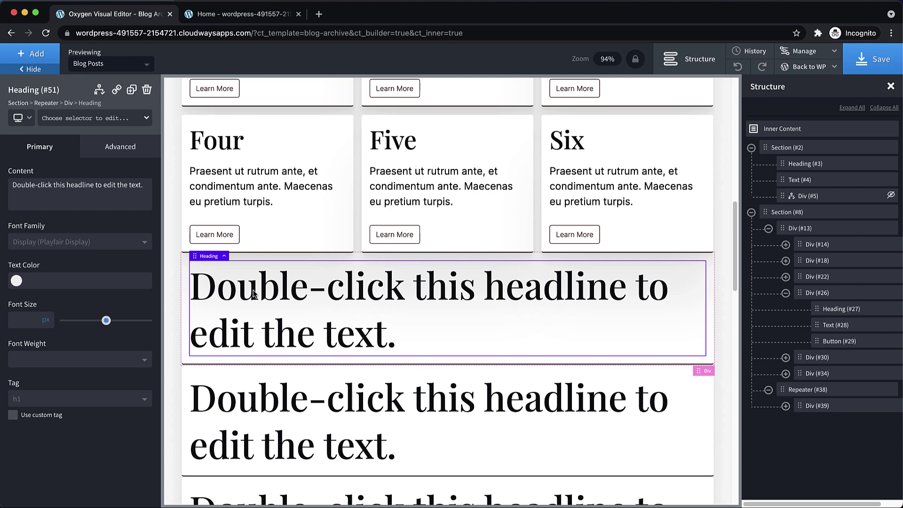
pyautogui.click(116, 404)
pyautogui.click(63, 430)
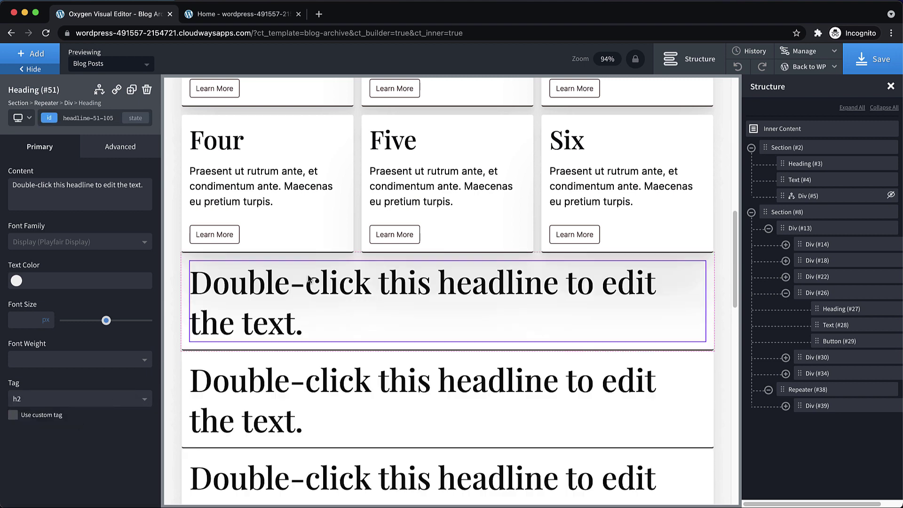
# Replace the heading's text with the dynamic Post Title.
pyautogui.doubleClick(309, 278)
pyautogui.hotkey('ctrl', 'a')
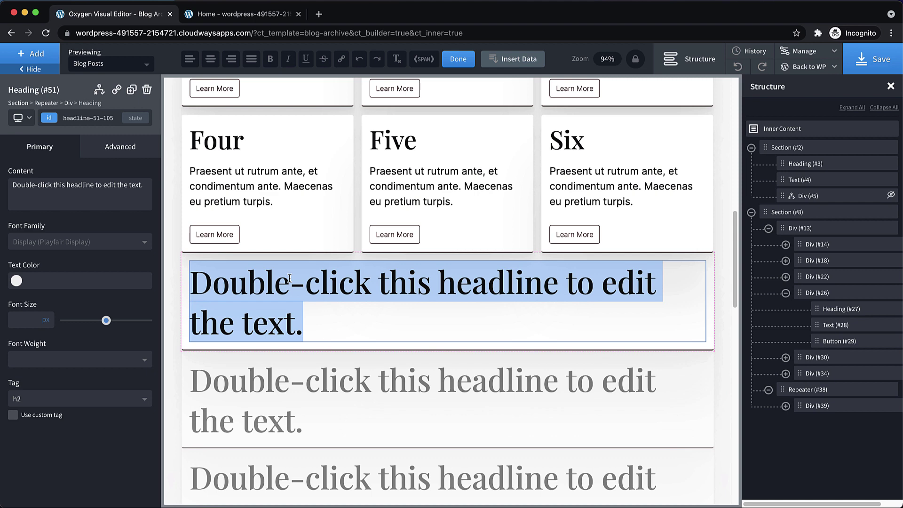
pyautogui.click(510, 58)
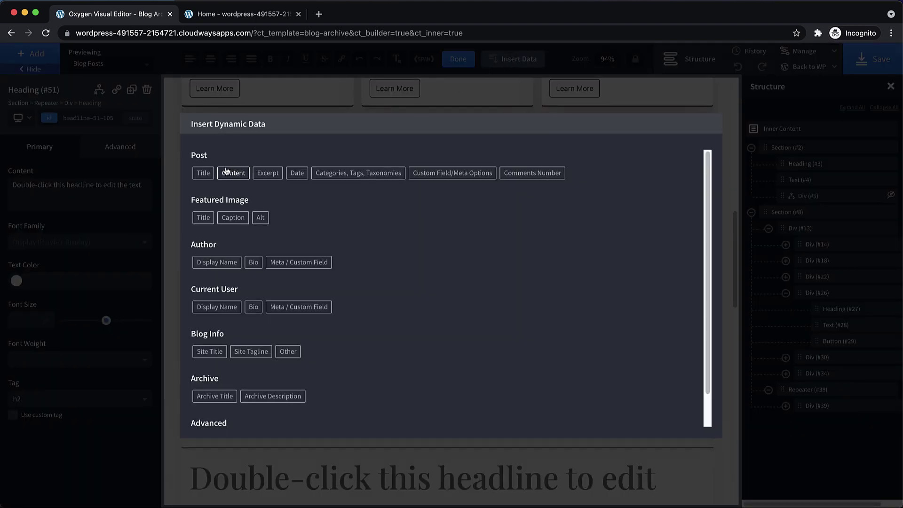
pyautogui.click(205, 173)
pyautogui.click(219, 286)
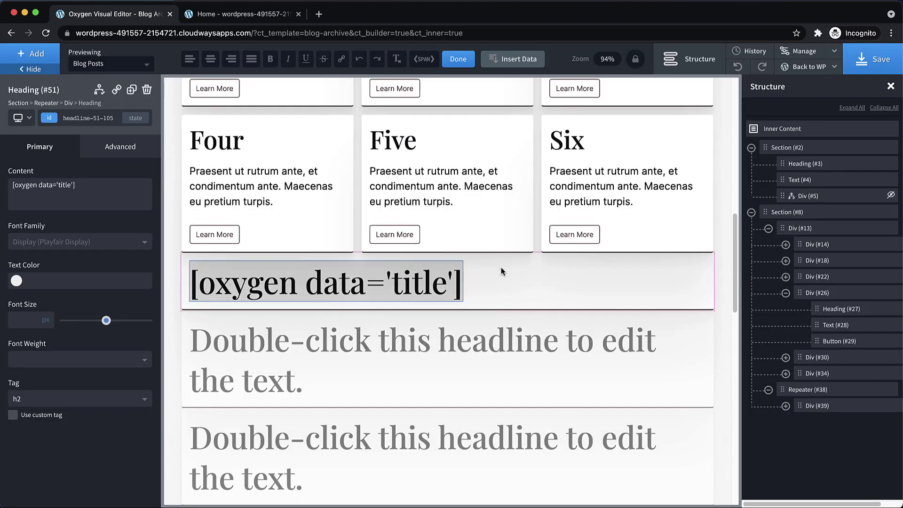
pyautogui.click(535, 268)
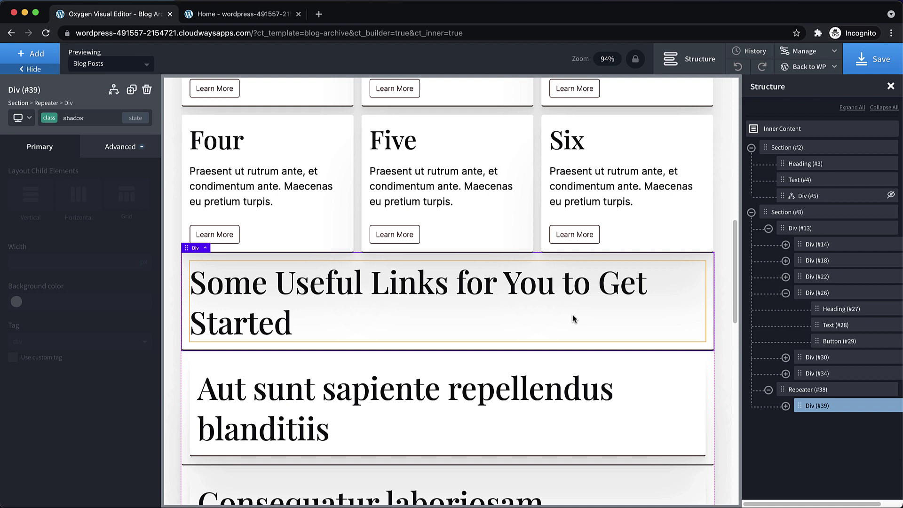
# Drag Repeater #38 above the card grid Div #13 in Section #8.
pyautogui.click(723, 218)
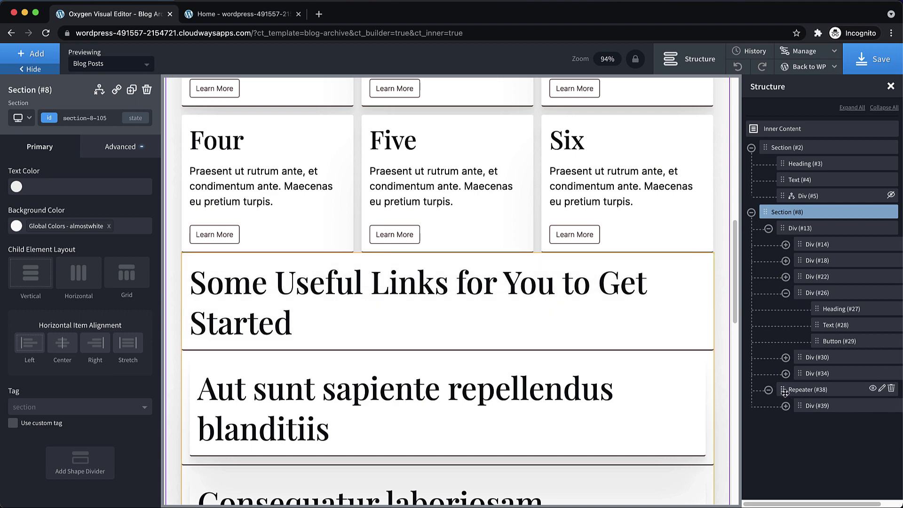
pyautogui.moveTo(786, 396); pyautogui.dragTo(797, 230)
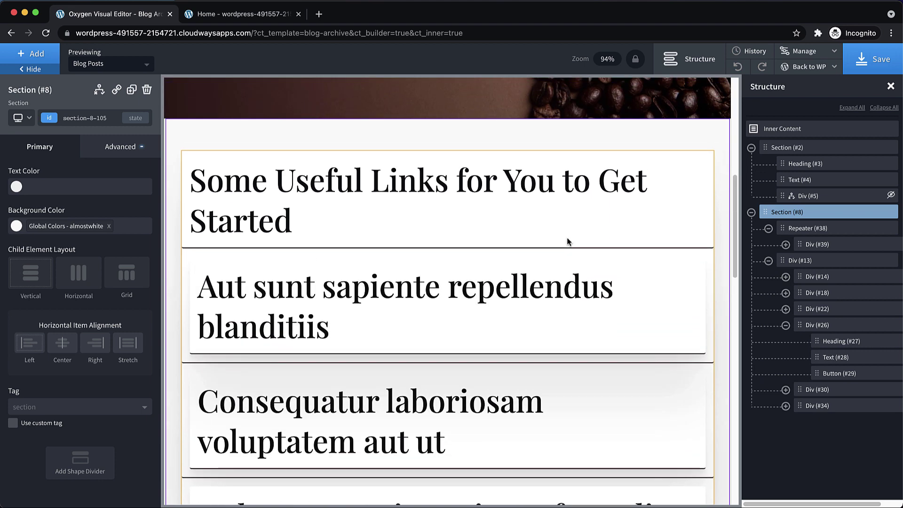
pyautogui.scroll(-15, 568, 242)
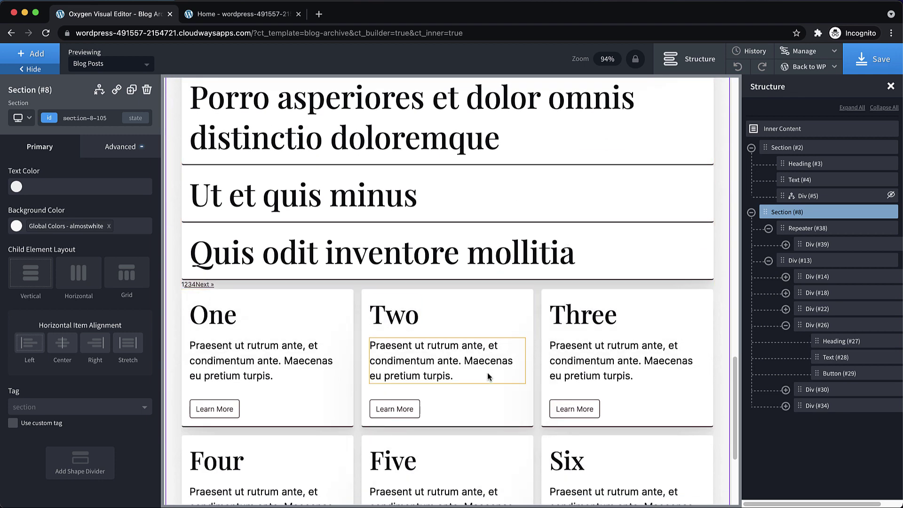
pyautogui.scroll(10, 369, 369)
pyautogui.scroll(3, 368, 370)
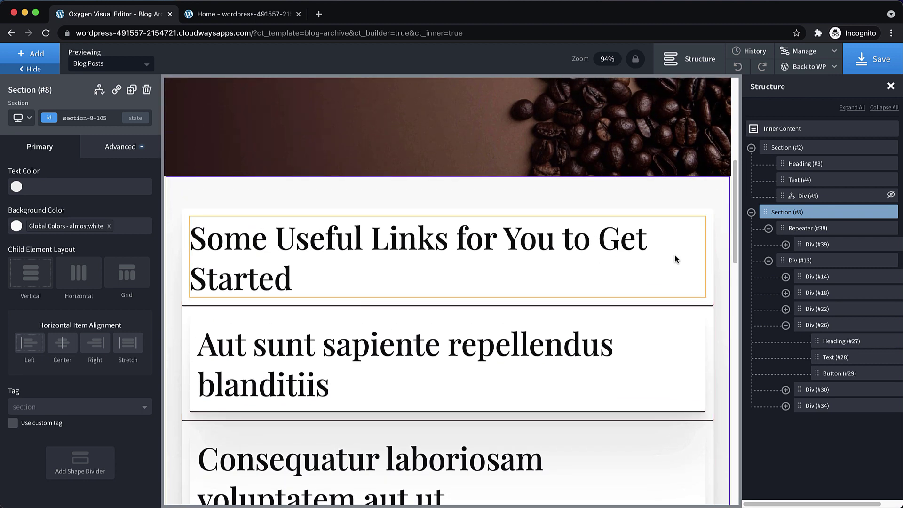
# Add a Text block under the post title starting with 'Posted'.
pyautogui.click(300, 266)
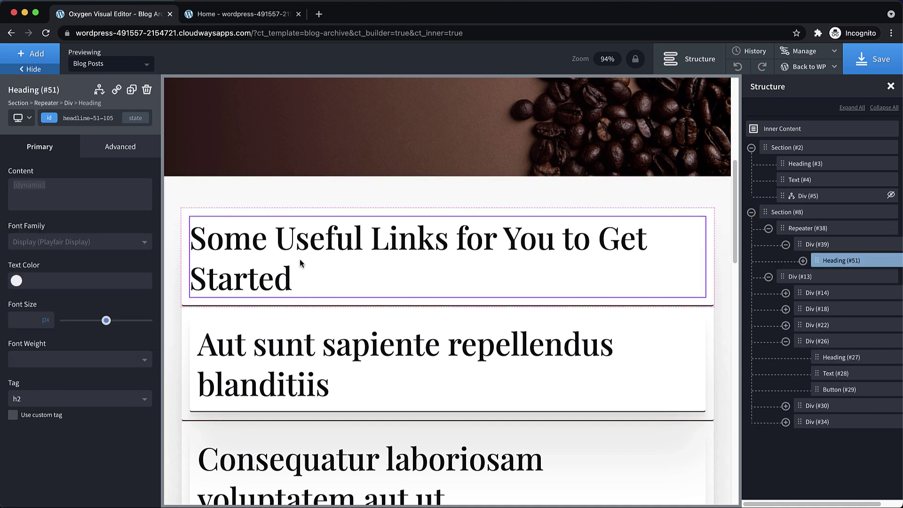
pyautogui.click(31, 54)
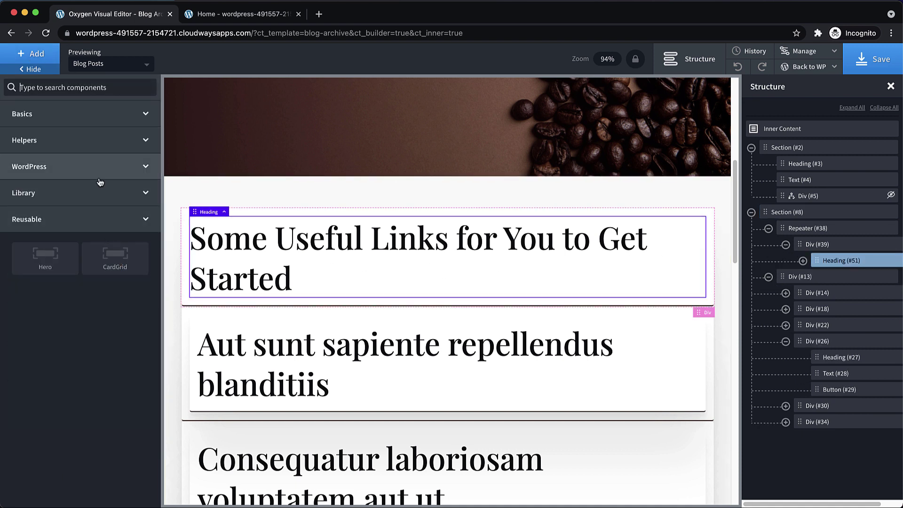
pyautogui.write('text')
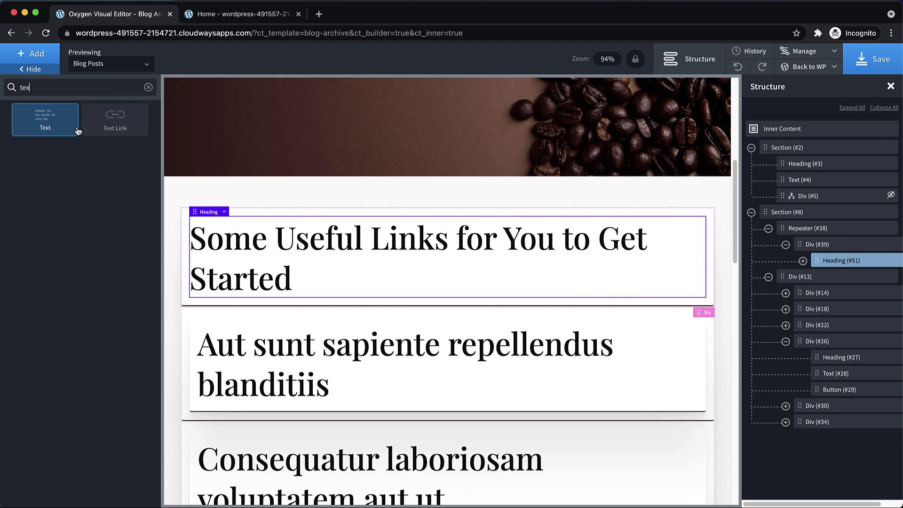
pyautogui.click(59, 126)
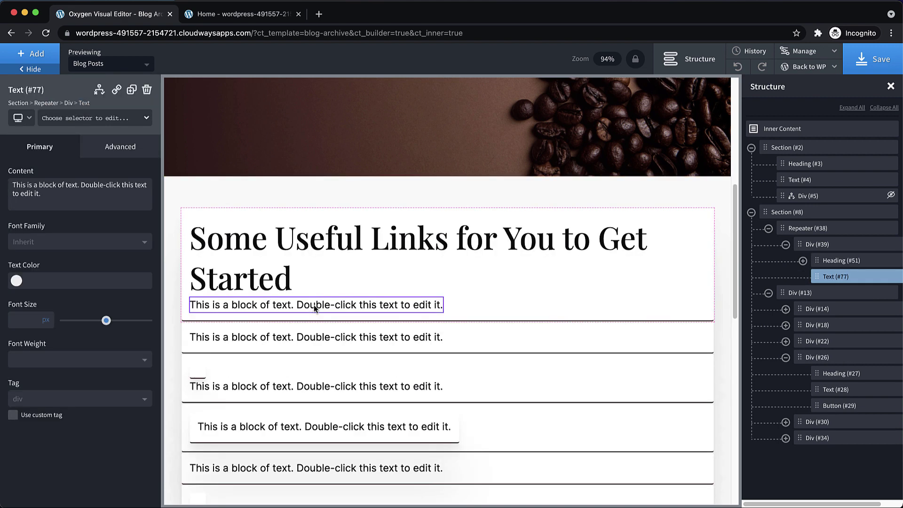
pyautogui.doubleClick(292, 304)
pyautogui.write('Posted by')
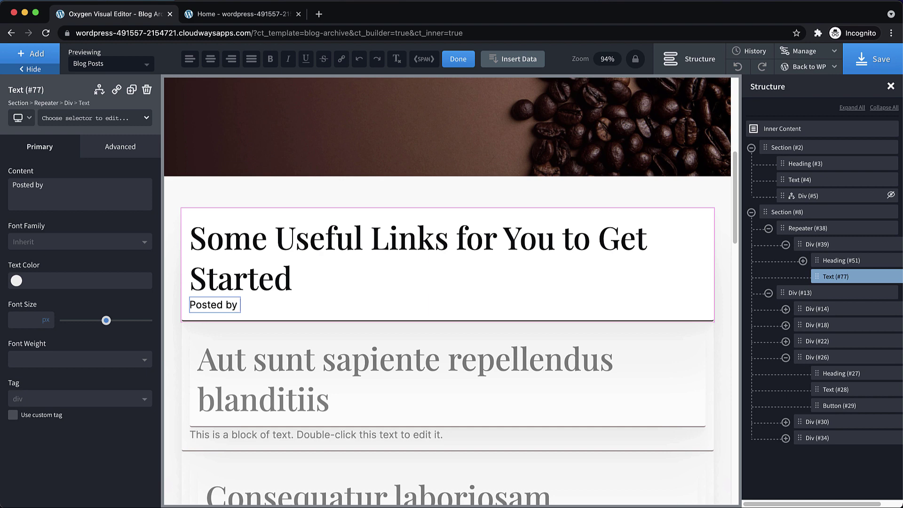
# Insert the author display name and post date as dynamic data into the byline.
pyautogui.click(517, 58)
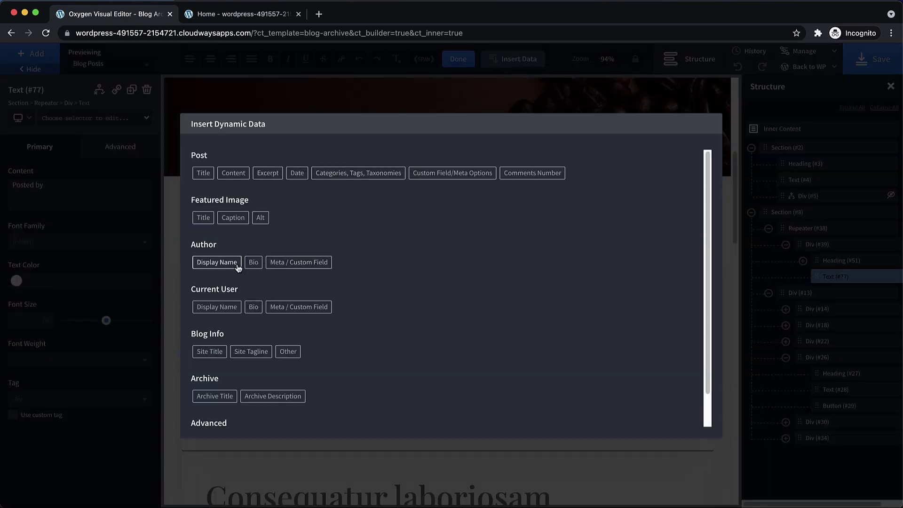
pyautogui.click(217, 262)
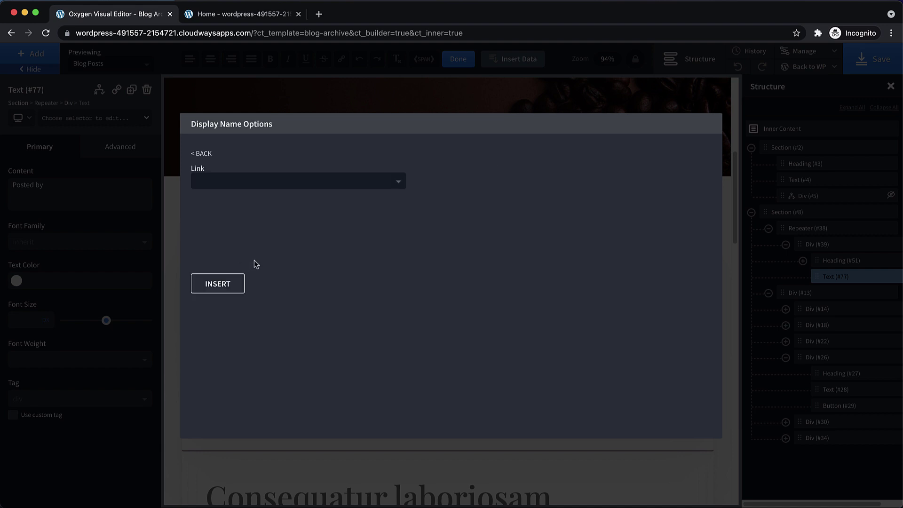
pyautogui.click(229, 289)
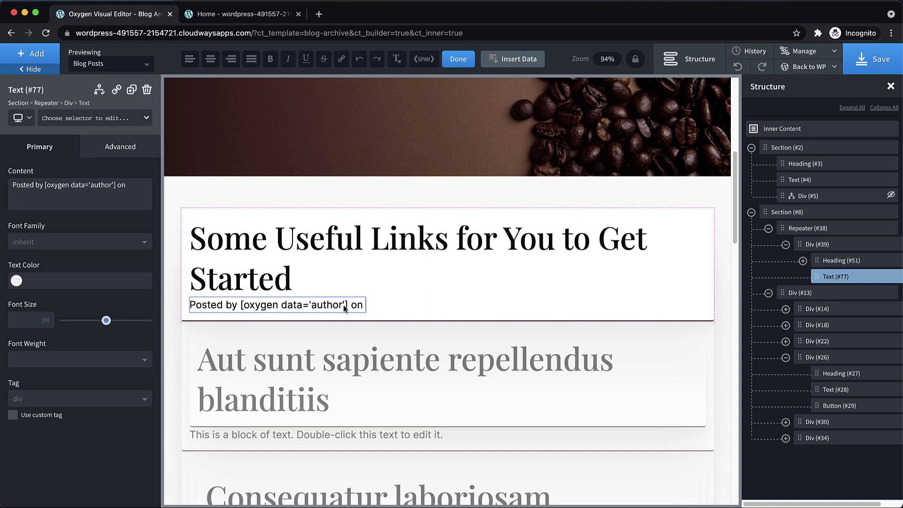
pyautogui.click(519, 59)
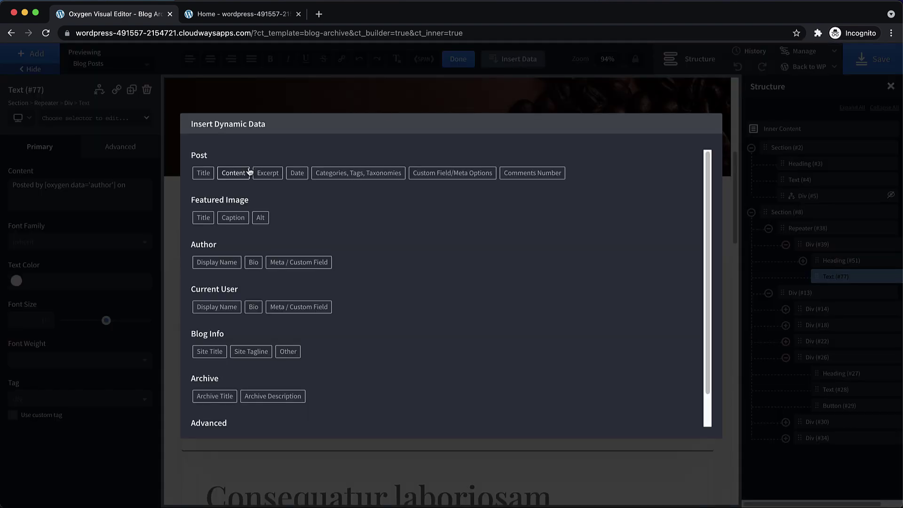
pyautogui.click(295, 173)
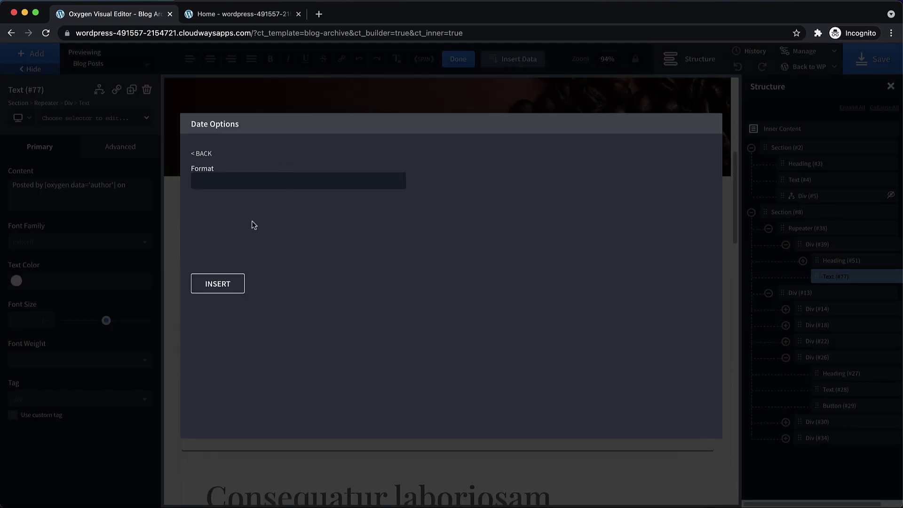
pyautogui.click(224, 289)
pyautogui.click(545, 279)
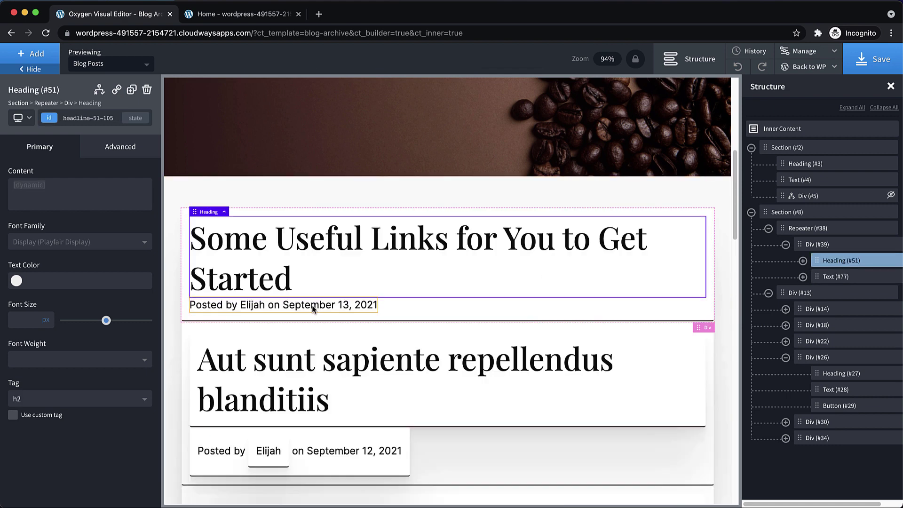
pyautogui.click(313, 308)
# Add a Text block below the byline showing the post excerpt.
pyautogui.click(24, 55)
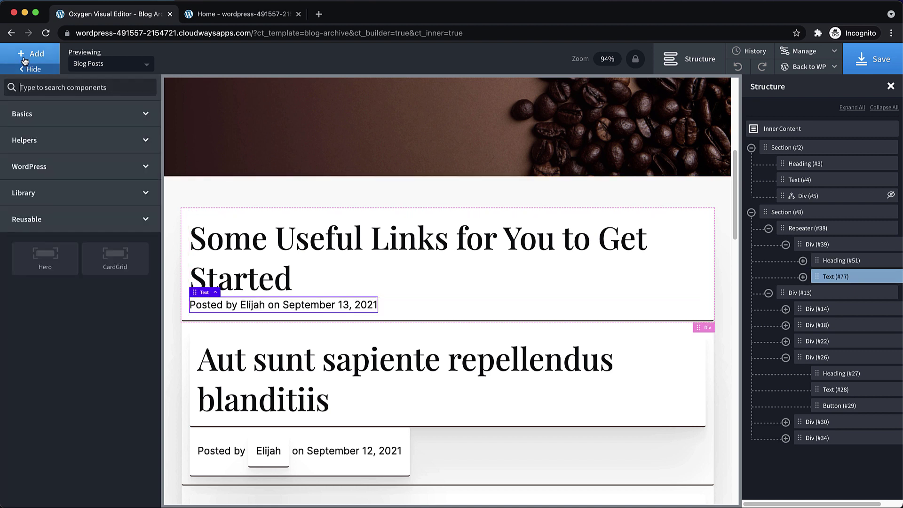
pyautogui.write('text')
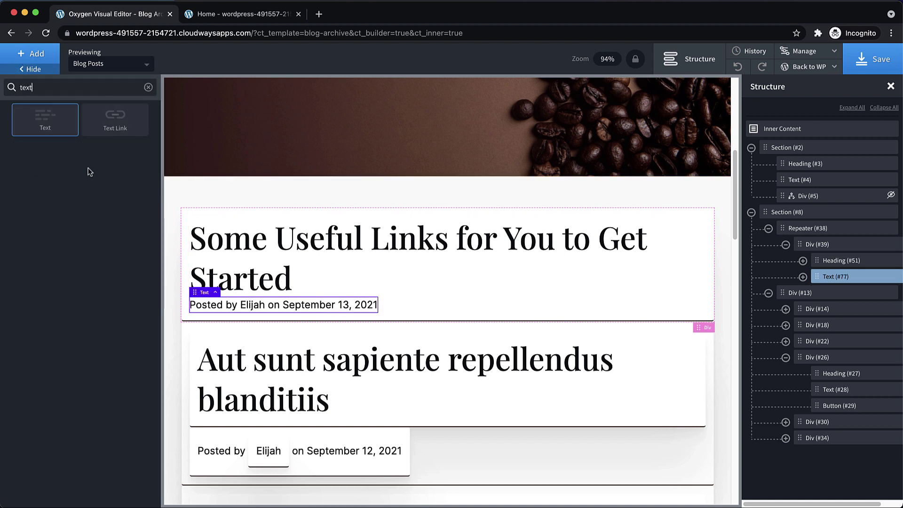
pyautogui.click(45, 119)
pyautogui.click(513, 59)
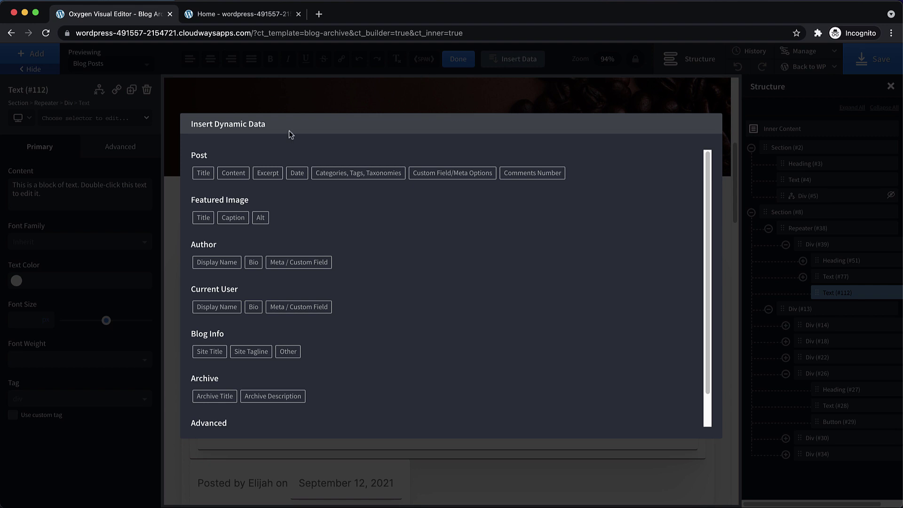
pyautogui.click(267, 174)
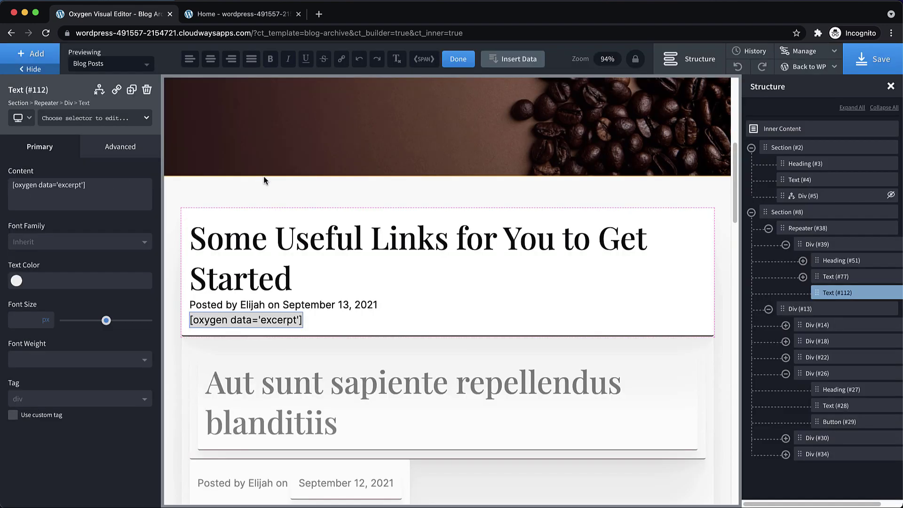
pyautogui.click(455, 288)
# Give the title small bottom spacing and the byline medium bottom spacing.
pyautogui.click(88, 119)
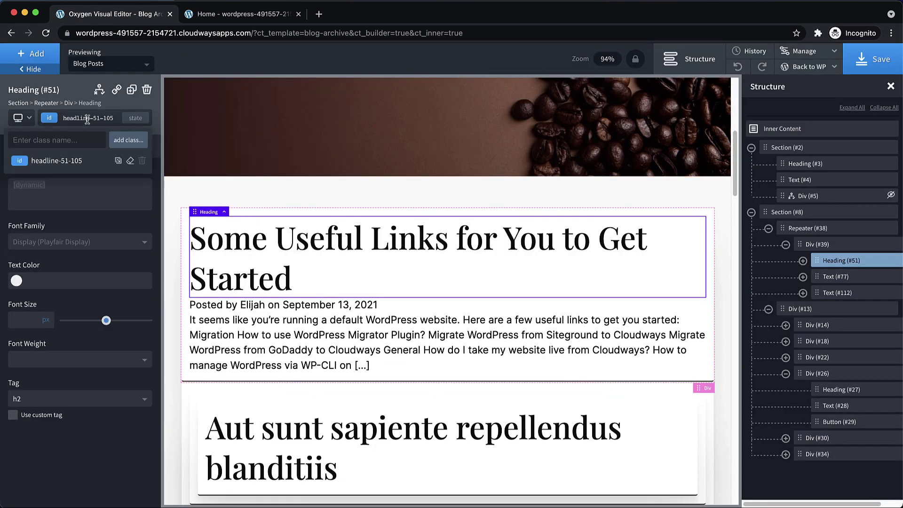
pyautogui.write('bottom')
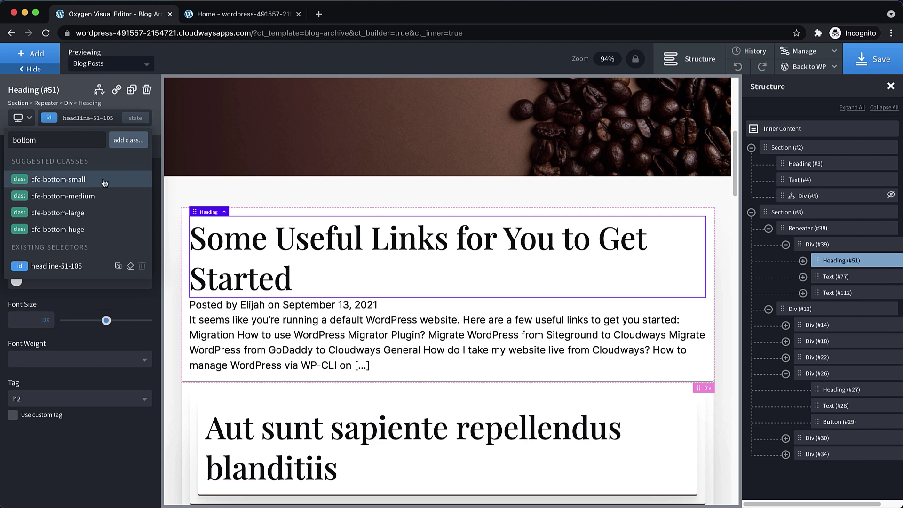
pyautogui.click(59, 180)
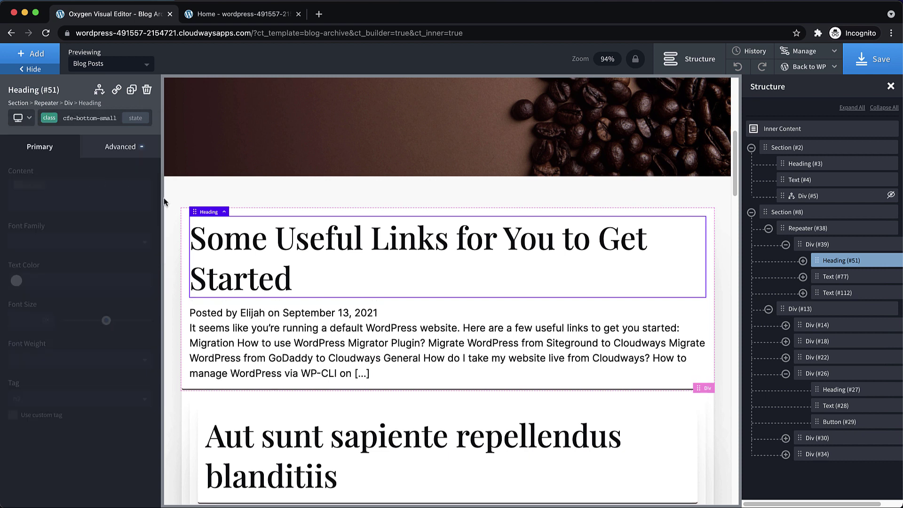
pyautogui.click(294, 311)
pyautogui.click(103, 119)
pyautogui.write('bottom')
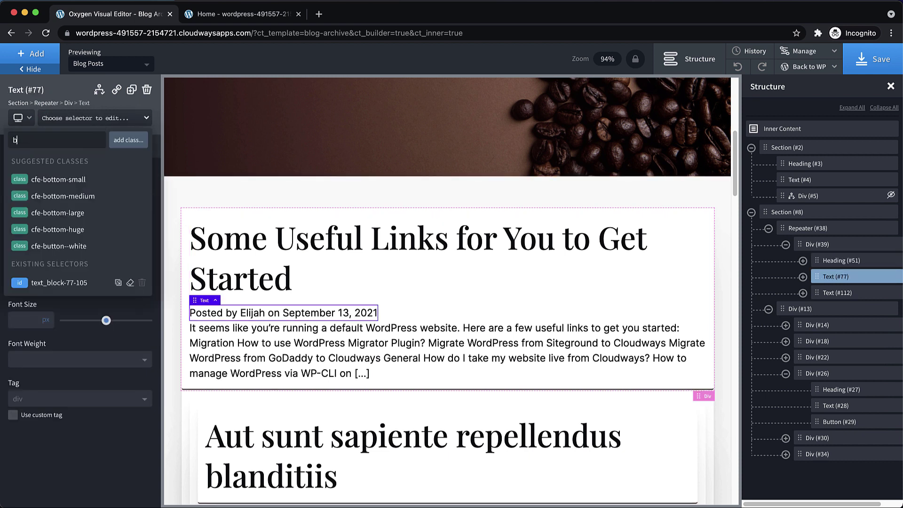
pyautogui.click(102, 212)
pyautogui.click(94, 118)
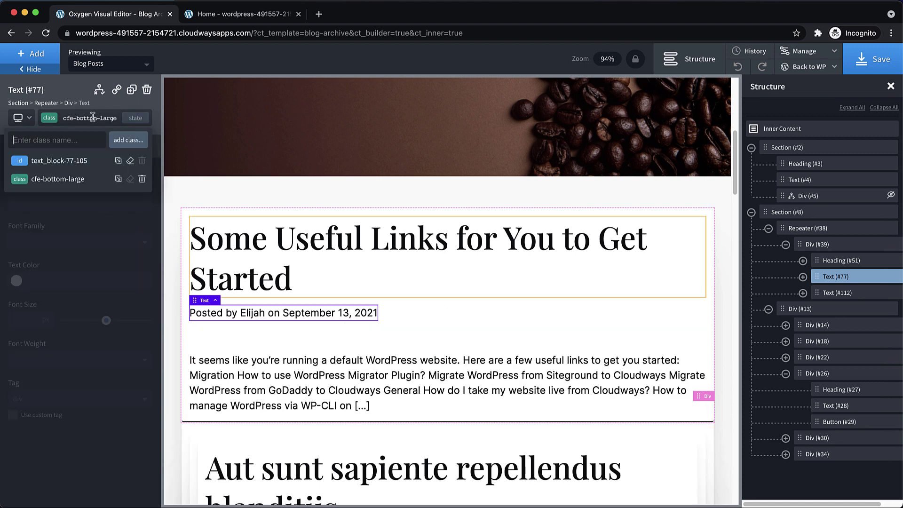
pyautogui.click(142, 179)
pyautogui.click(94, 118)
pyautogui.write('bottom')
pyautogui.click(83, 196)
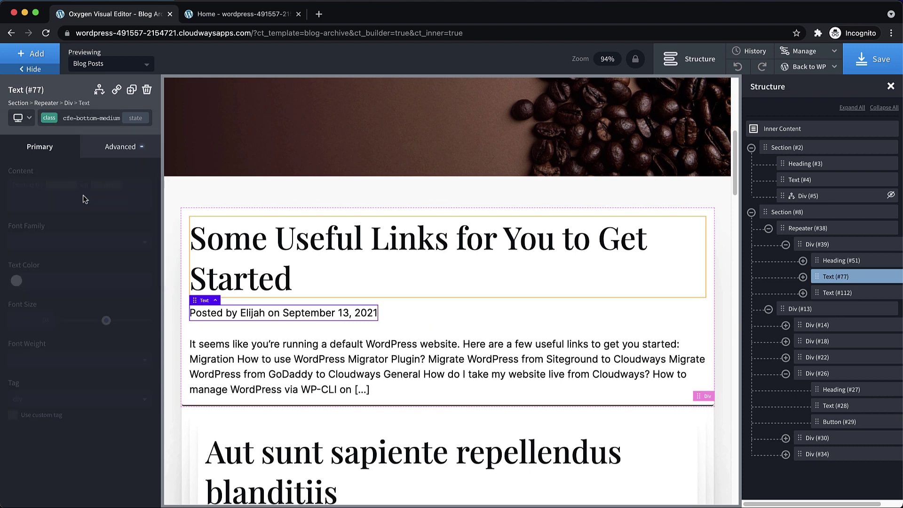
# Add the cfe-bottom-large class to the whole post card div.
pyautogui.scroll(-2, 621, 327)
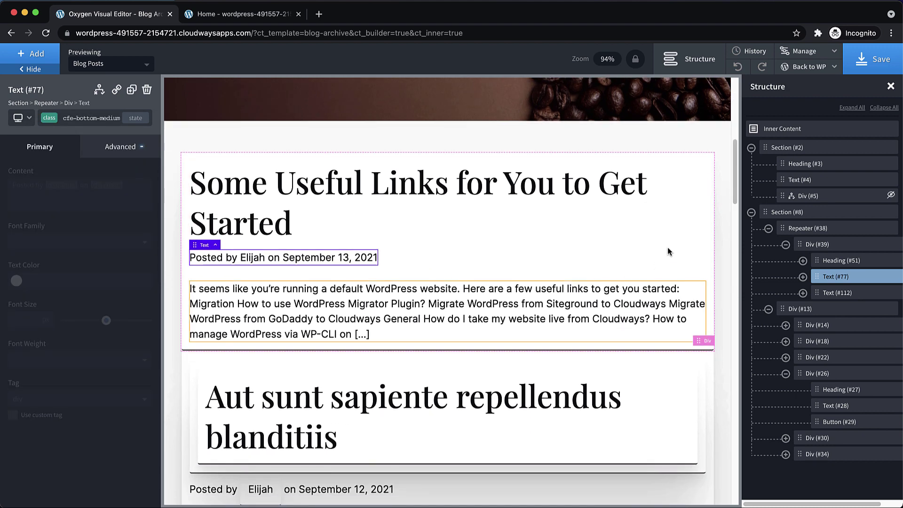
pyautogui.click(709, 204)
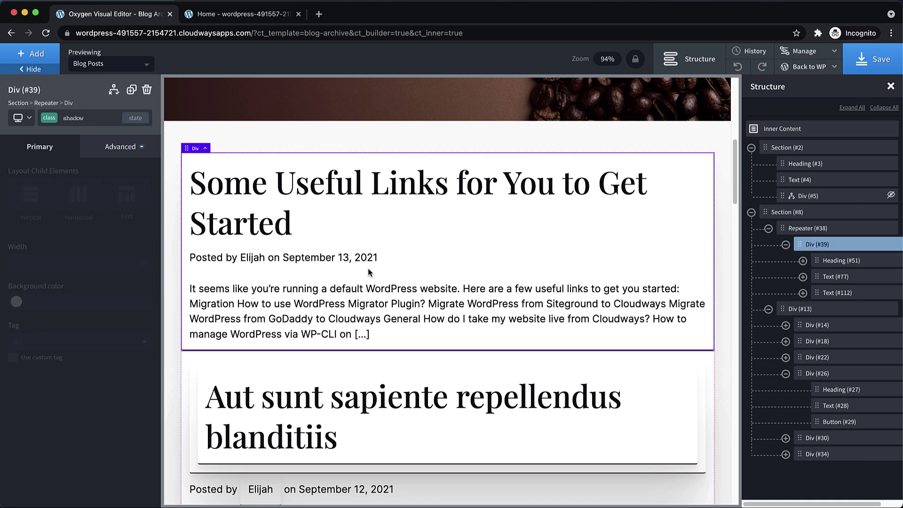
pyautogui.click(84, 121)
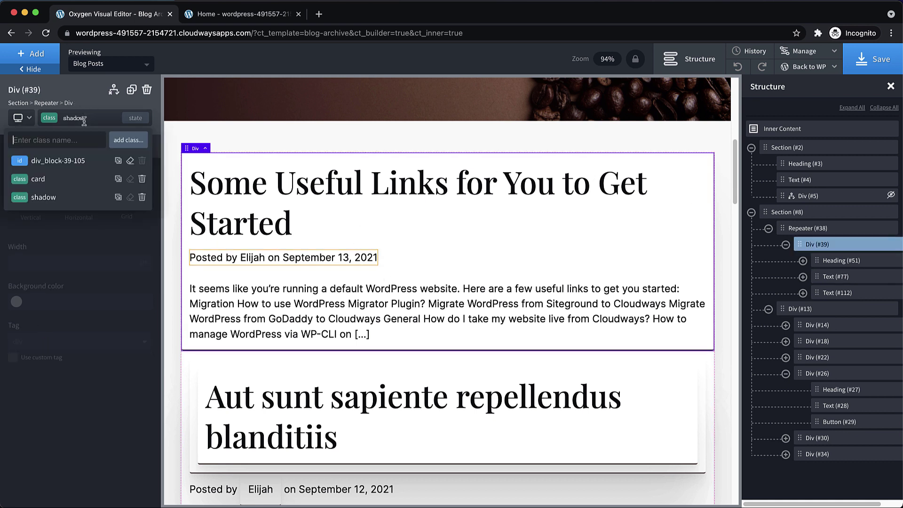
pyautogui.write('bottom')
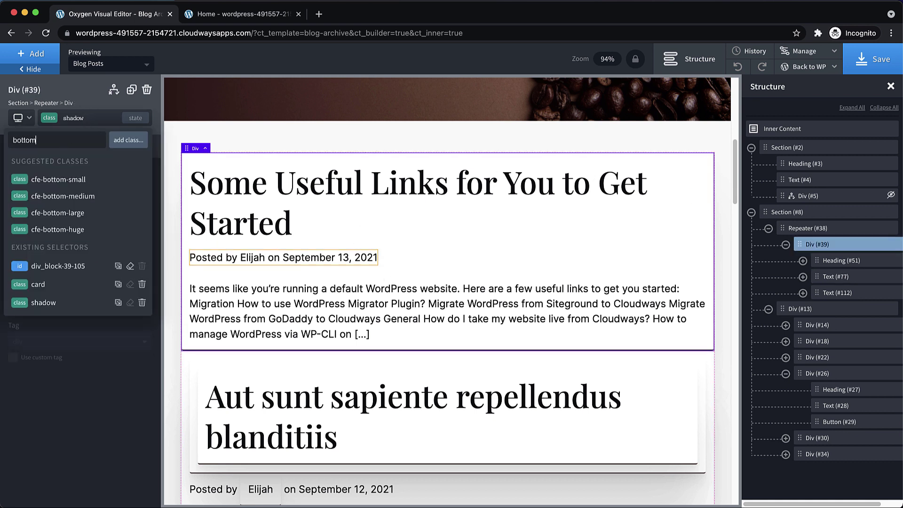
pyautogui.click(73, 214)
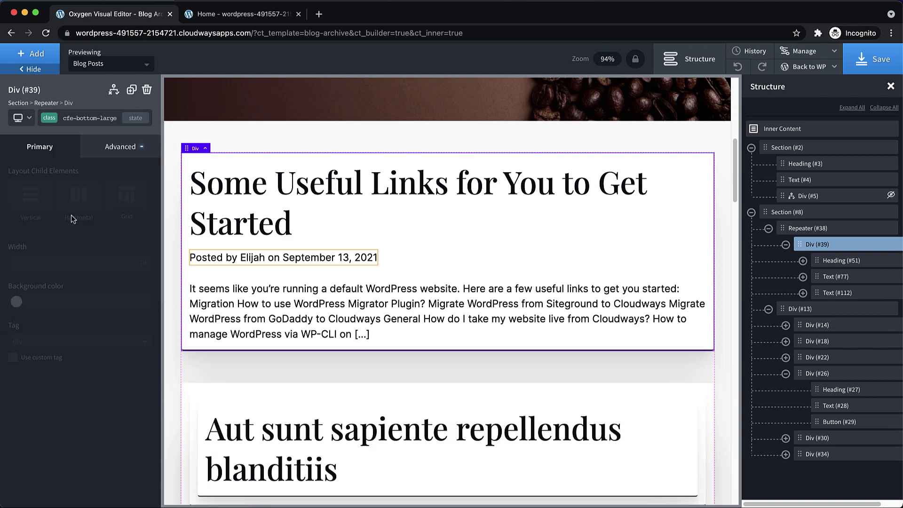
pyautogui.scroll(-5, 596, 223)
pyautogui.scroll(10, 596, 223)
pyautogui.scroll(-2, 427, 355)
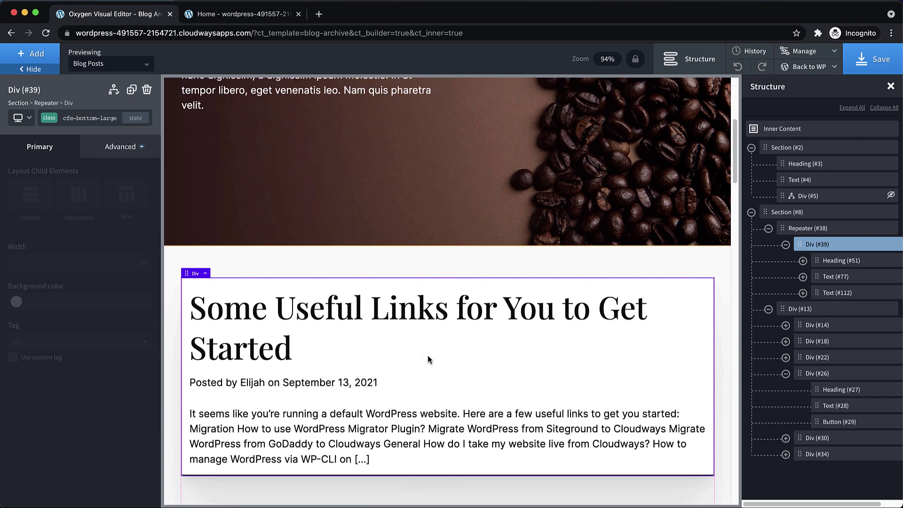
pyautogui.click(325, 429)
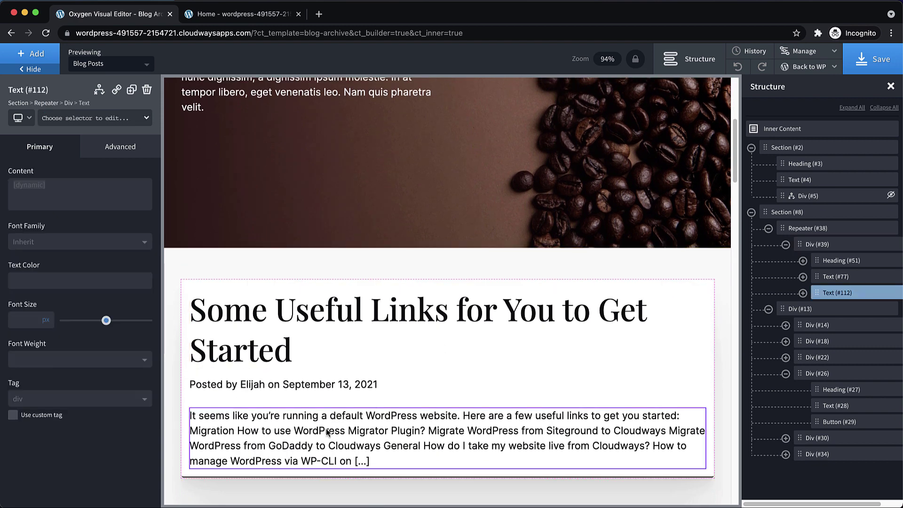
# Add a 'Read More' Button with class cfe-card__button below the excerpt.
pyautogui.click(31, 53)
pyautogui.write('button')
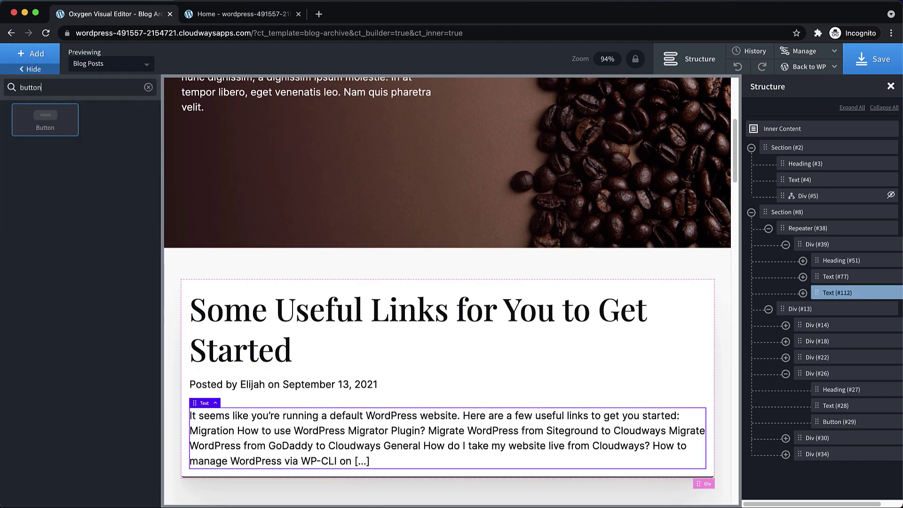
pyautogui.click(49, 121)
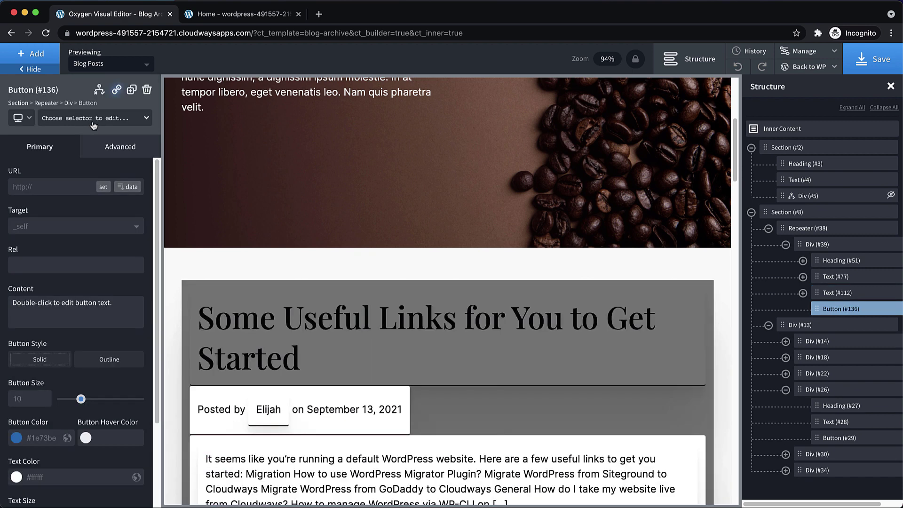
pyautogui.click(76, 118)
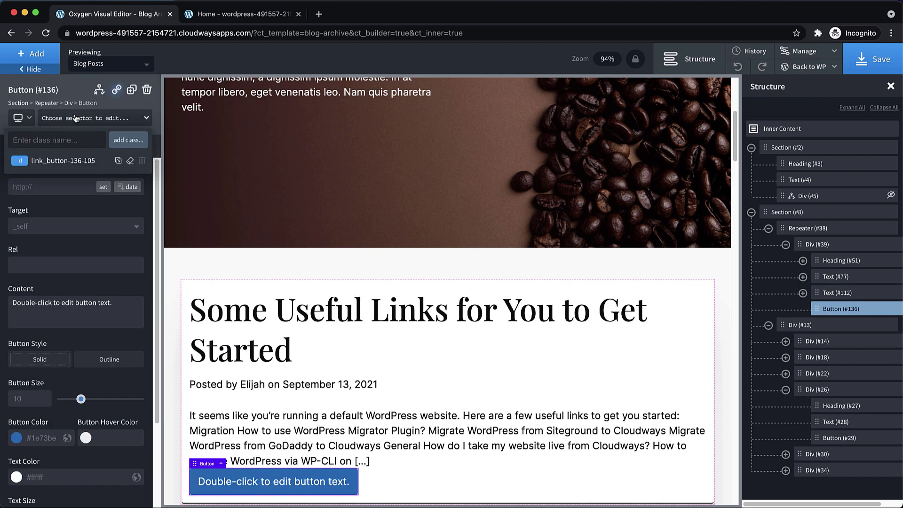
pyautogui.write('card')
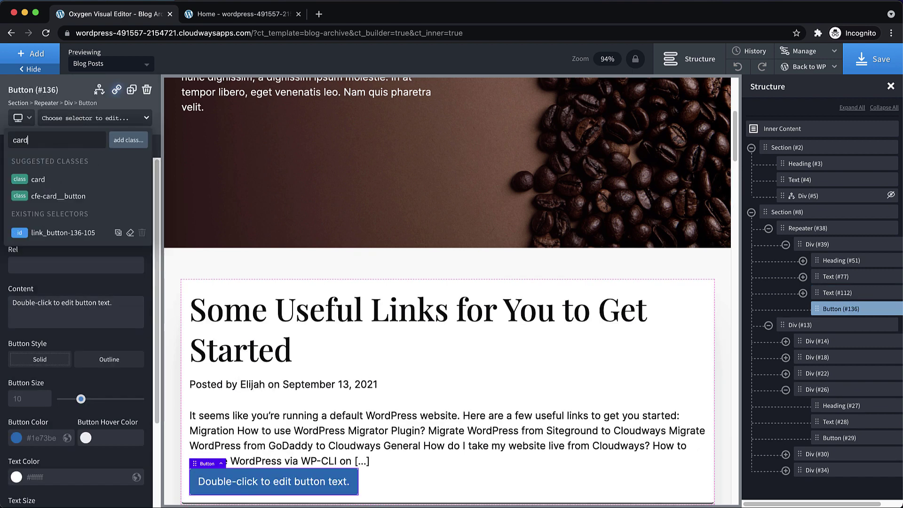
pyautogui.click(59, 196)
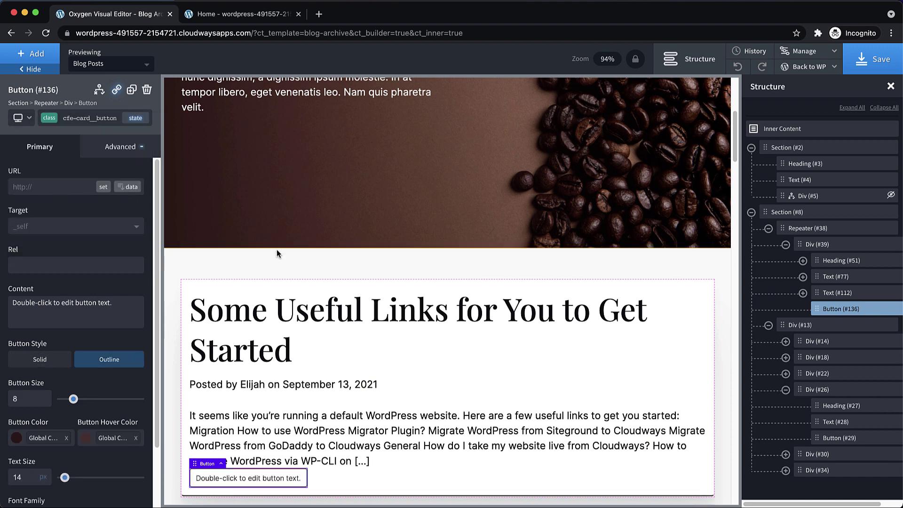
pyautogui.scroll(-1, 337, 288)
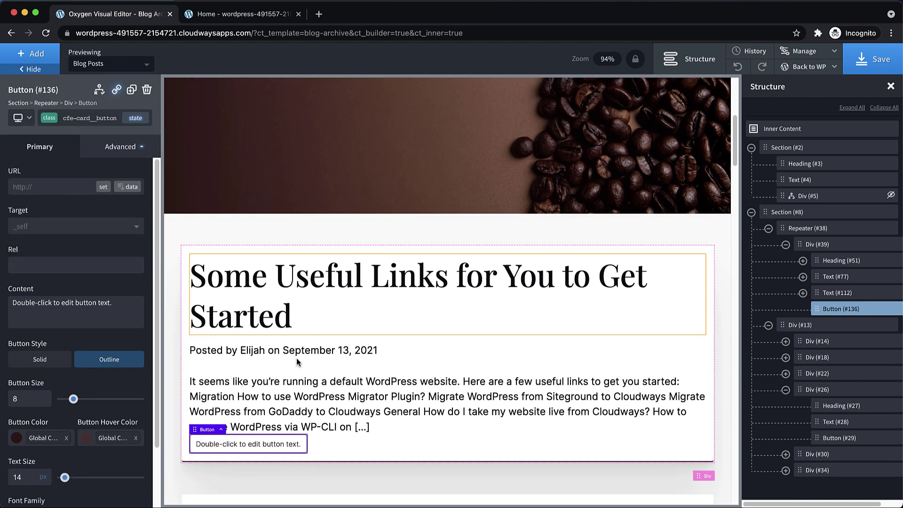
pyautogui.doubleClick(268, 445)
pyautogui.write('Read More')
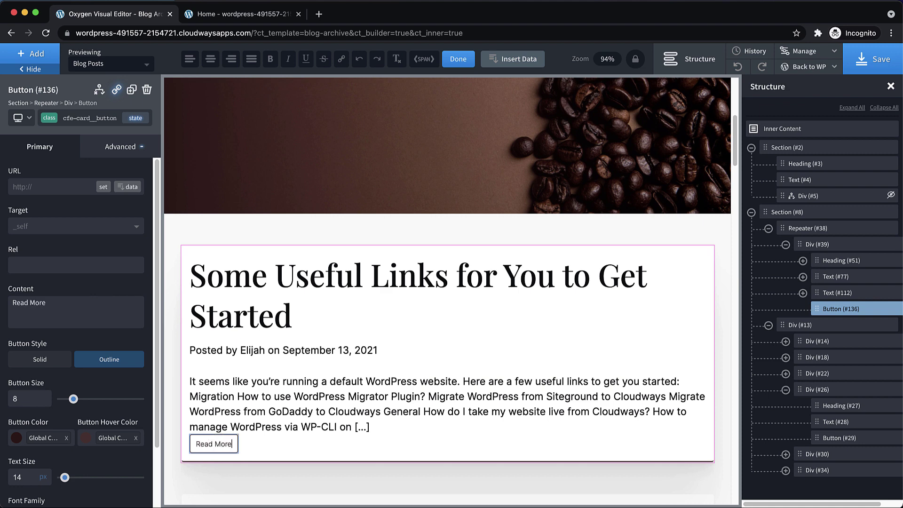
pyautogui.click(279, 408)
# Give the excerpt Text #112 the cfe-bottom-medium class.
pyautogui.click(112, 155)
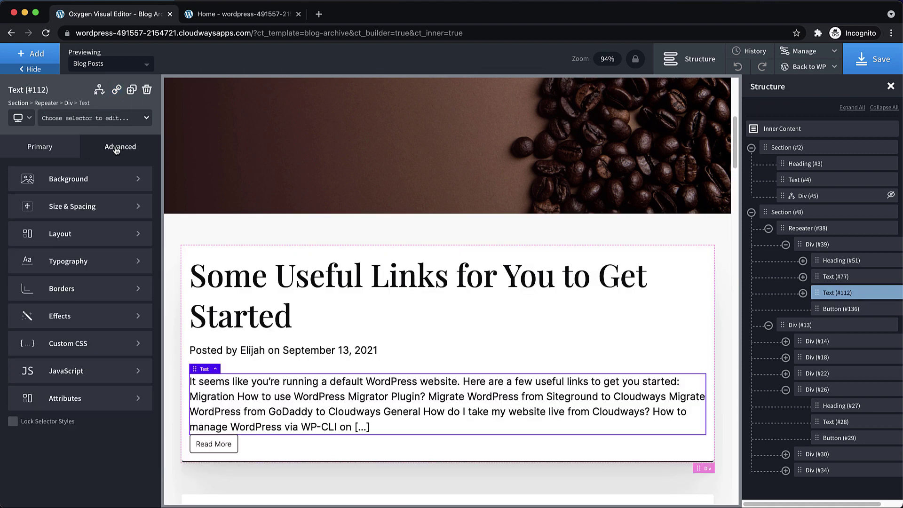
pyautogui.click(83, 207)
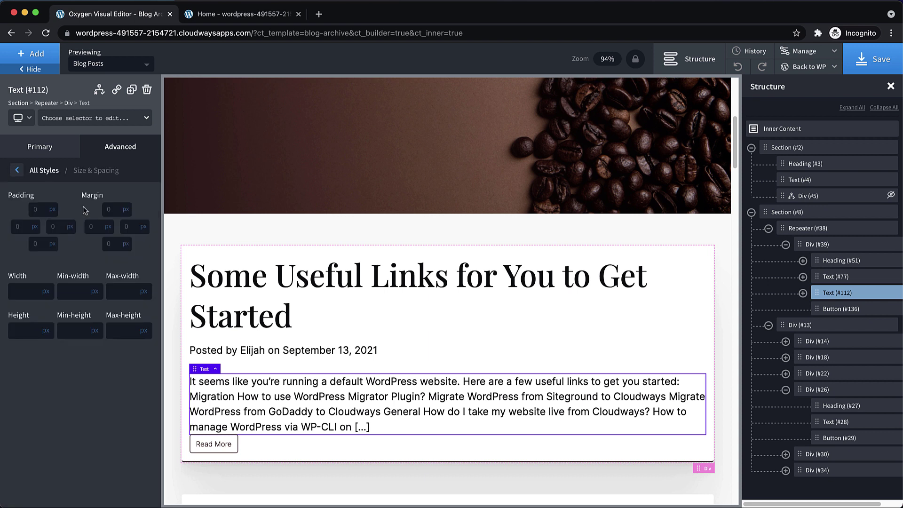
pyautogui.click(97, 124)
pyautogui.write('bottom')
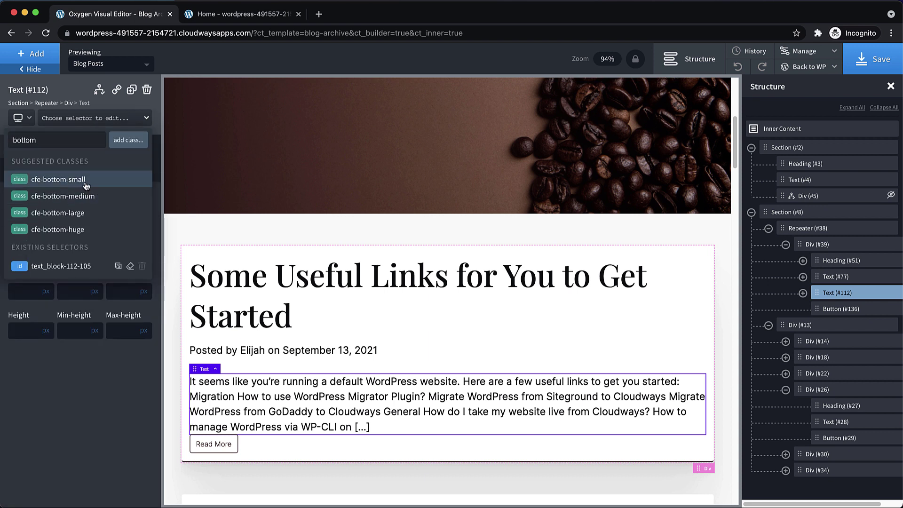
pyautogui.click(81, 200)
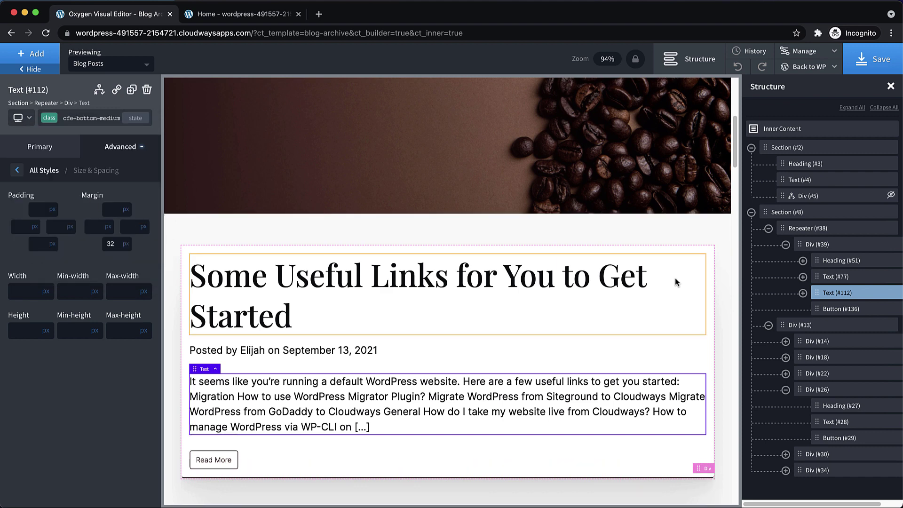
pyautogui.click(723, 244)
pyautogui.scroll(6, 579, 91)
pyautogui.scroll(-8, 580, 91)
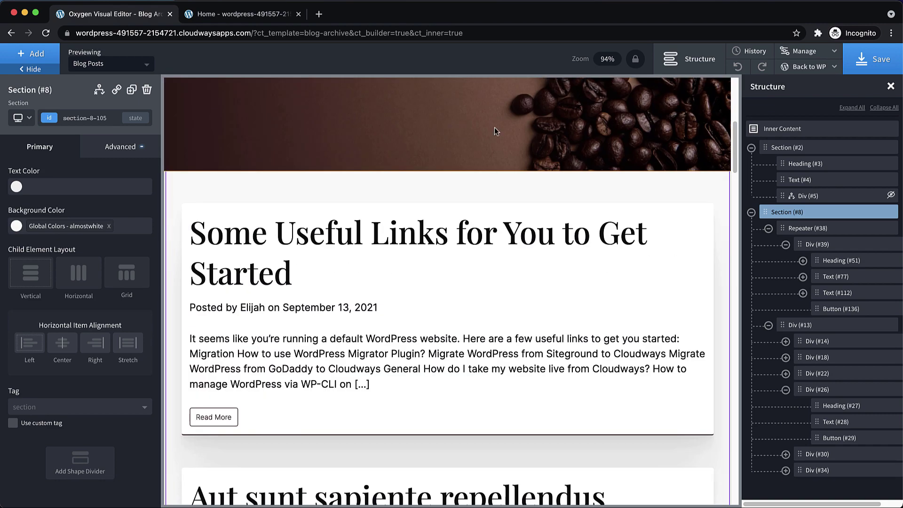
# Preview the archive at the 'Less than 480px' width, then save the template.
pyautogui.click(21, 120)
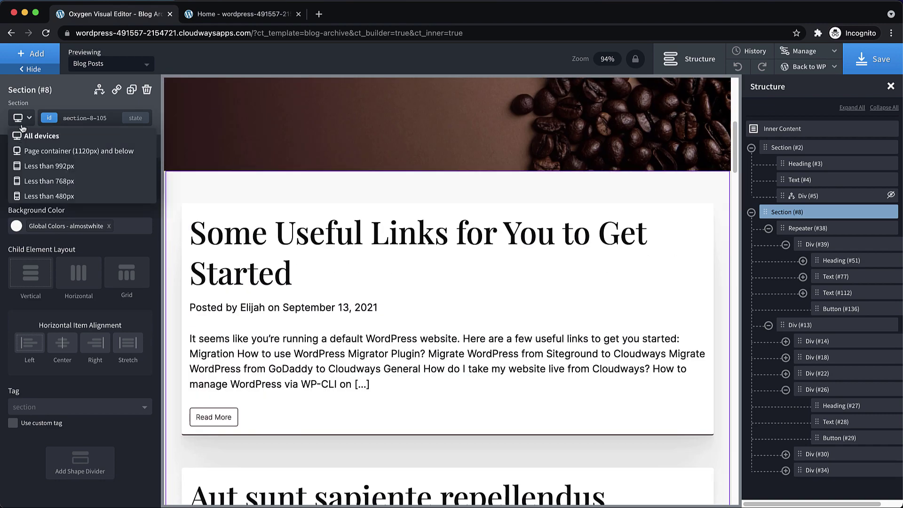
pyautogui.click(42, 194)
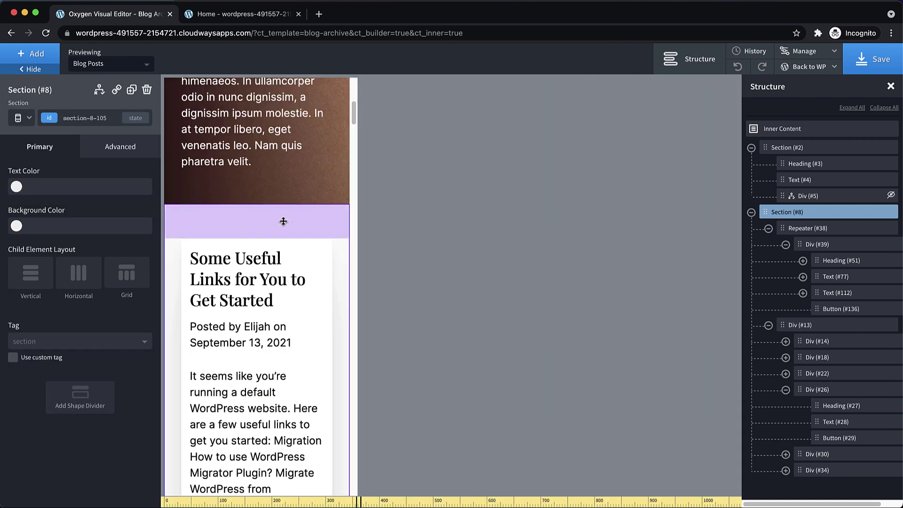
pyautogui.click(23, 118)
pyautogui.click(42, 186)
pyautogui.scroll(-15, 271, 208)
pyautogui.scroll(10, 273, 212)
pyautogui.scroll(10, 272, 212)
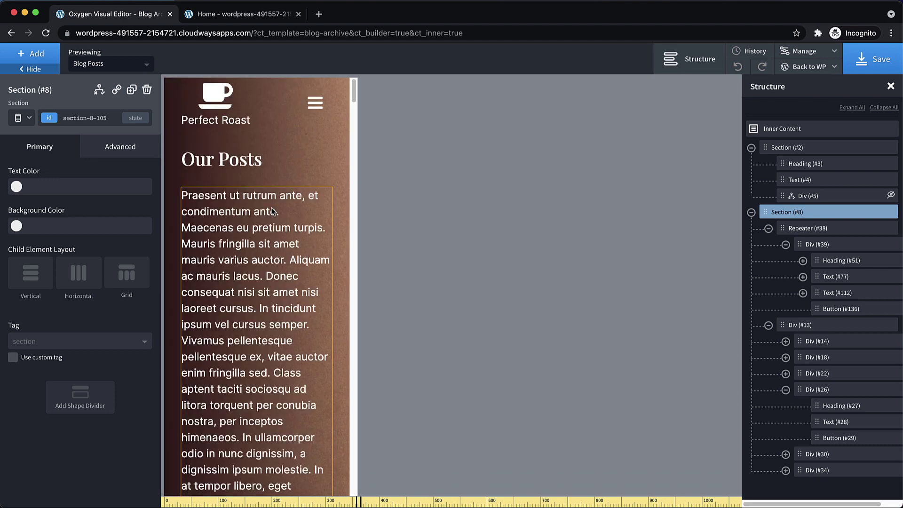
pyautogui.hotkey('ctrl', 's')
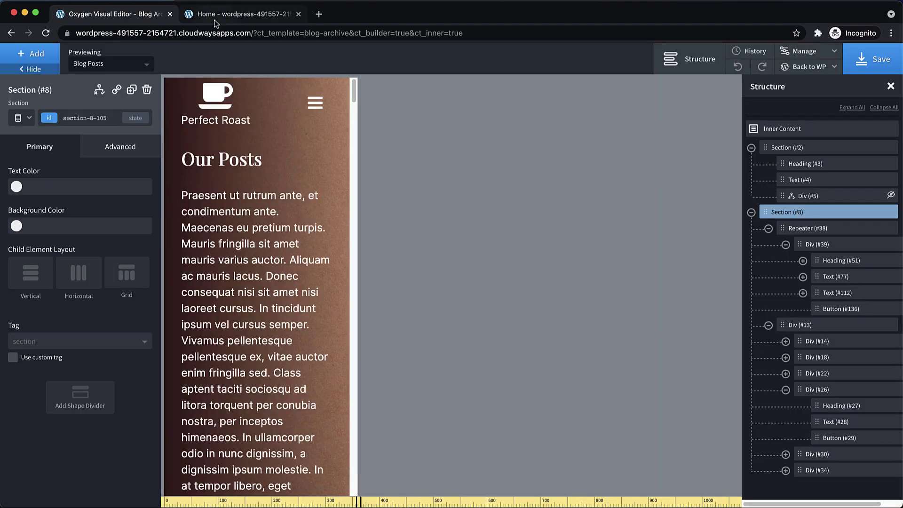
pyautogui.click(215, 19)
# Reload the live site and load its /blog page.
pyautogui.click(45, 33)
pyautogui.click(269, 38)
pyautogui.click(284, 32)
pyautogui.write('/blog')
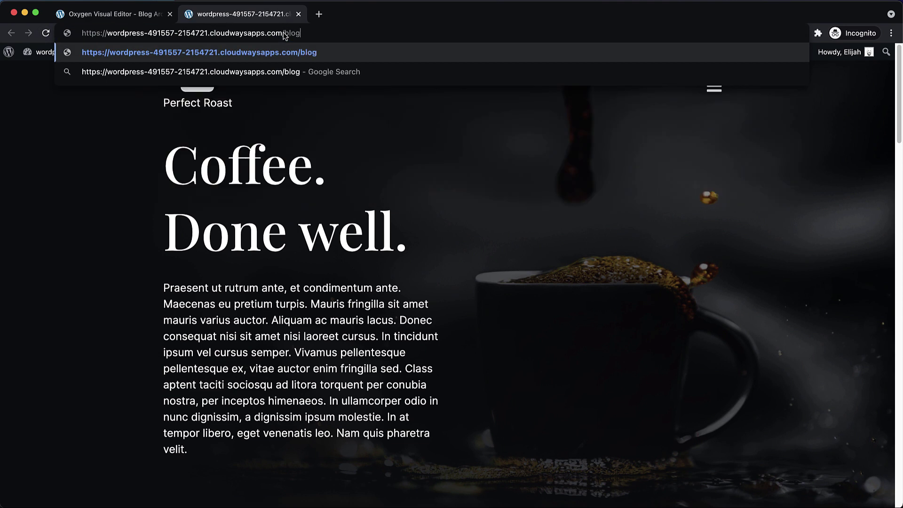
pyautogui.press('Return')
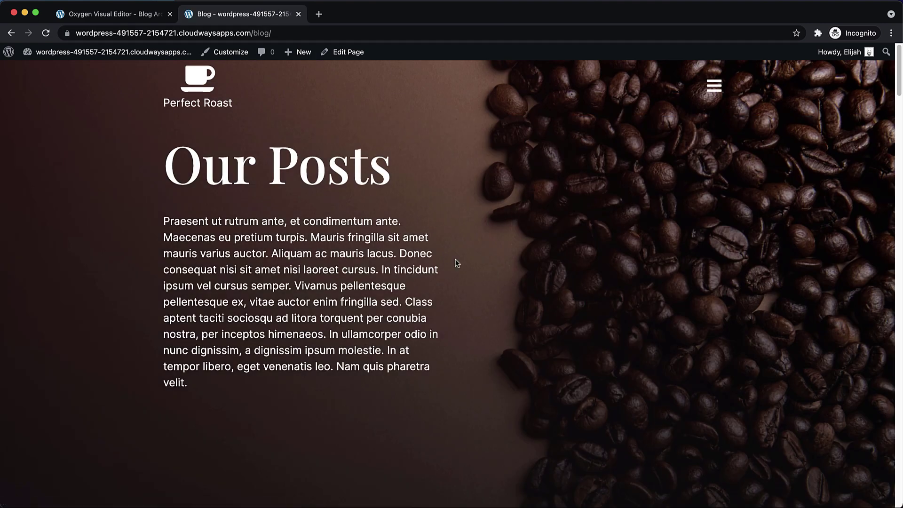
# Review the blog post cards in Chrome's responsive device mode.
pyautogui.scroll(-10, 459, 285)
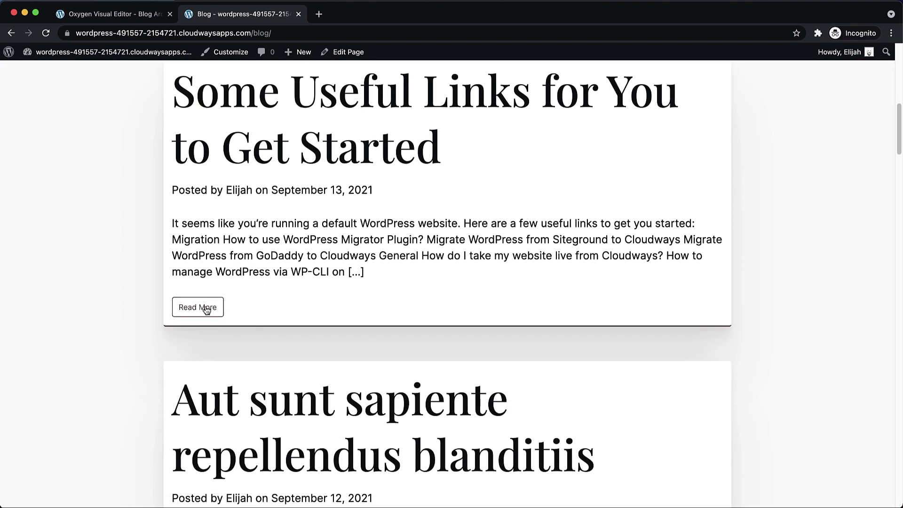
pyautogui.scroll(2, 217, 311)
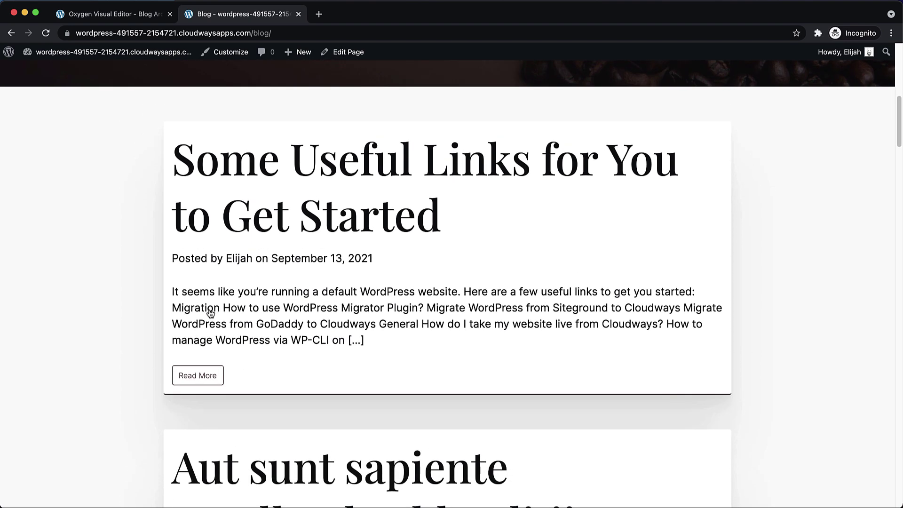
pyautogui.rightClick(744, 296)
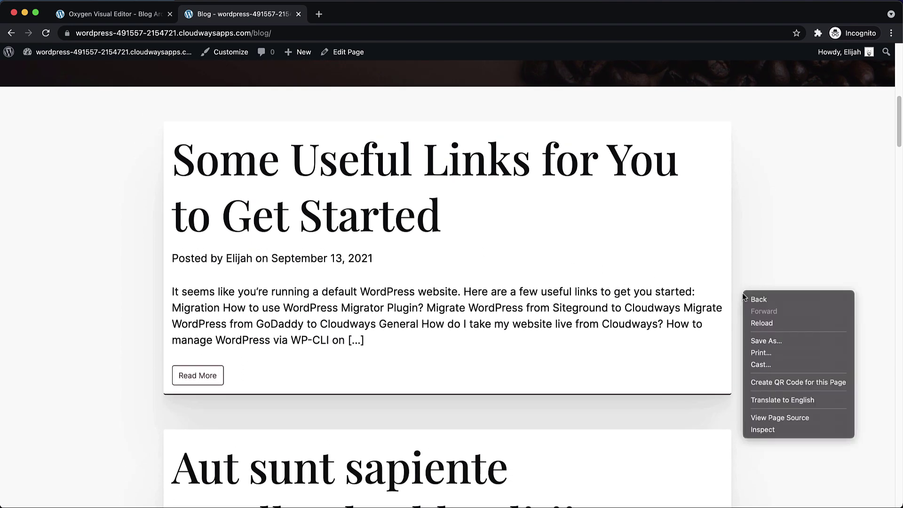
pyautogui.click(762, 430)
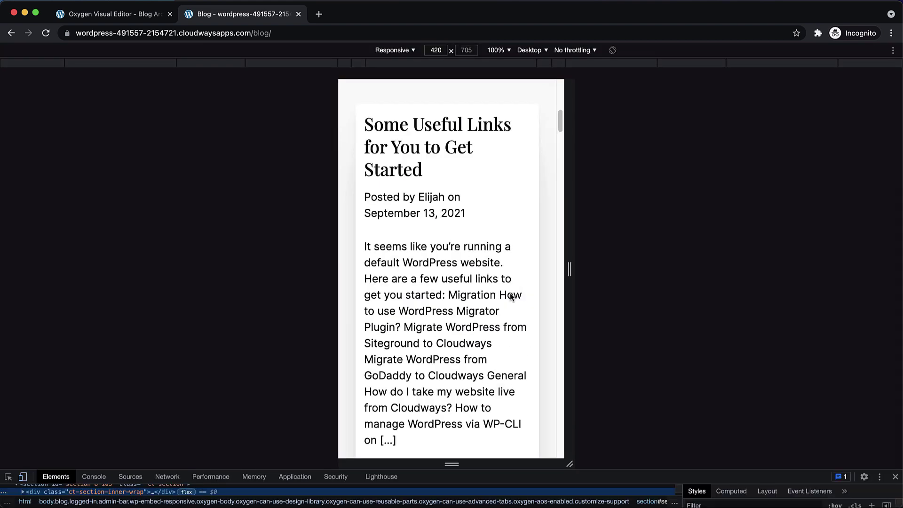
pyautogui.scroll(10, 514, 255)
pyautogui.scroll(-10, 515, 258)
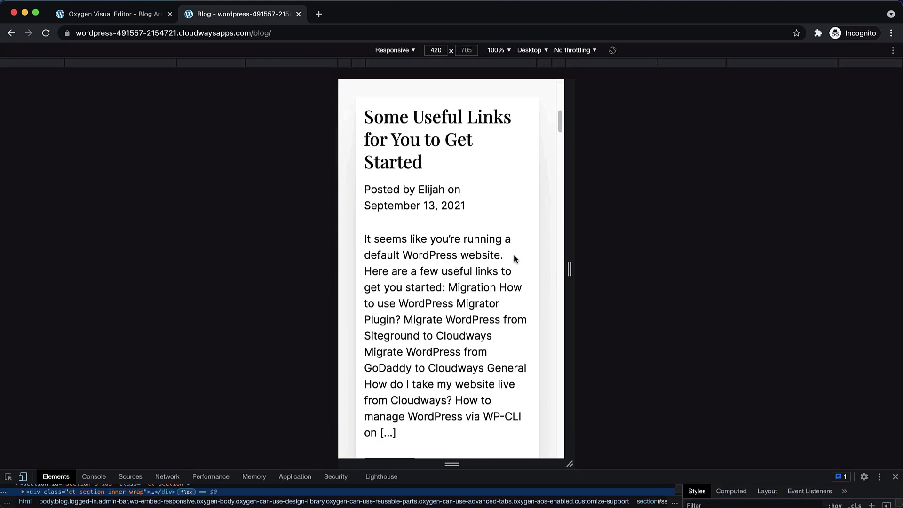
pyautogui.scroll(7, 515, 258)
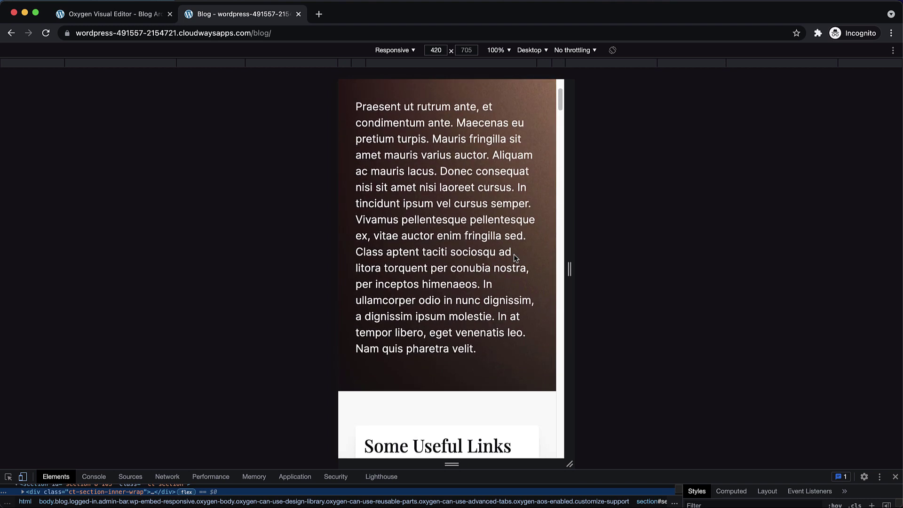
pyautogui.scroll(5, 514, 256)
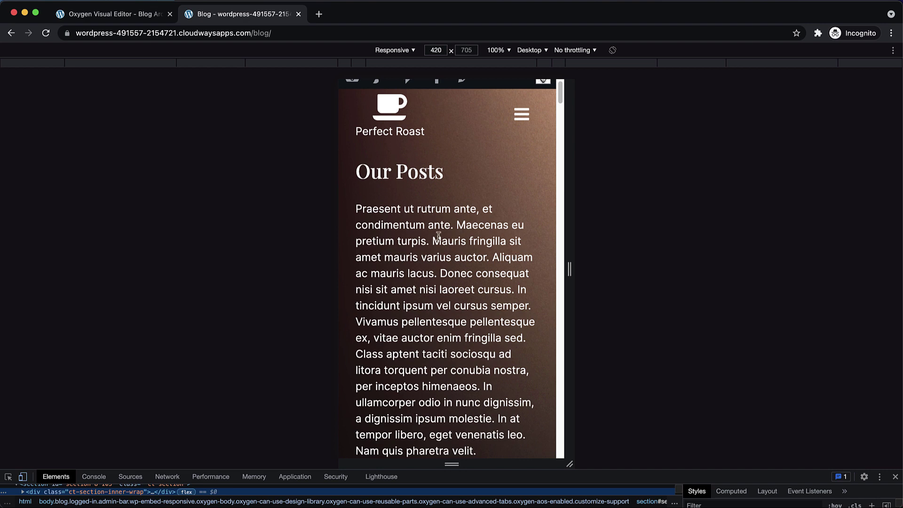
pyautogui.scroll(-15, 438, 237)
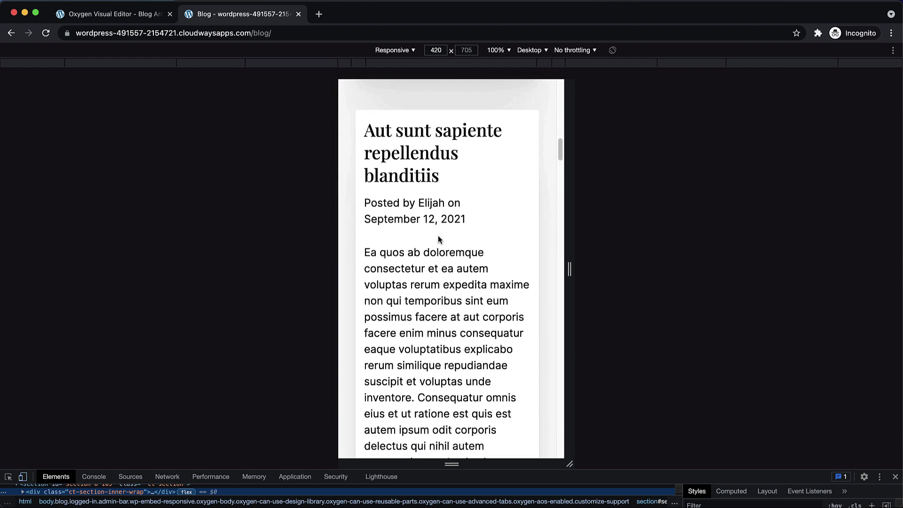
pyautogui.scroll(-8, 439, 237)
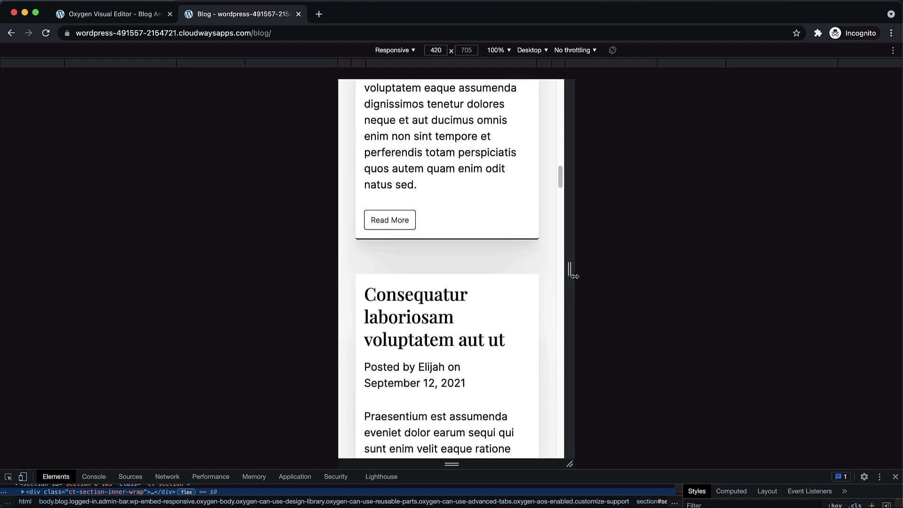
# Narrow the emulated viewport, then widen it to 394 px to check card reflow, and return to Oxygen.
pyautogui.moveTo(573, 270); pyautogui.dragTo(527, 271)
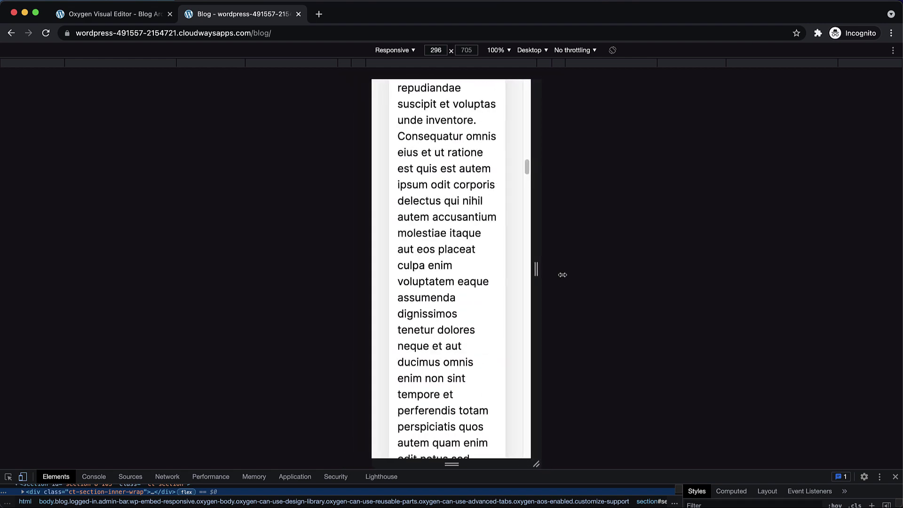
pyautogui.moveTo(565, 275); pyautogui.dragTo(585, 276)
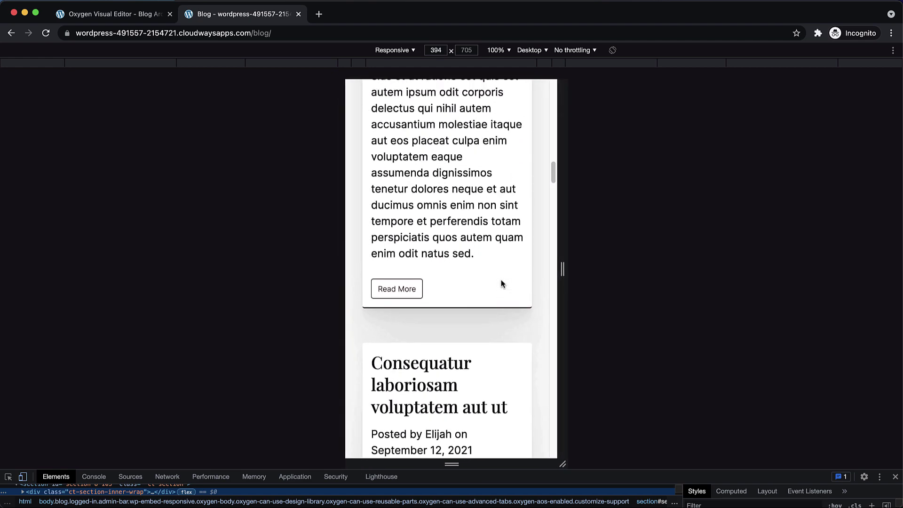
pyautogui.scroll(8, 501, 283)
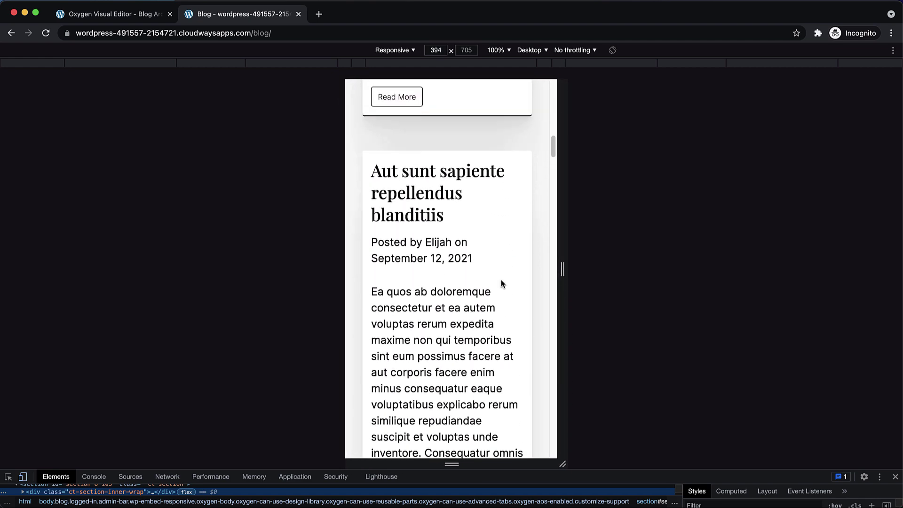
pyautogui.scroll(8, 501, 279)
pyautogui.scroll(-8, 501, 280)
pyautogui.scroll(-15, 501, 279)
pyautogui.scroll(18, 502, 280)
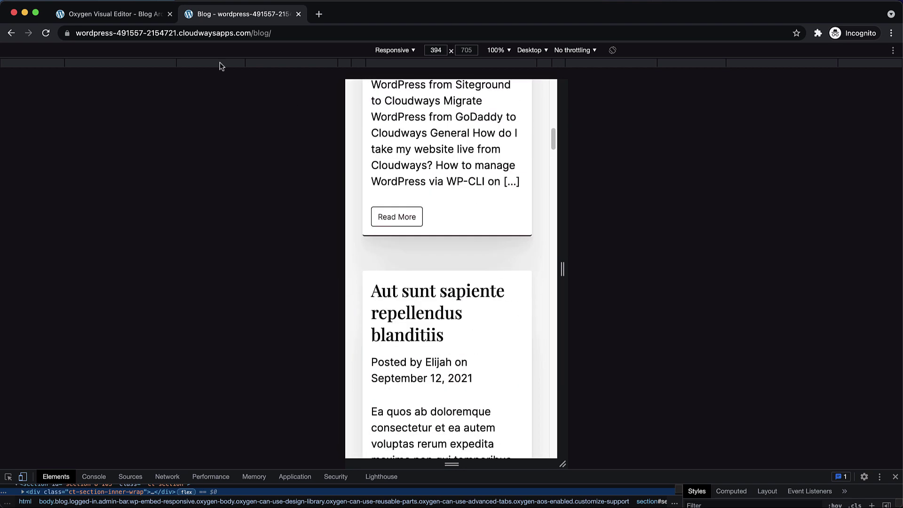
pyautogui.click(139, 14)
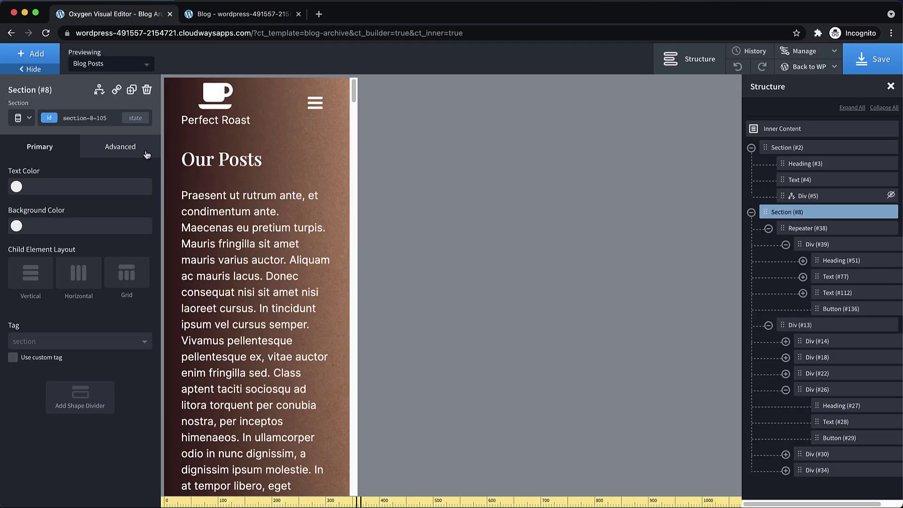
# Switch to the All devices breakpoint and delete the One–Six placeholder card grid Div (#13).
pyautogui.click(25, 118)
pyautogui.click(30, 134)
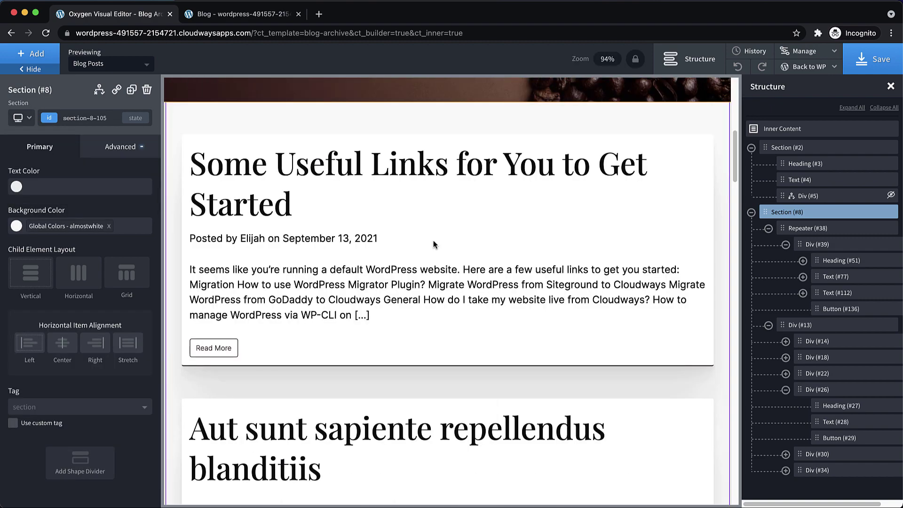
pyautogui.scroll(-15, 515, 153)
pyautogui.scroll(6, 618, 159)
pyautogui.scroll(-2, 617, 158)
pyautogui.scroll(-1, 618, 153)
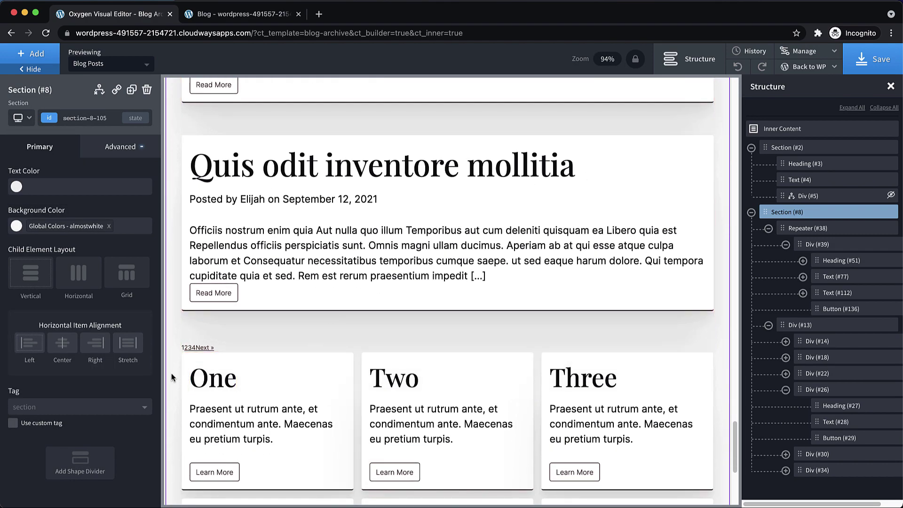
pyautogui.scroll(-3, 172, 373)
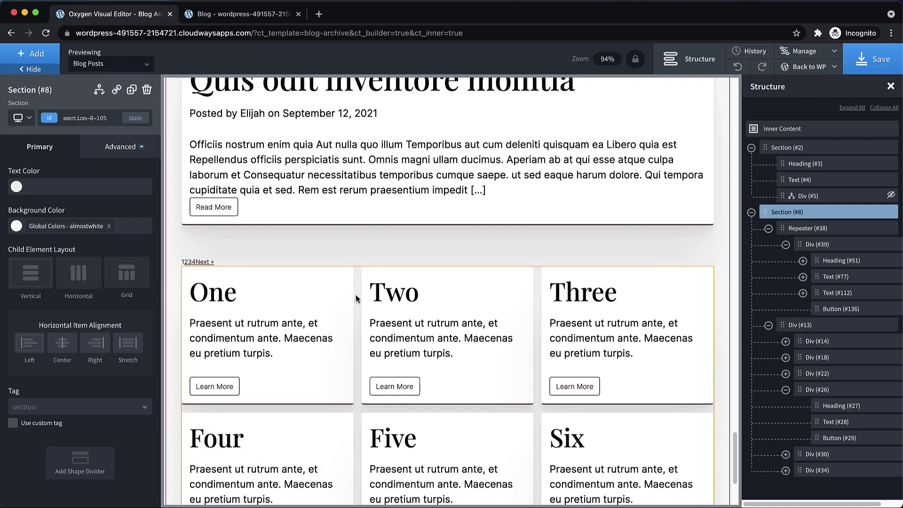
pyautogui.click(359, 298)
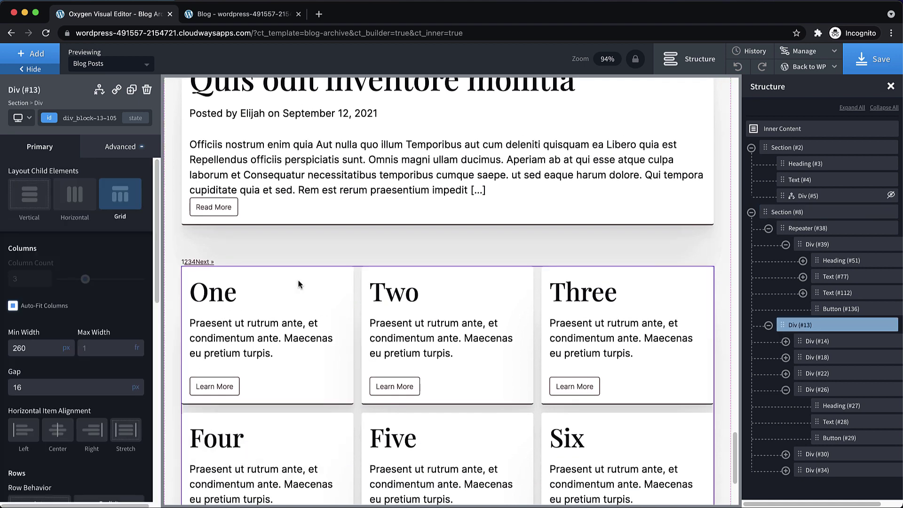
pyautogui.click(146, 91)
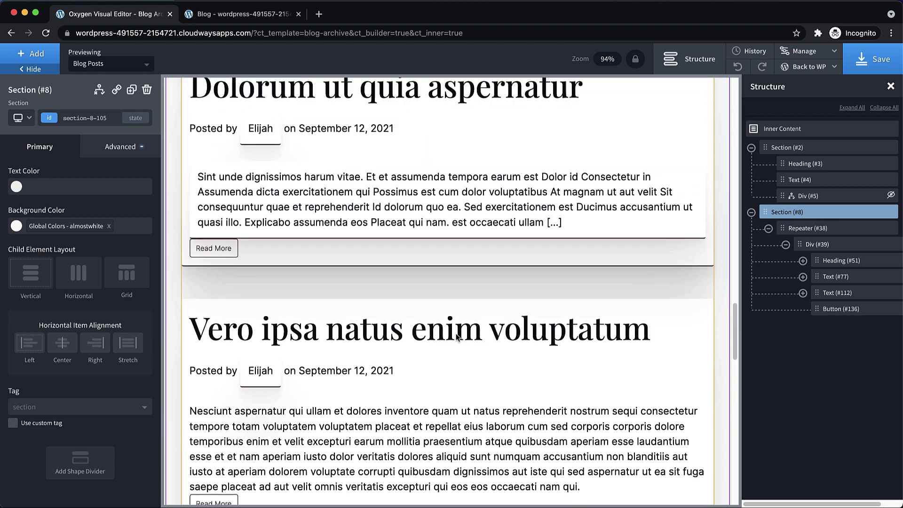
pyautogui.scroll(15, 456, 336)
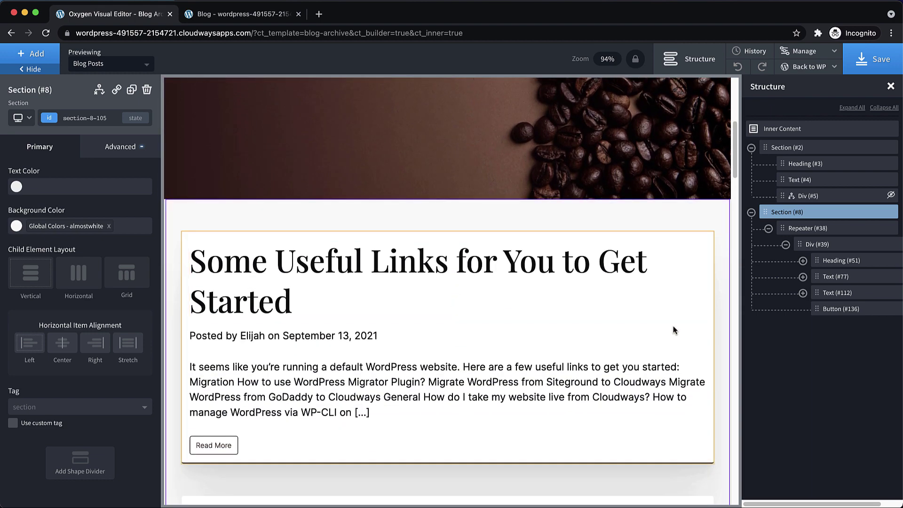
# Add an Image element to the first post card, placed above the post heading.
pyautogui.click(688, 338)
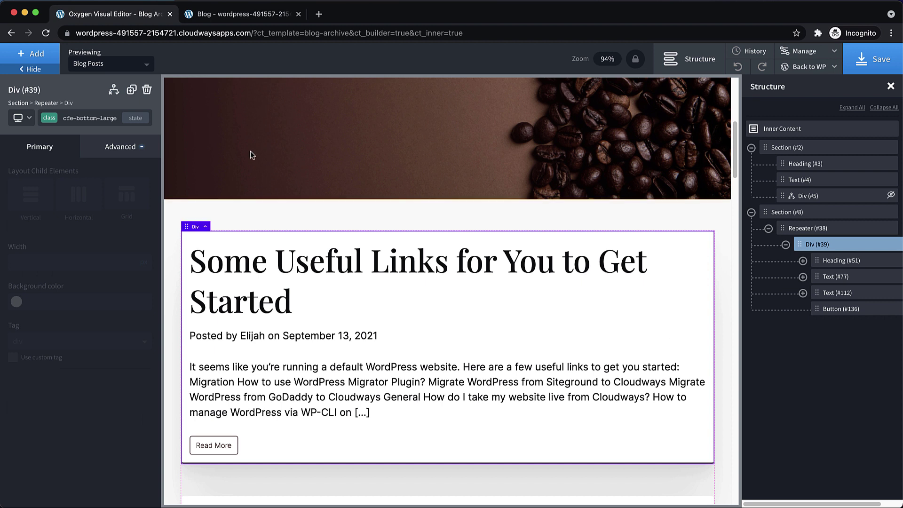
pyautogui.click(47, 64)
pyautogui.write('image')
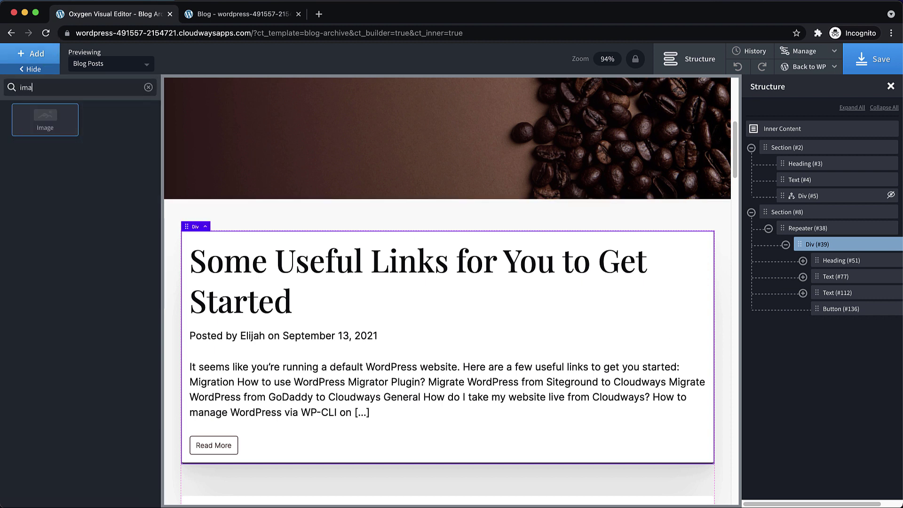
pyautogui.click(47, 118)
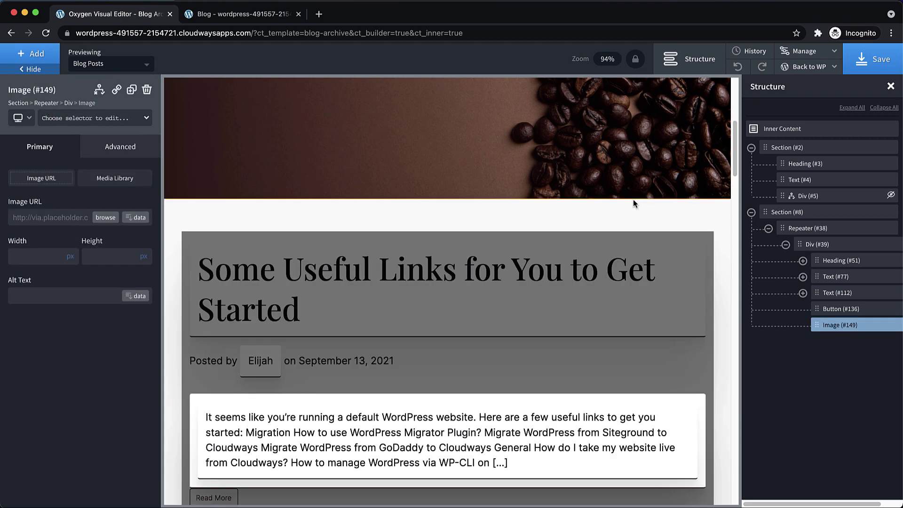
pyautogui.moveTo(822, 332); pyautogui.dragTo(820, 260)
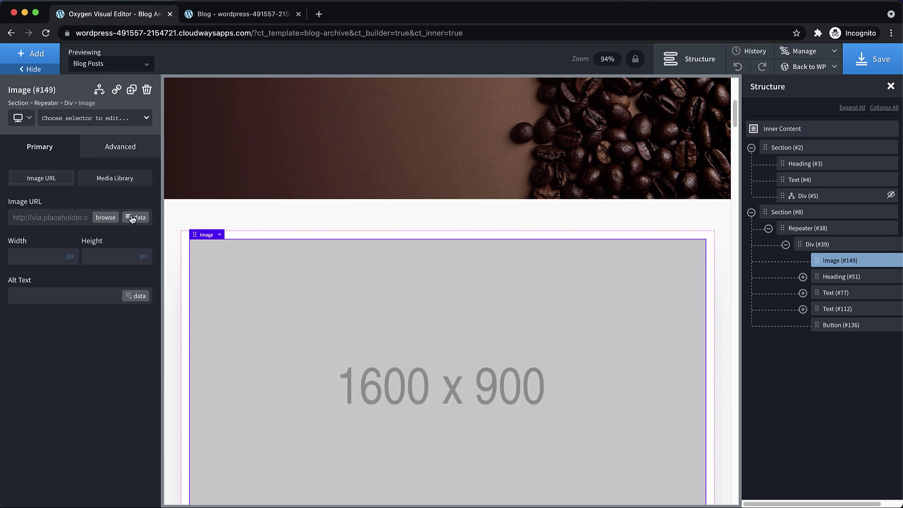
# Bind the image's URL to the post's Featured Image dynamic data.
pyautogui.click(133, 218)
pyautogui.click(223, 172)
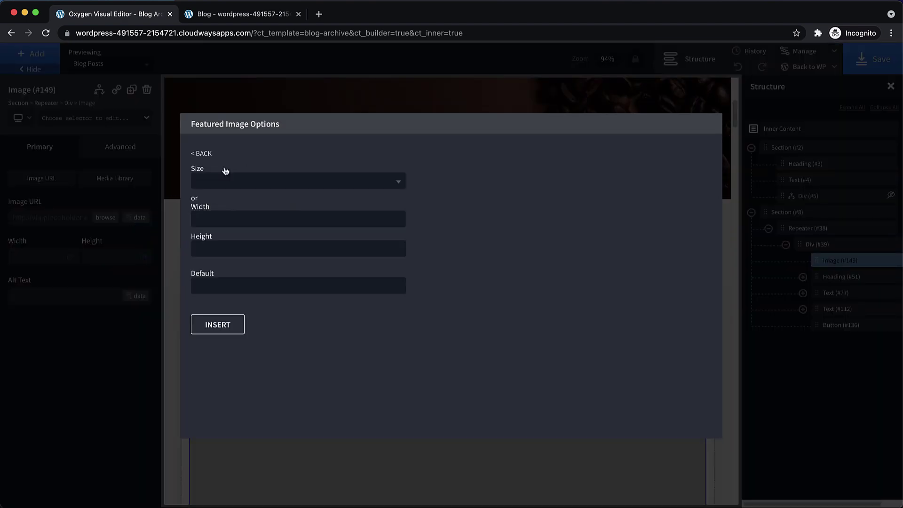
pyautogui.click(218, 327)
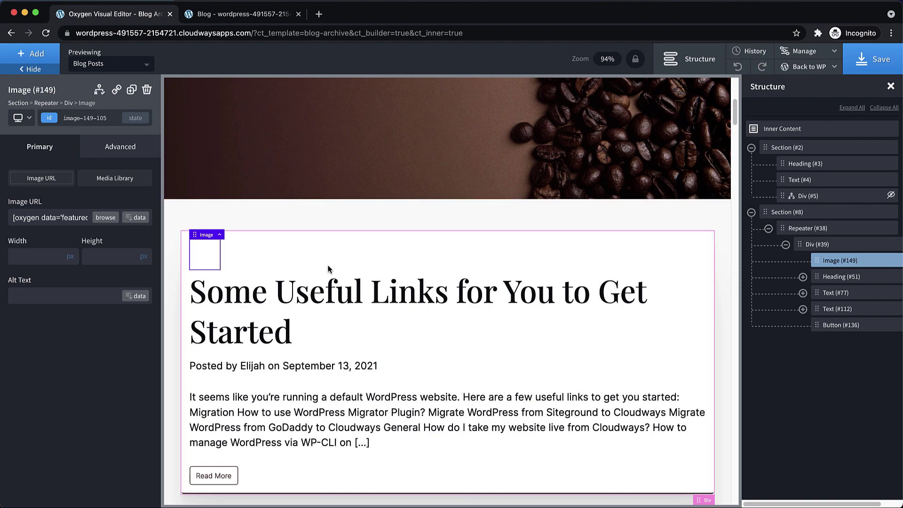
pyautogui.scroll(-4, 328, 268)
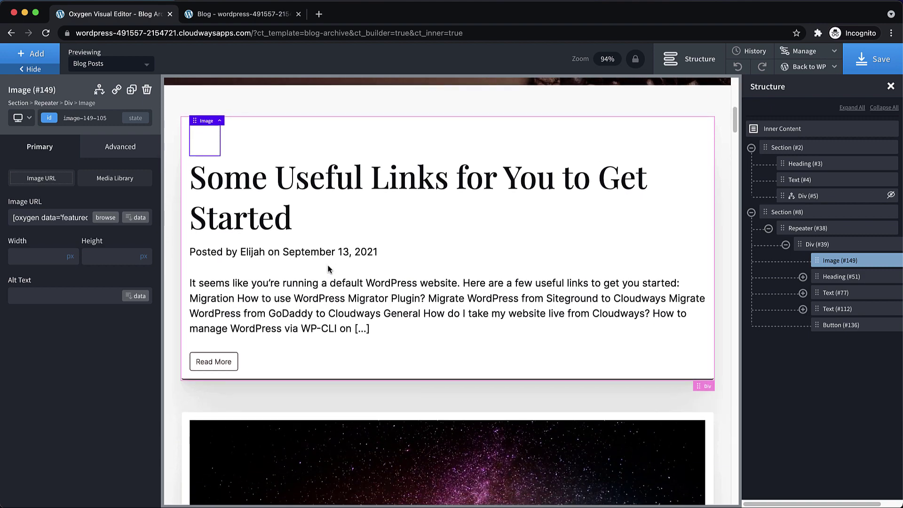
pyautogui.scroll(8, 328, 268)
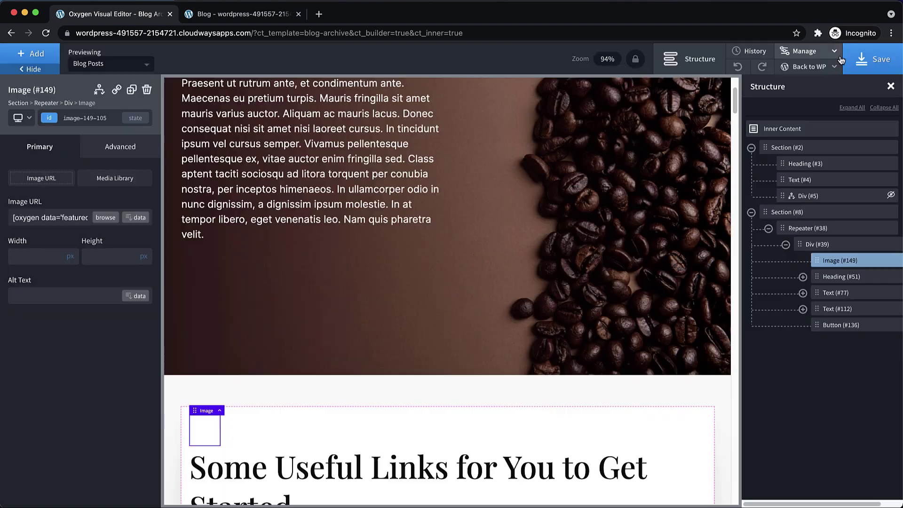
# Reload the live blog page and view it at desktop width.
pyautogui.click(219, 14)
pyautogui.click(45, 33)
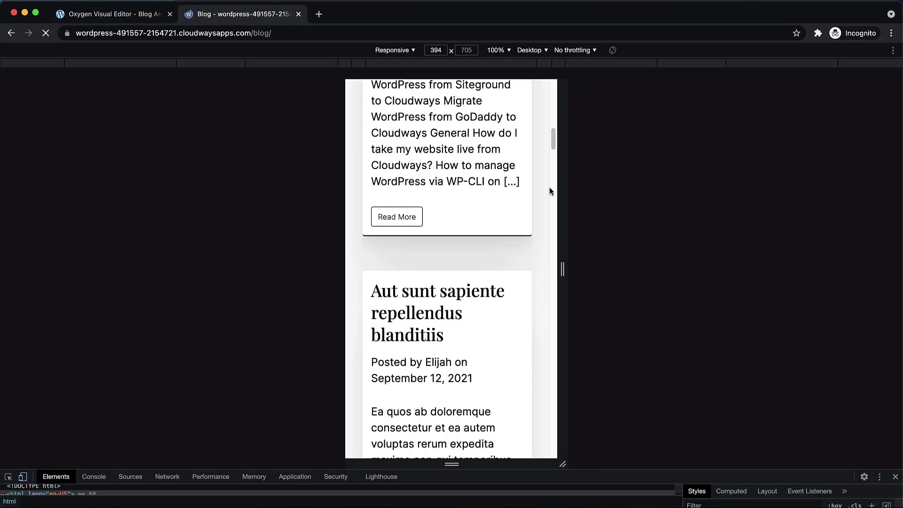
pyautogui.moveTo(563, 259); pyautogui.dragTo(900, 308)
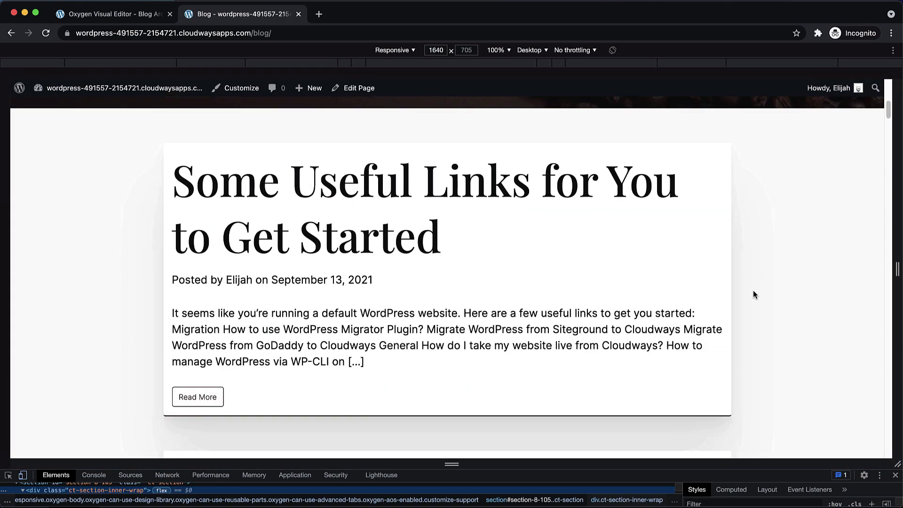
pyautogui.scroll(-8, 753, 292)
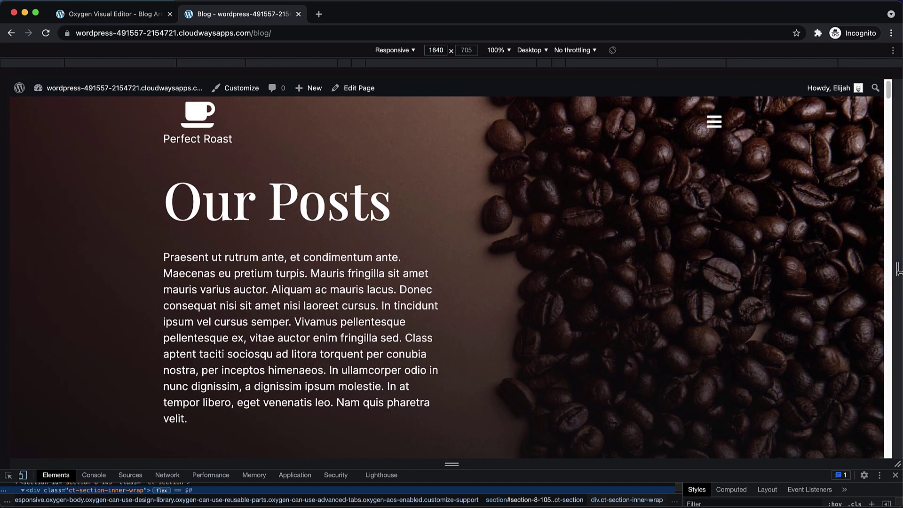
# Shrink the preview to phone width, open the mobile menu, and return to Oxygen.
pyautogui.moveTo(898, 270); pyautogui.dragTo(556, 216)
pyautogui.click(513, 141)
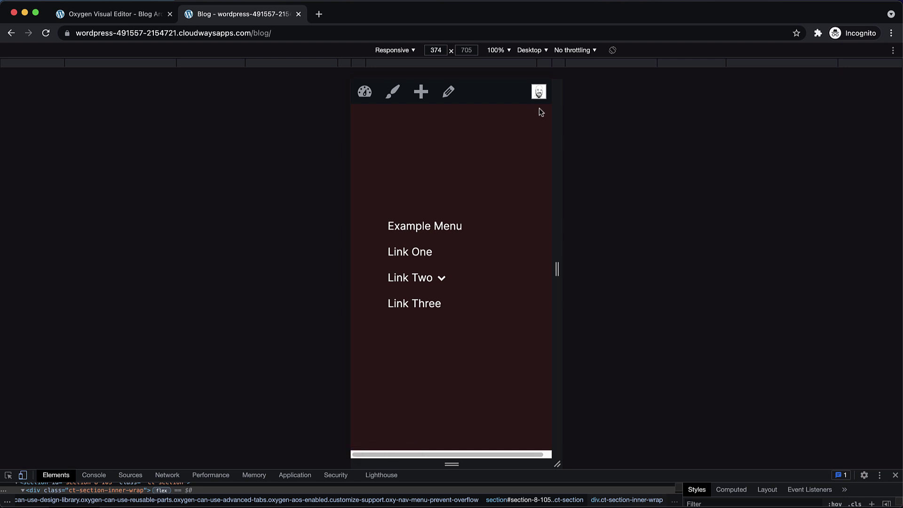
pyautogui.click(140, 18)
pyautogui.scroll(3, 524, 225)
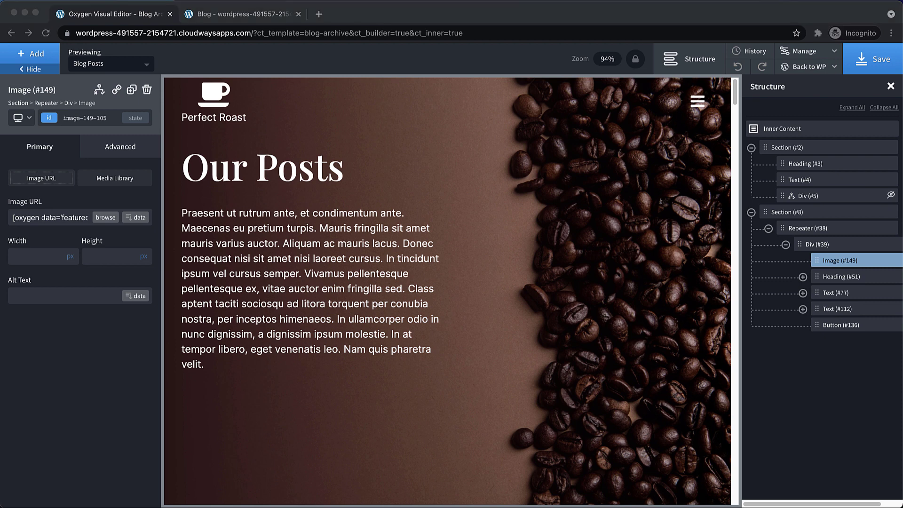
# Run PageSpeed Insights on the site's home page in a new tab.
pyautogui.click(319, 15)
pyautogui.write('https://developers.google.com/speed/pagespeed/insights/?url=https%3A%2F%2Fwordpress-491557-2154721.cloudwaysapps.com%2Findex.php%2Fhome&tab=mobile')
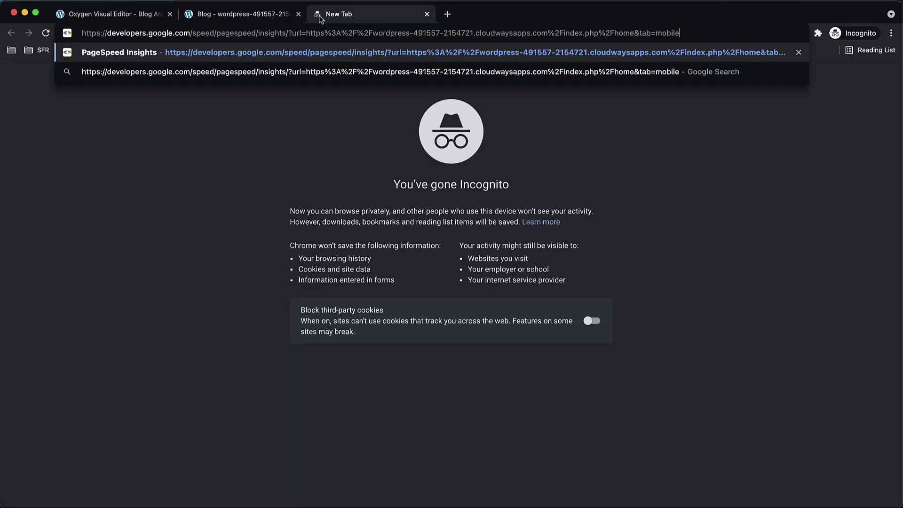
pyautogui.press('Return')
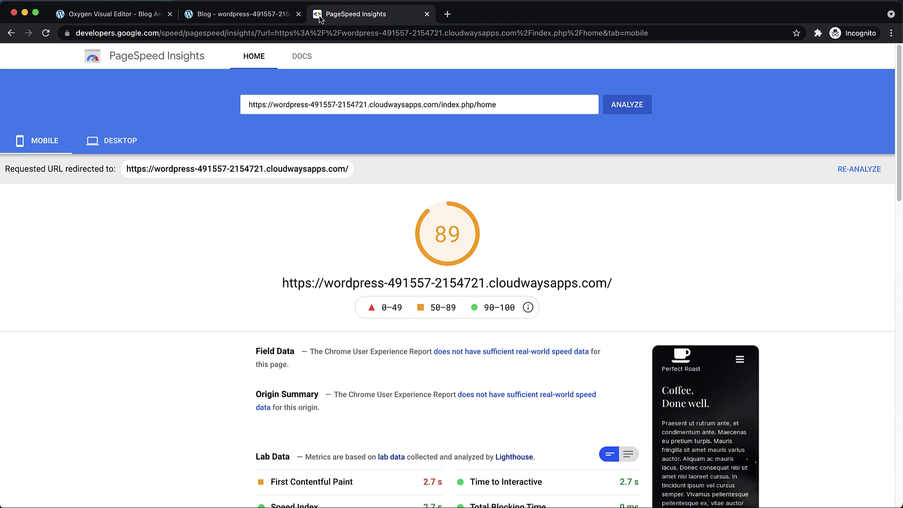
pyautogui.scroll(-2, 475, 157)
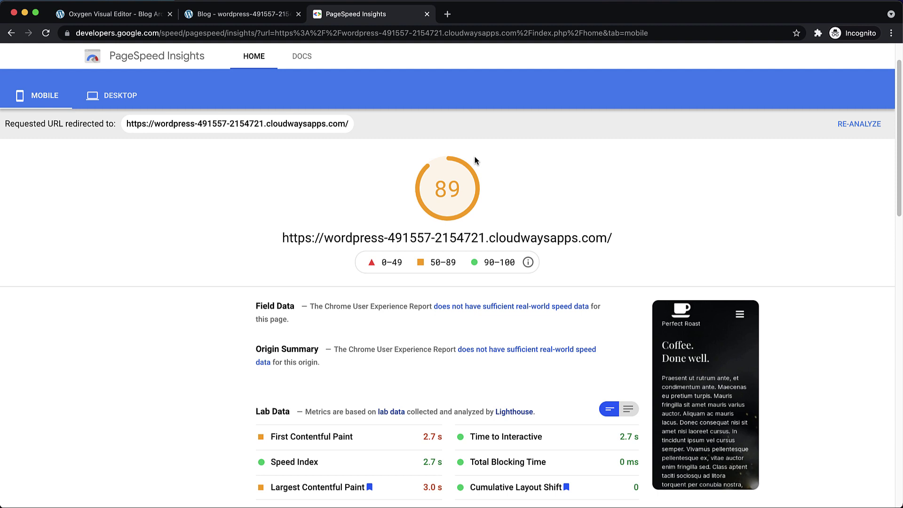
pyautogui.scroll(-2, 476, 158)
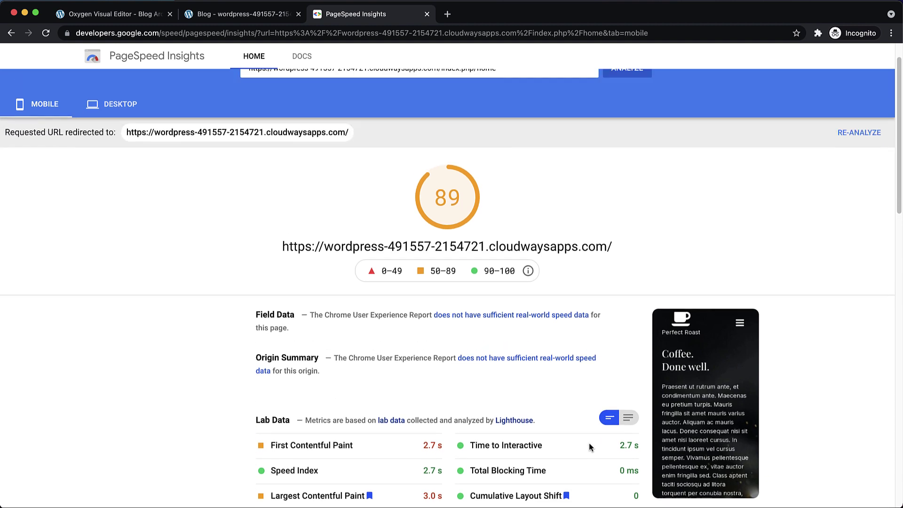
pyautogui.scroll(1, 590, 447)
pyautogui.scroll(-3, 590, 447)
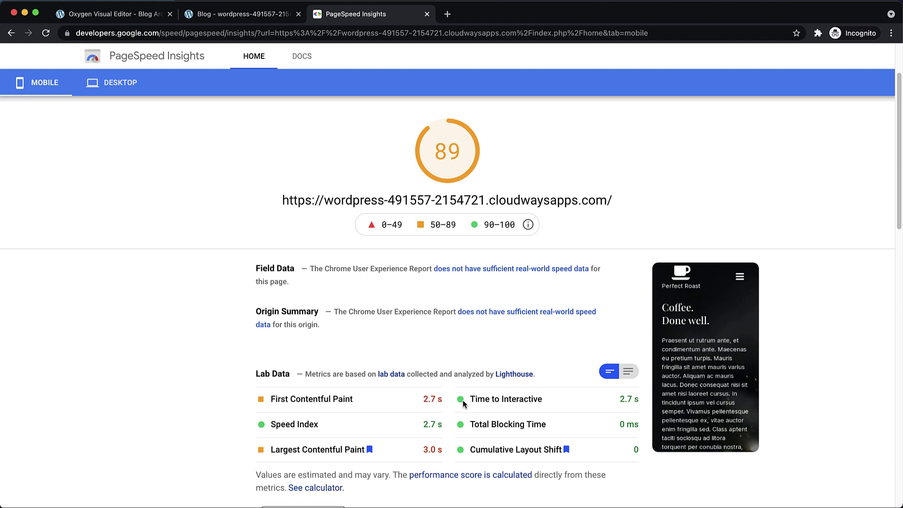
pyautogui.scroll(1, 487, 412)
pyautogui.scroll(1, 487, 412)
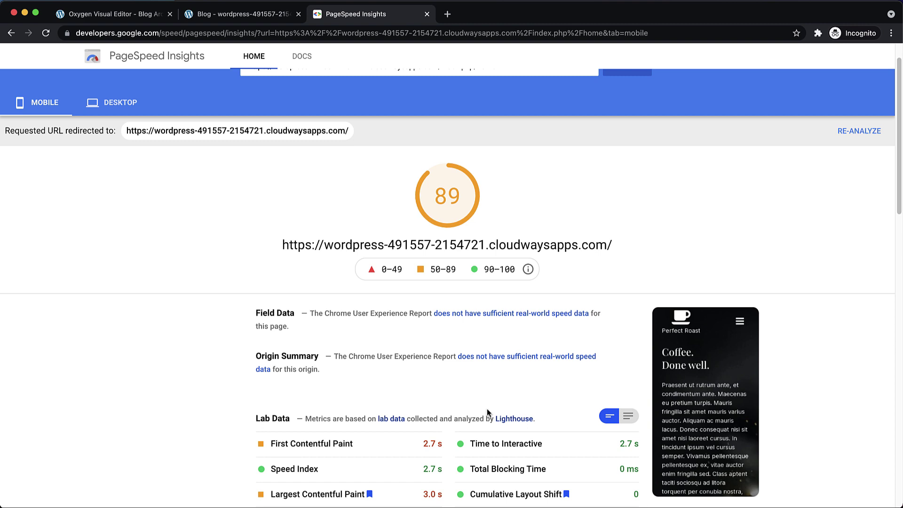
# Expand the 'Serve images in next-gen formats' opportunity and review the listed images.
pyautogui.scroll(-8, 486, 409)
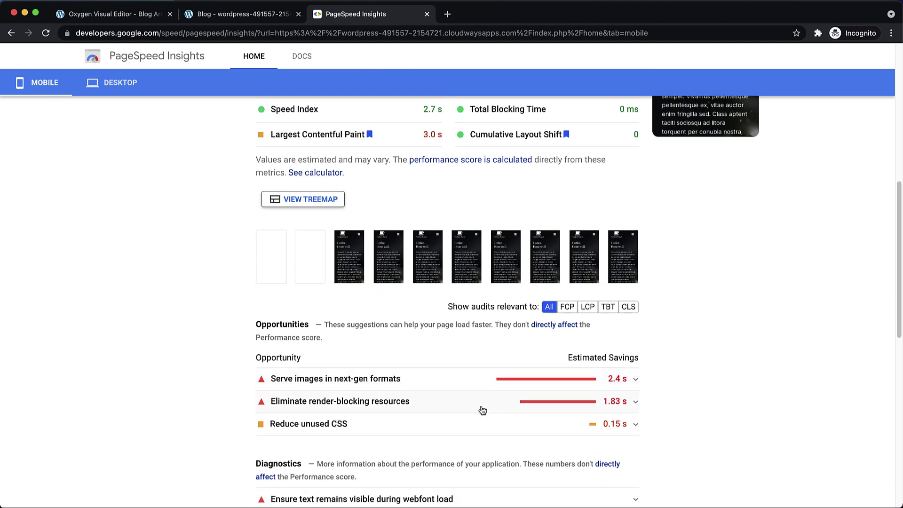
pyautogui.click(396, 379)
pyautogui.scroll(-5, 673, 324)
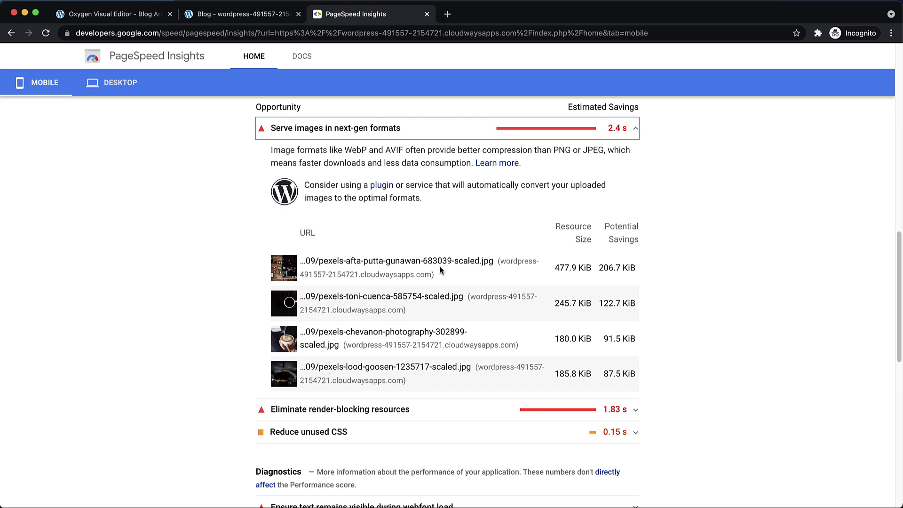
pyautogui.scroll(-4, 441, 269)
pyautogui.scroll(15, 441, 271)
pyautogui.scroll(3, 441, 271)
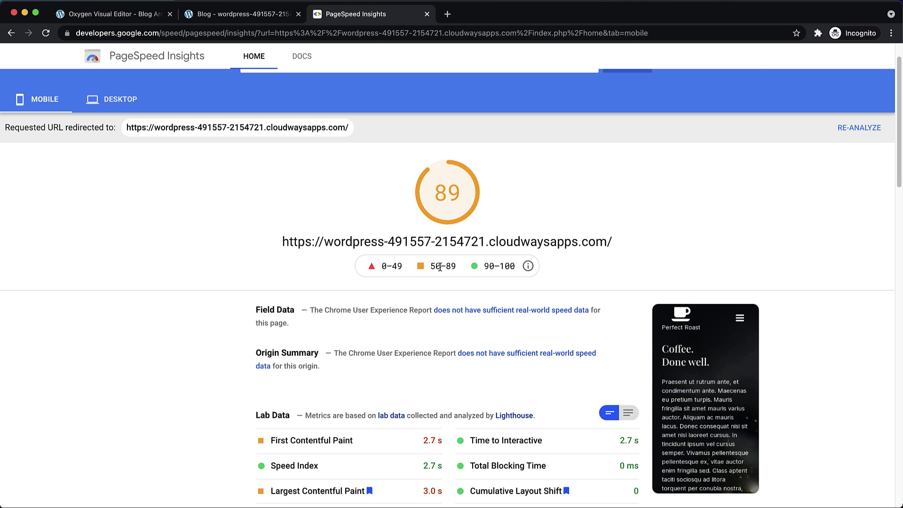
# Switch to the Blog tab and widen the responsive preview to 1640 px.
pyautogui.click(258, 20)
pyautogui.moveTo(558, 256); pyautogui.dragTo(896, 268)
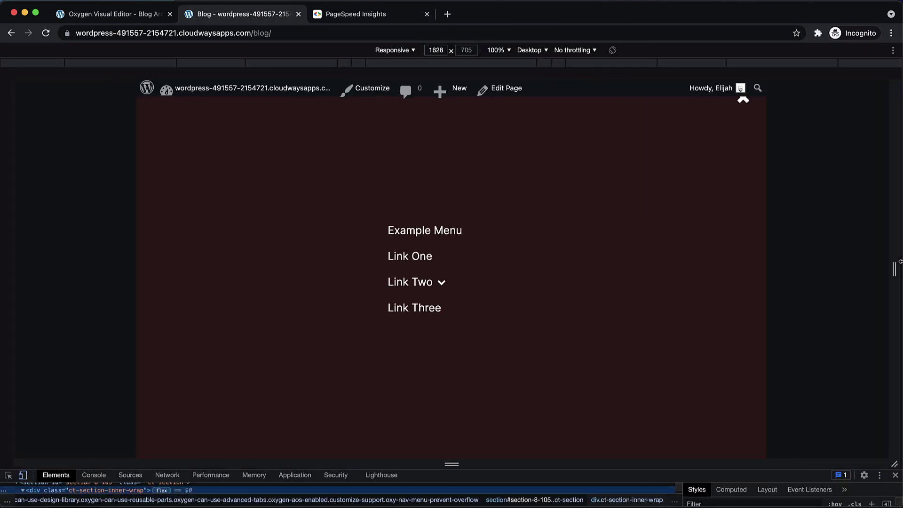
pyautogui.scroll(-10, 528, 249)
pyautogui.scroll(10, 528, 250)
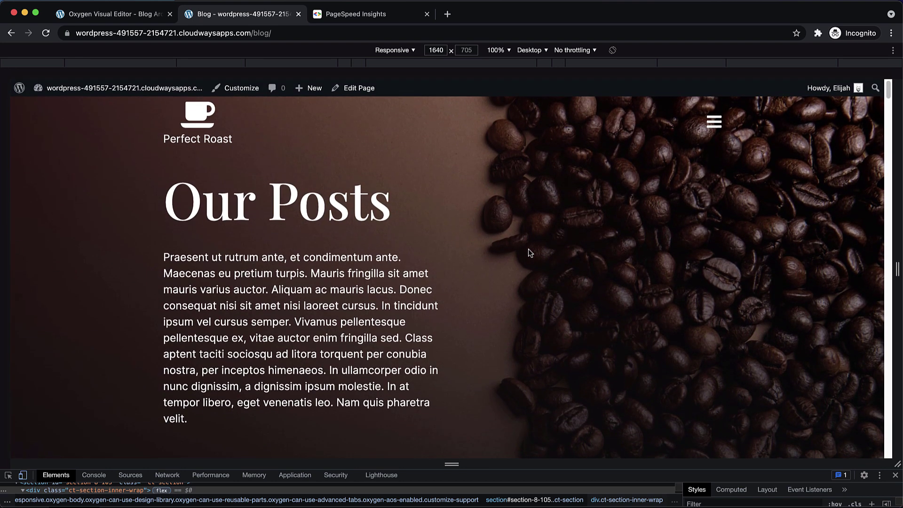